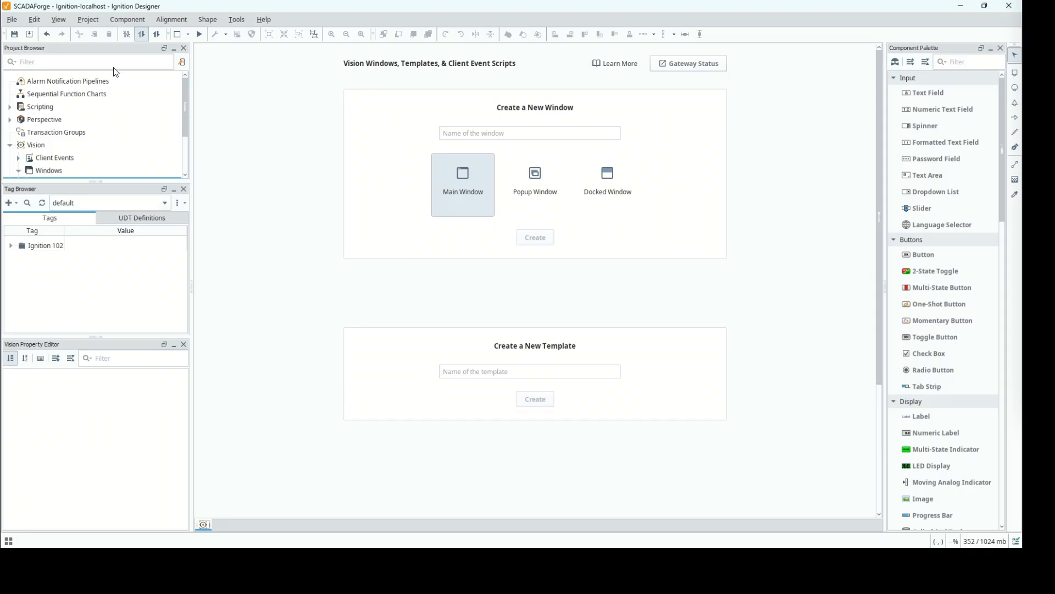
Locate the Ignition 102 Vision Components folder under Vision windows and expand the Ignition 102 tag folder.
drag(185, 102, 187, 125)
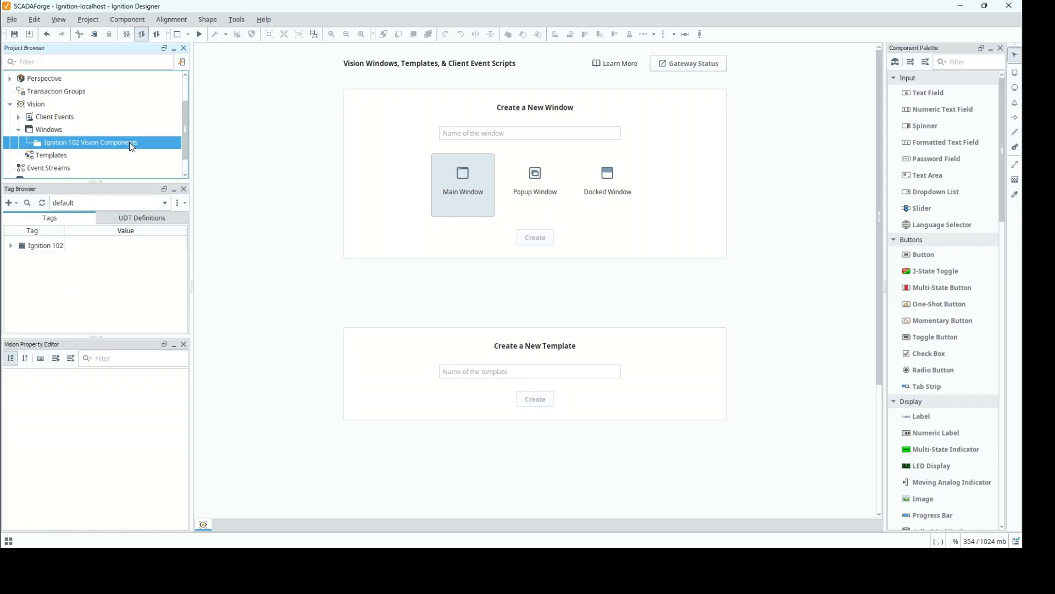
click(53, 130)
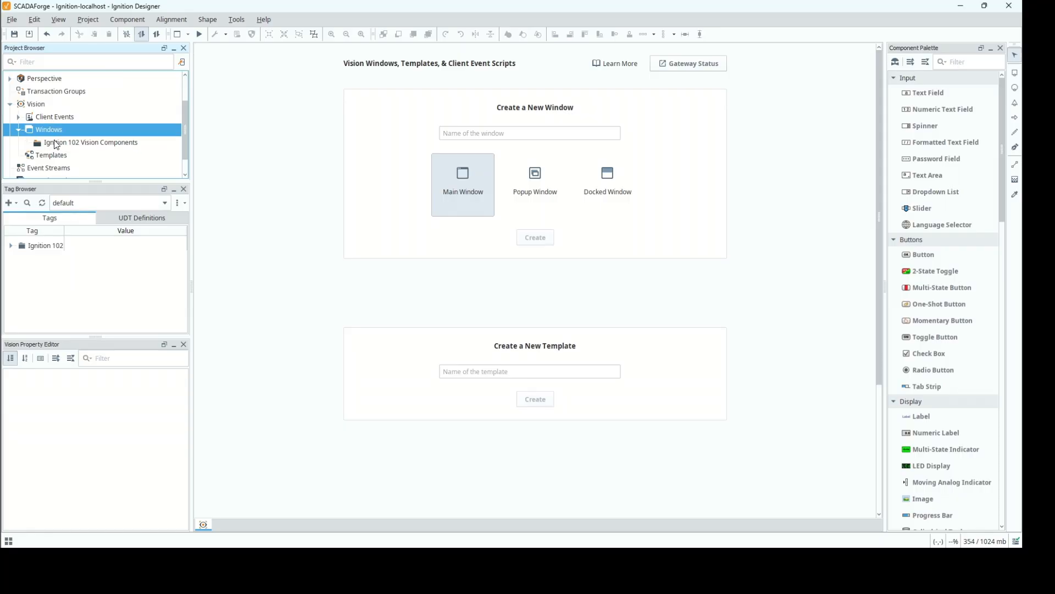
click(56, 144)
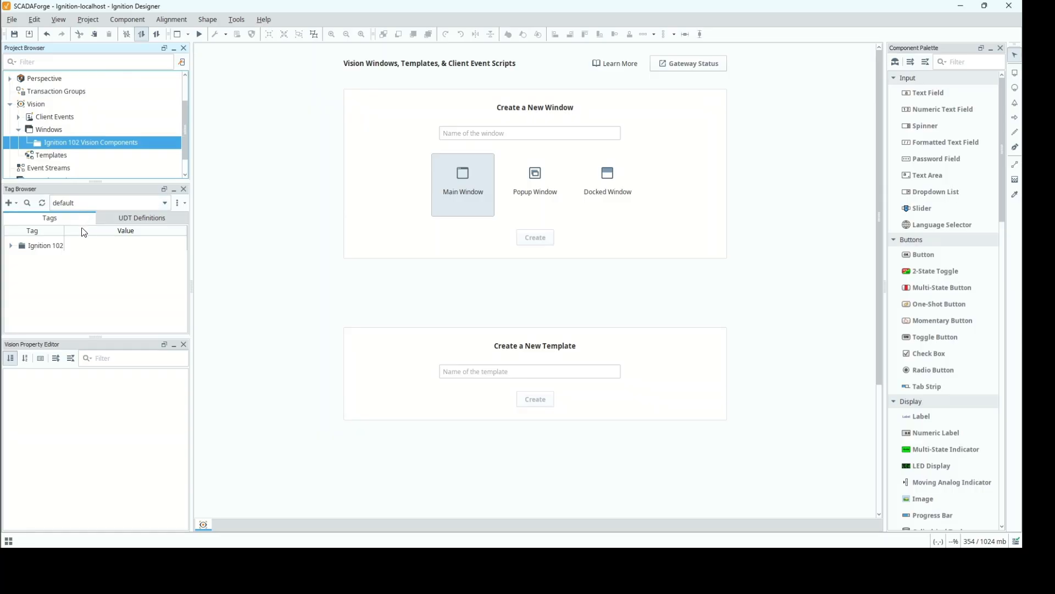
click(11, 246)
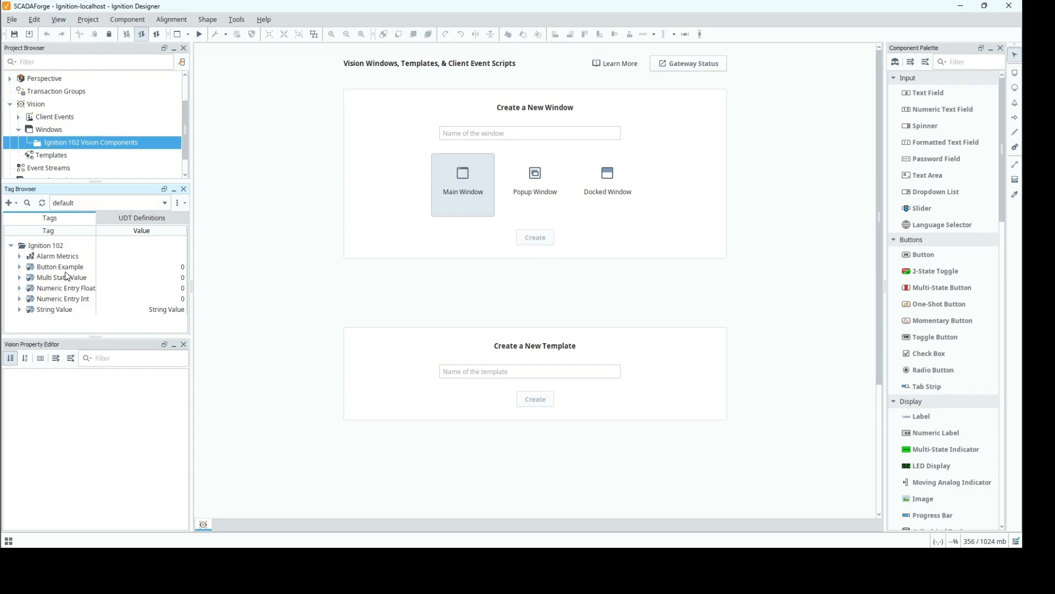
Create a main window named "Vision Display Components" in the Ignition 102 Vision Components folder.
right_click(81, 145)
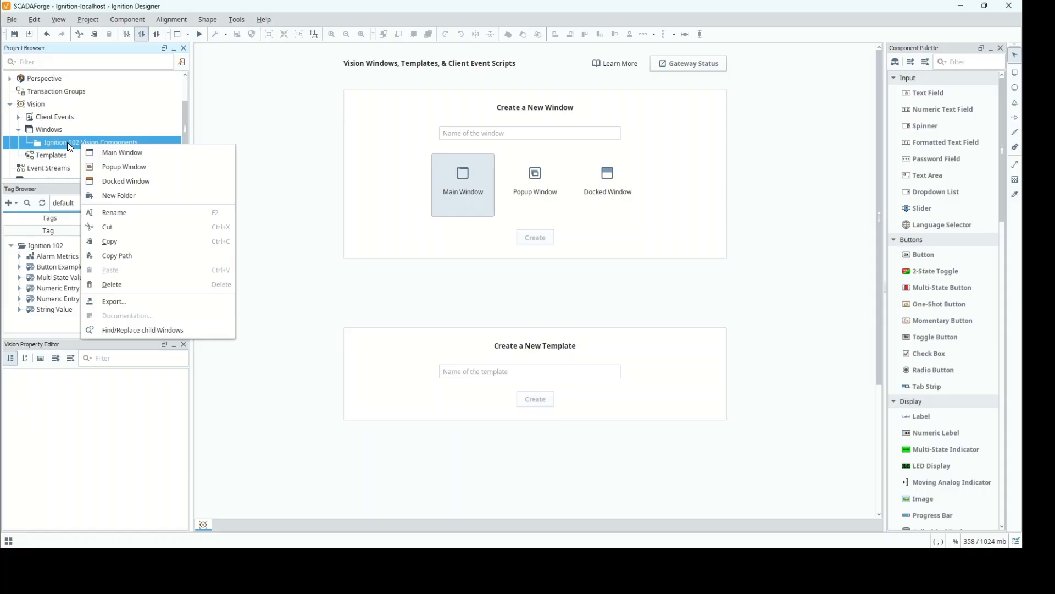
click(116, 152)
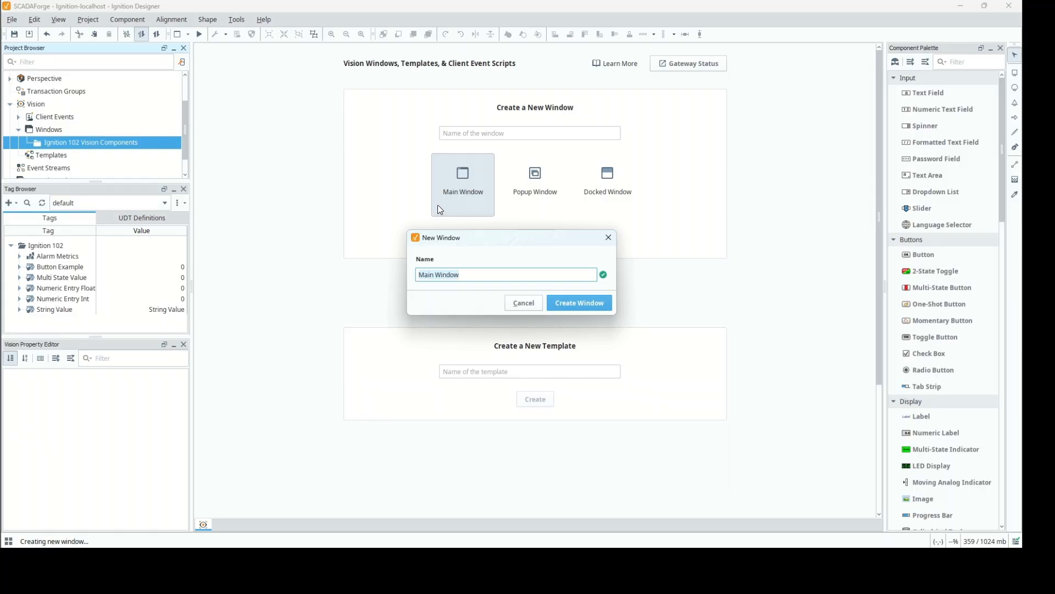
text(Vision Display Components)
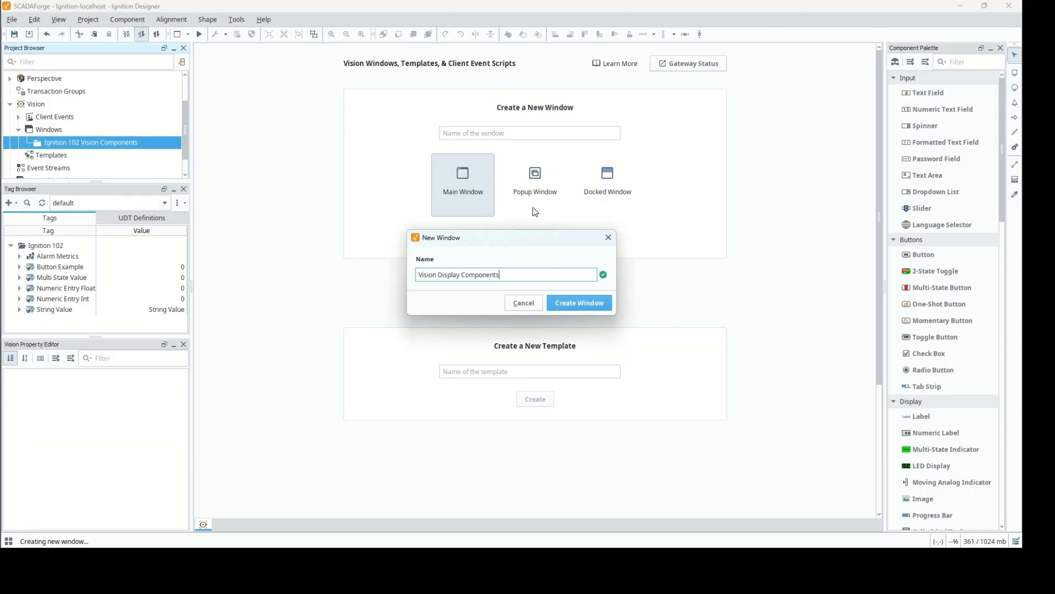
click(576, 305)
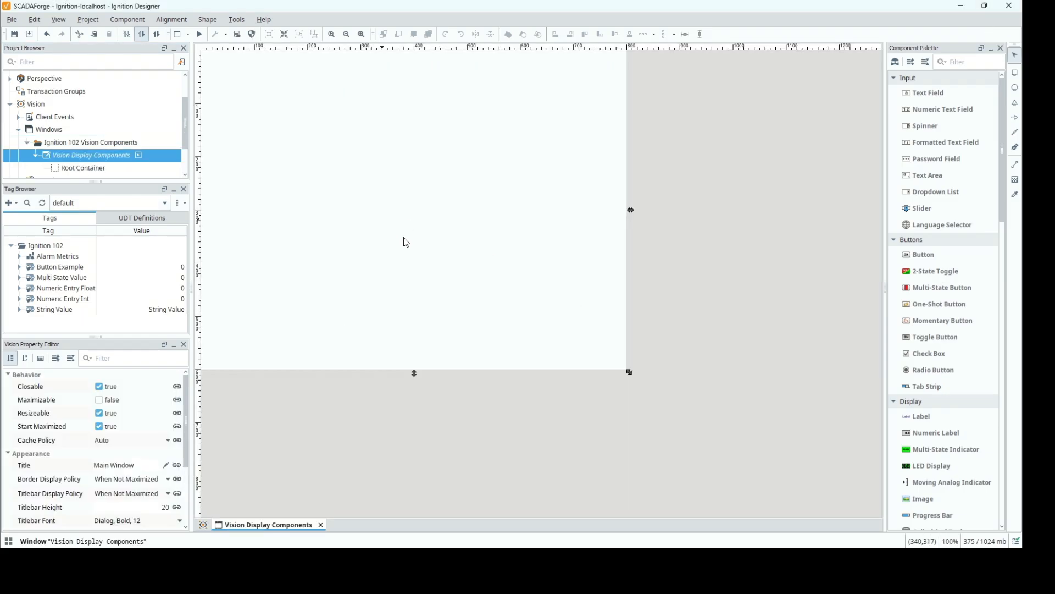
Look over the Root Container's properties and enlarge the Vision Display Components window freehand to about 1143 by 763.
click(97, 170)
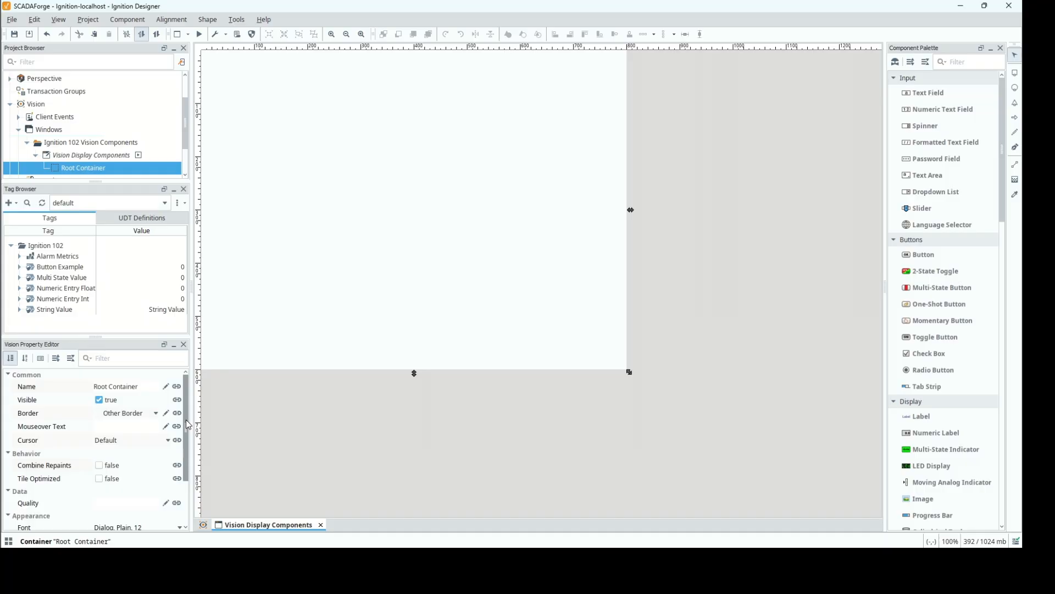
drag(185, 420, 187, 399)
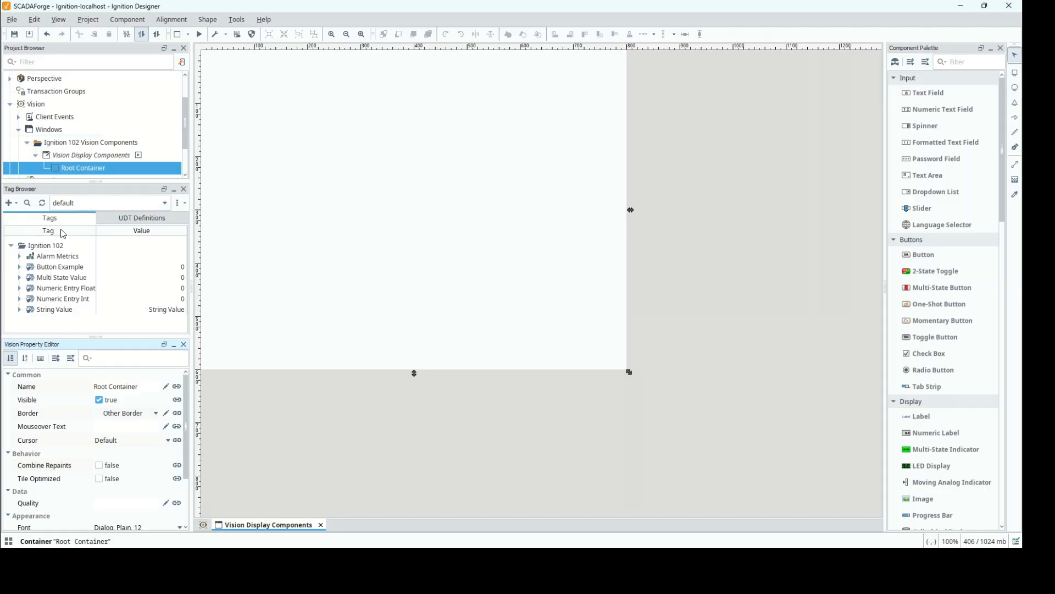
click(76, 156)
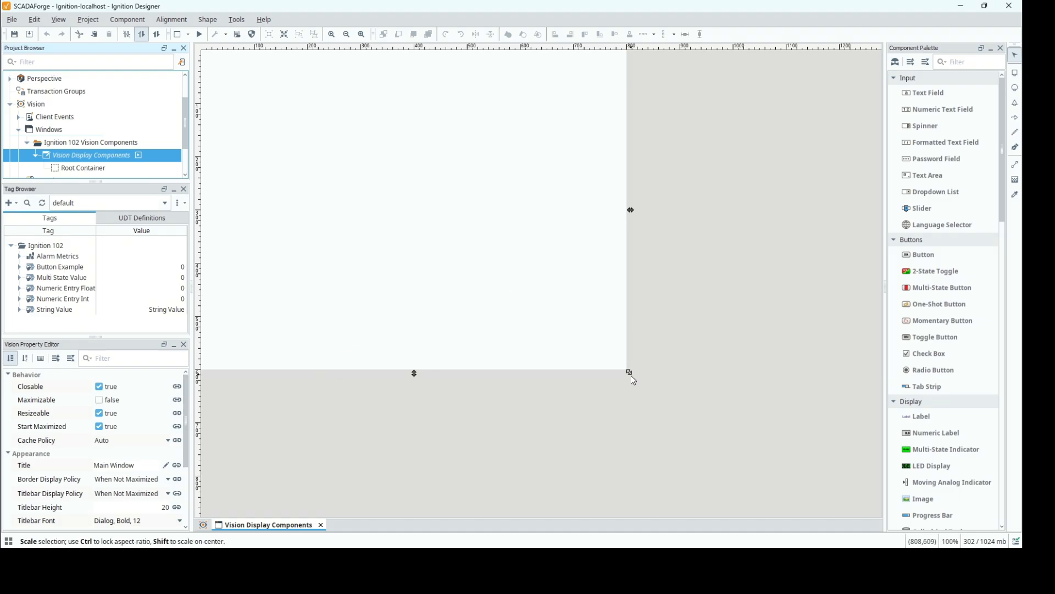
drag(630, 372, 754, 443)
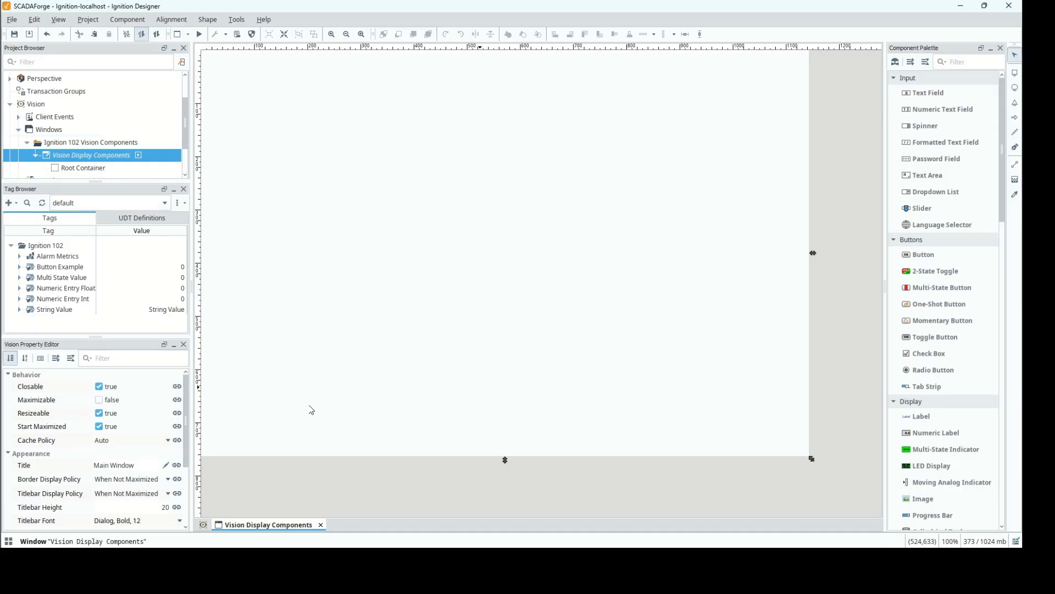
Set the Vision Display Components window size to a width of 1140 and a height of 760.
drag(186, 454, 180, 503)
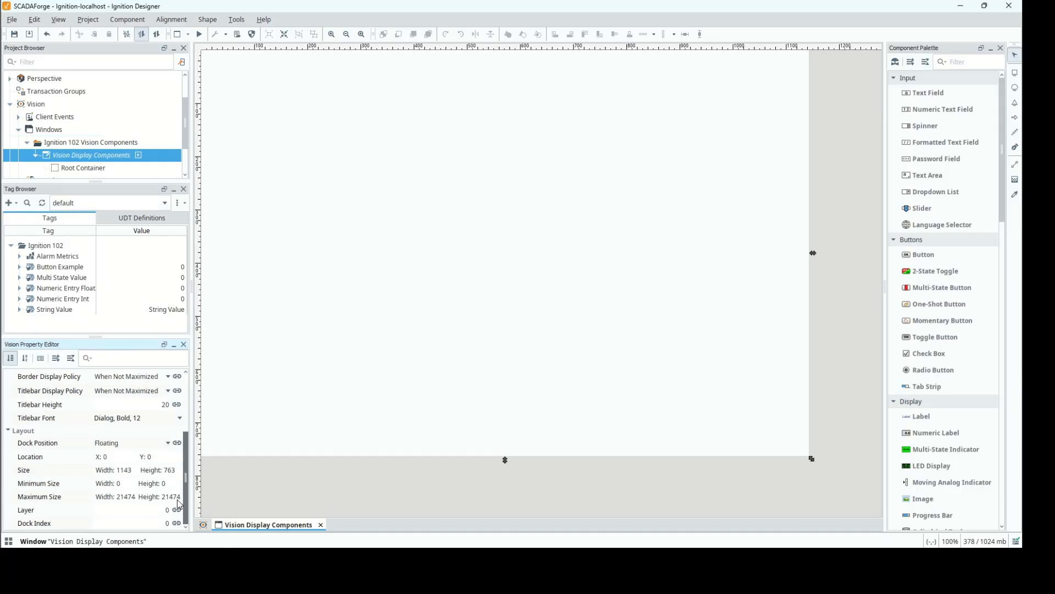
click(132, 470)
key(BackSpace)
text(0)
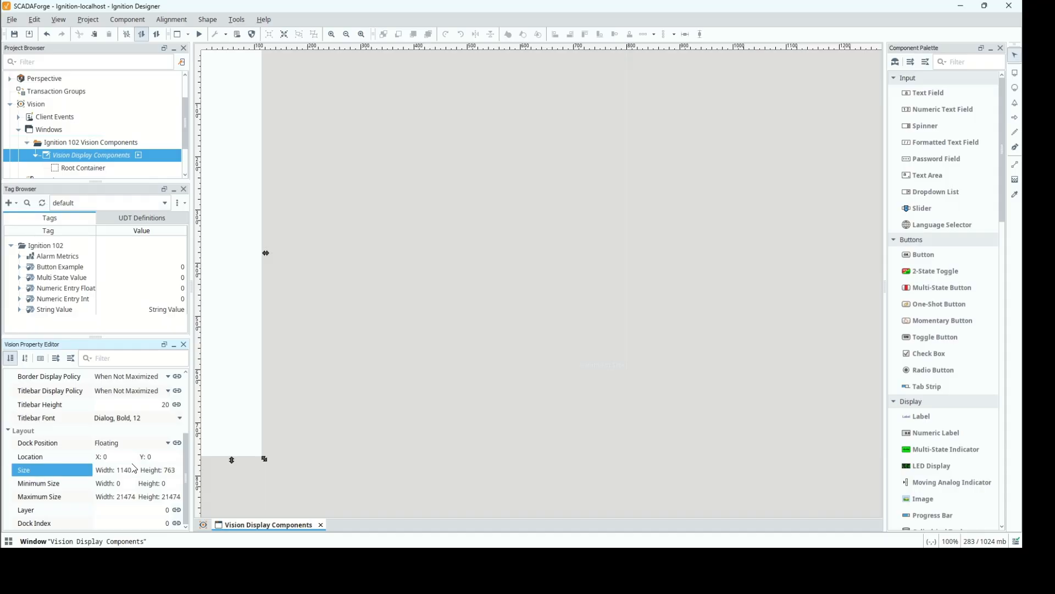
double_click(179, 472)
text(760)
key(Tab)
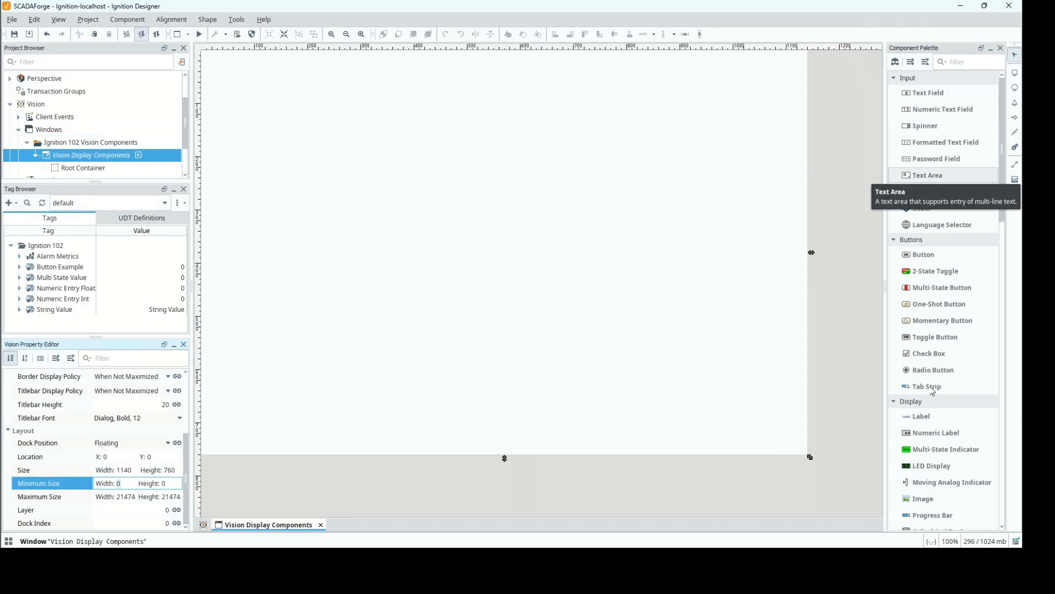
Close the Component Palette and restore it by resetting the panel layout.
drag(1002, 213, 935, 56)
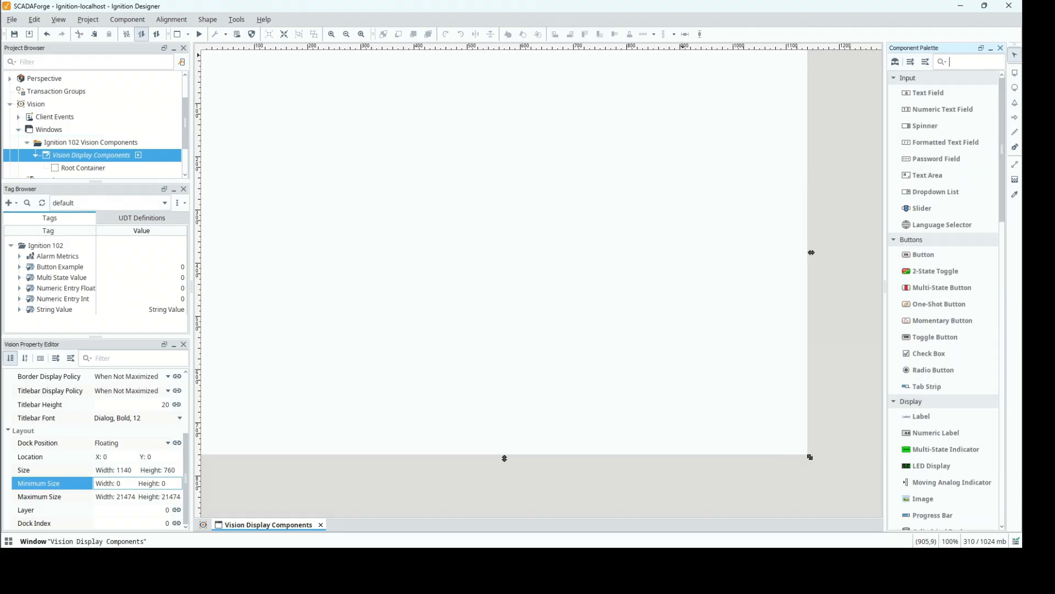
click(1001, 48)
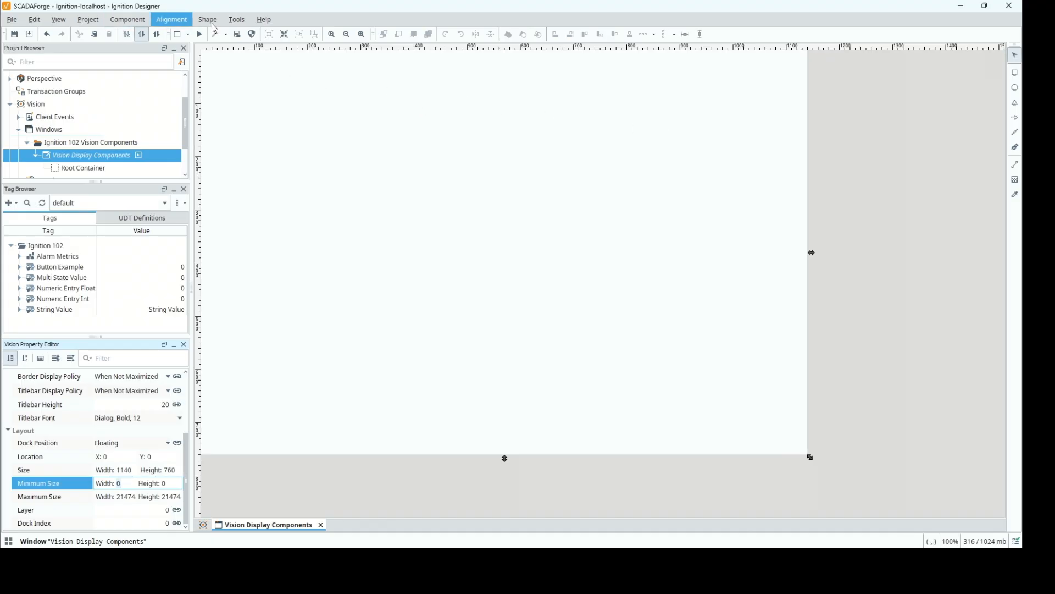
click(89, 20)
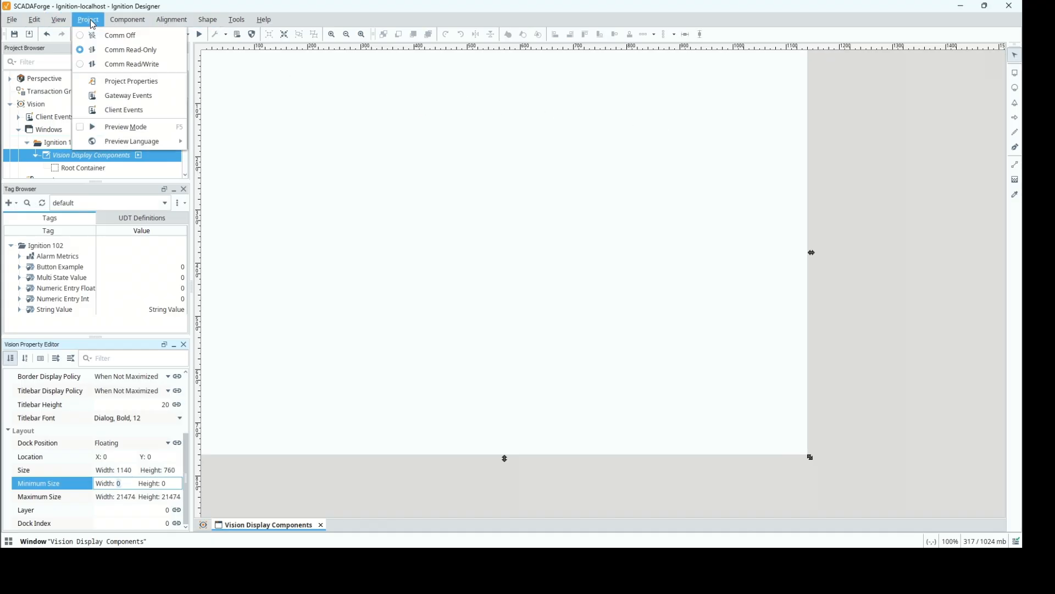
mouse_move(60, 22)
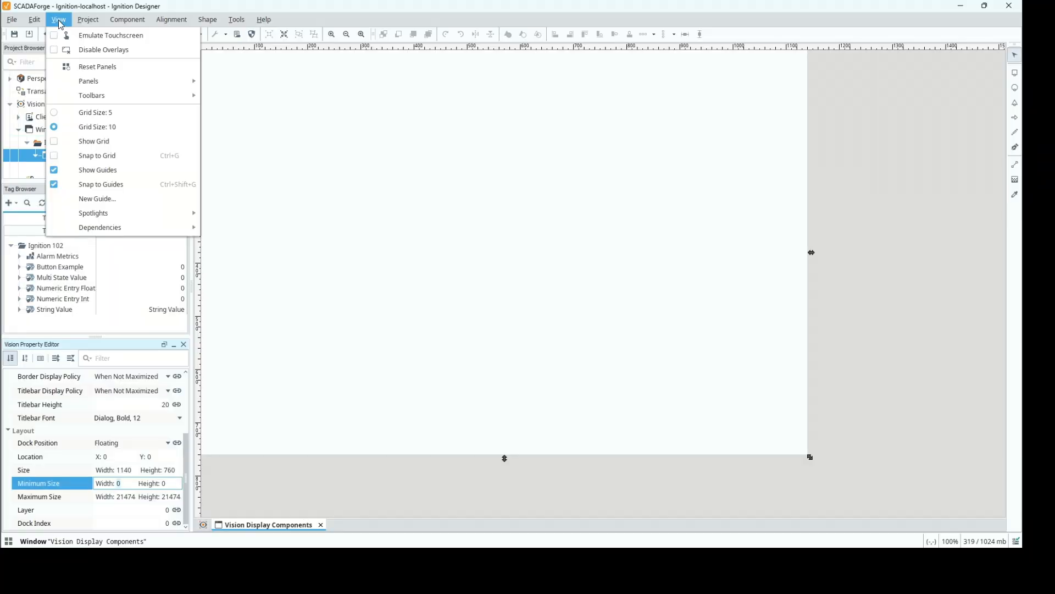
click(89, 67)
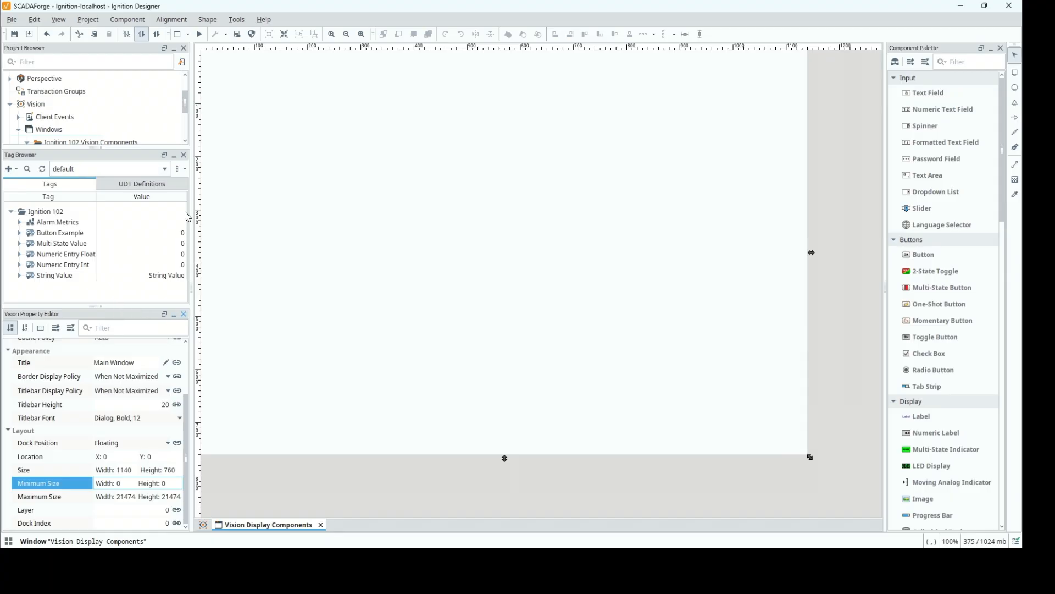
Close the Tag Browser and Vision Property Editor, and reset the panel layout to restore both.
click(147, 246)
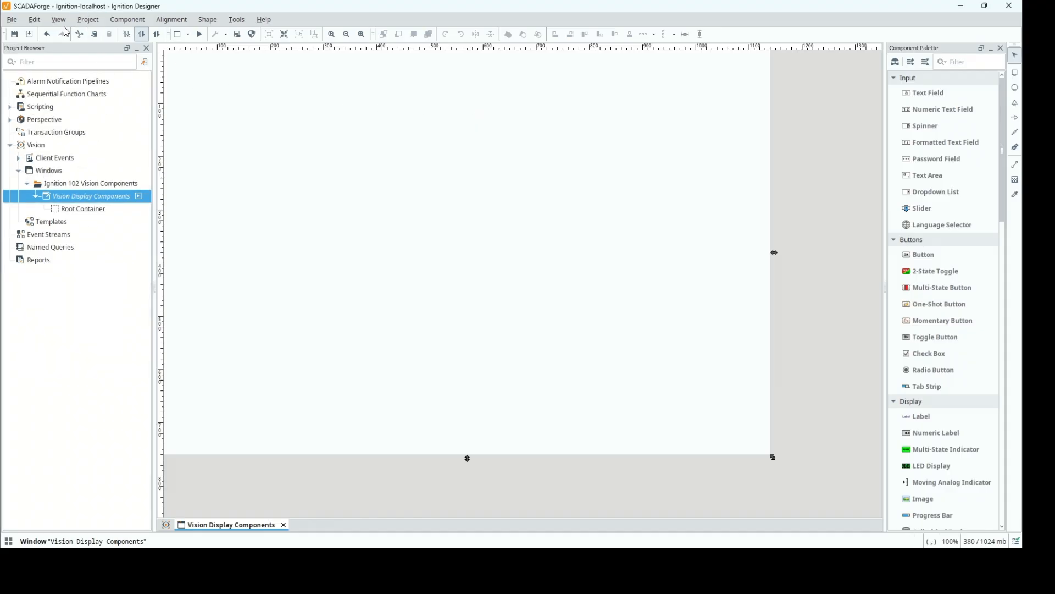
click(88, 20)
mouse_move(59, 20)
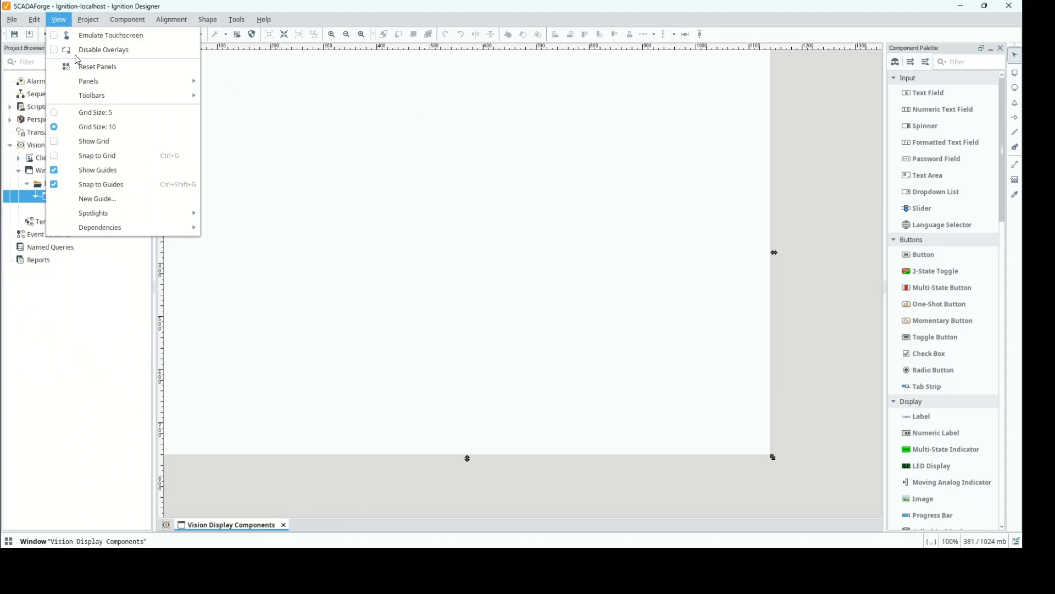
click(88, 67)
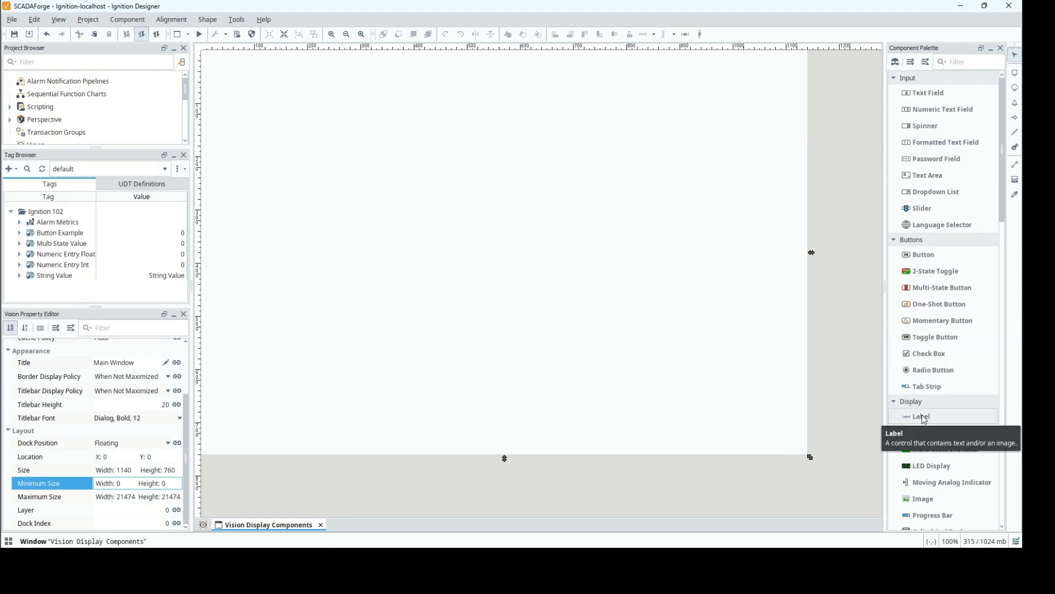
Filter the components for "labe", place a Label in the window at about (340, 131), and review its properties.
click(962, 64)
text(label)
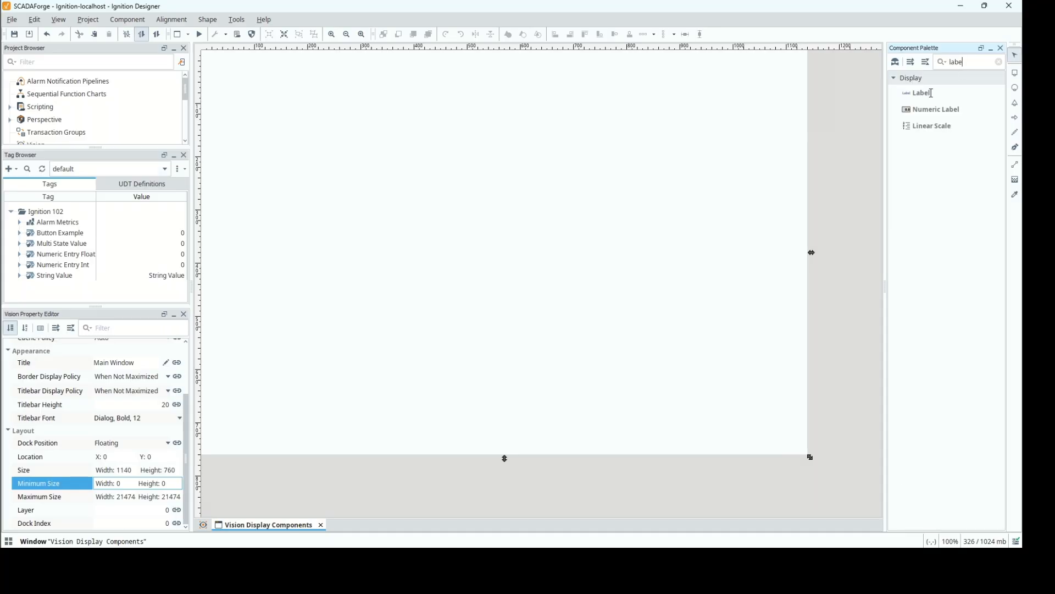
click(925, 94)
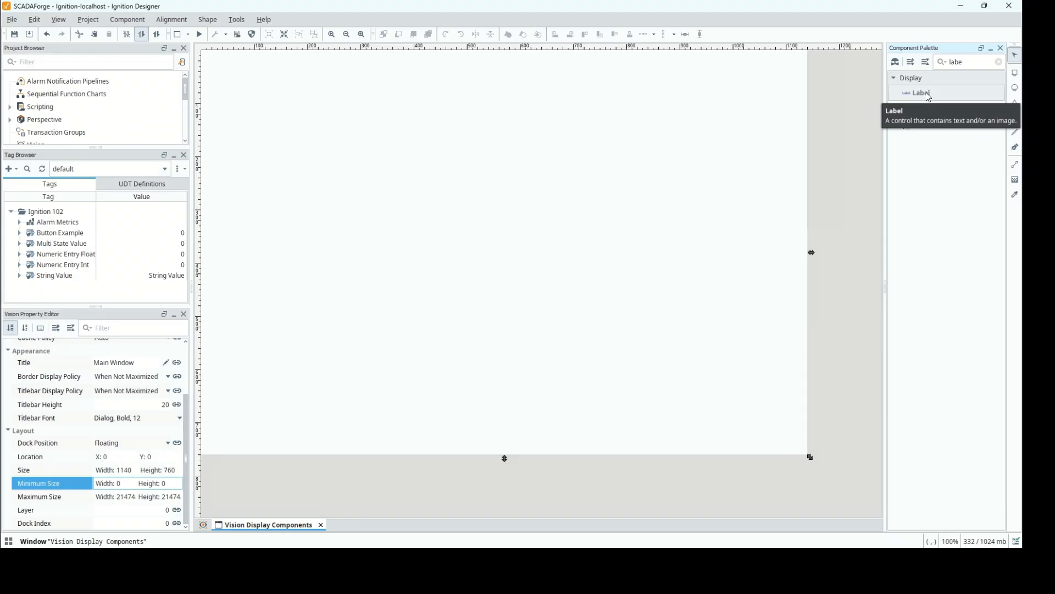
drag(929, 97, 716, 138)
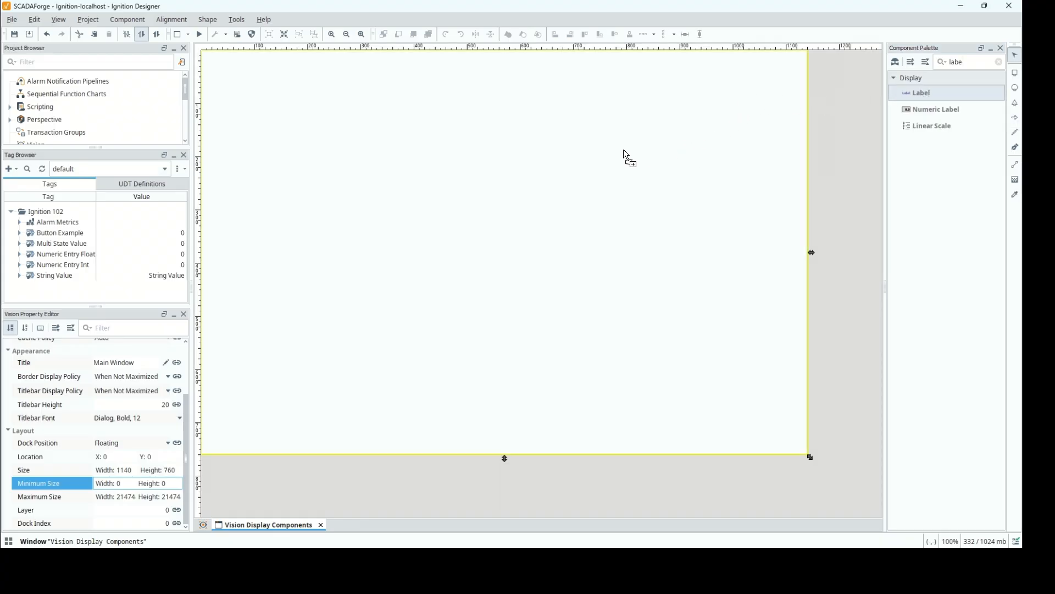
click(383, 121)
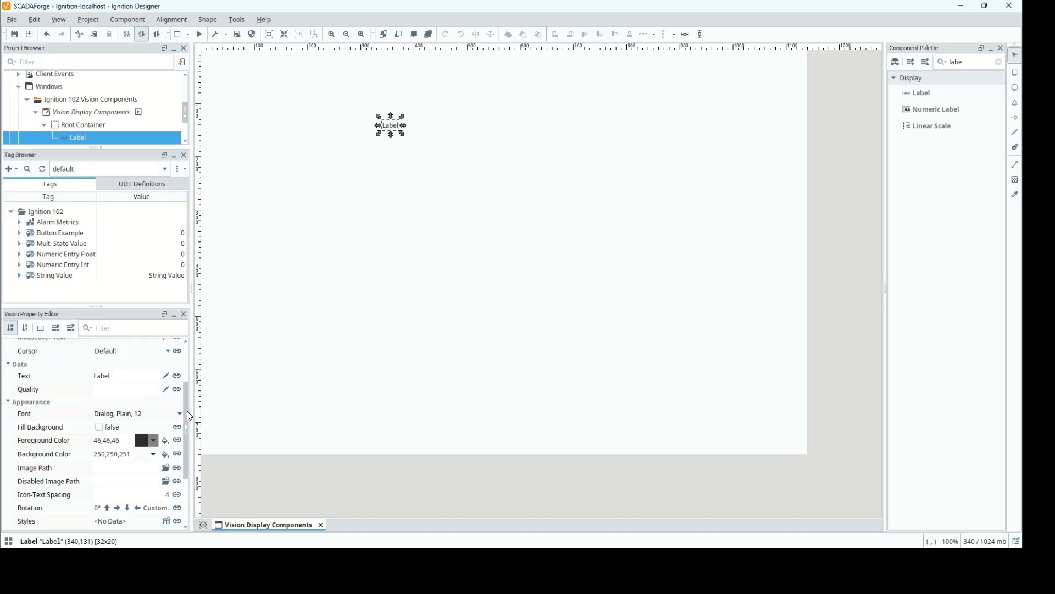
drag(187, 412, 188, 353)
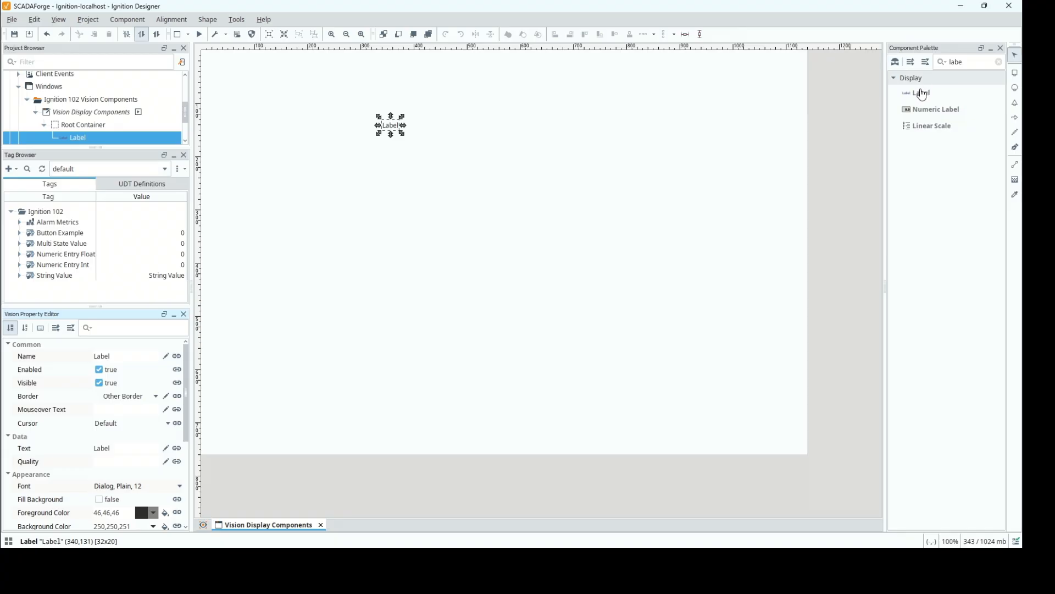
Add a second Label just below the first one at about (339, 171) and delete it again.
drag(921, 92, 389, 147)
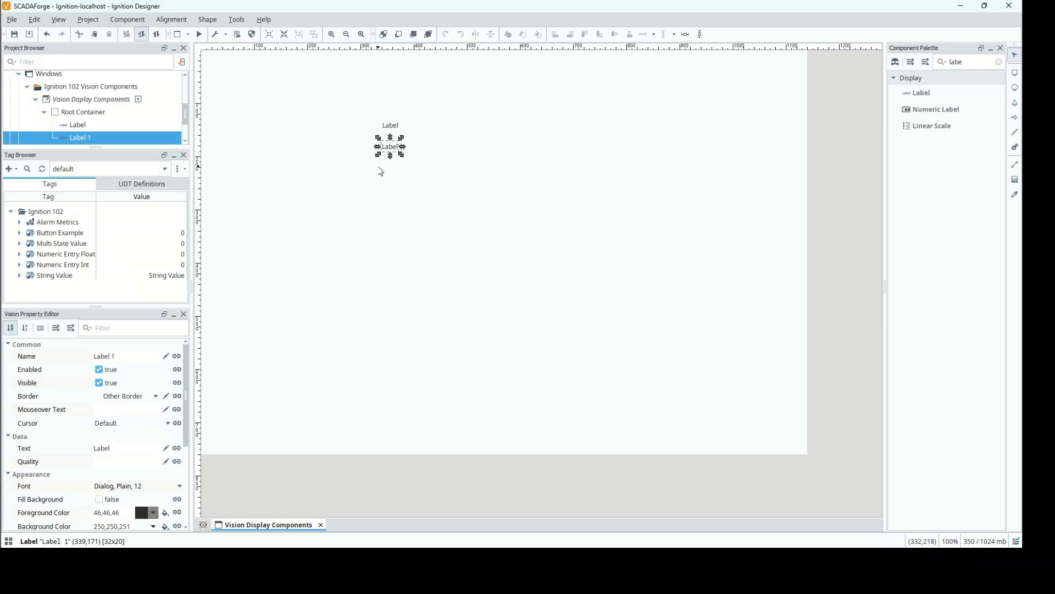
key(Delete)
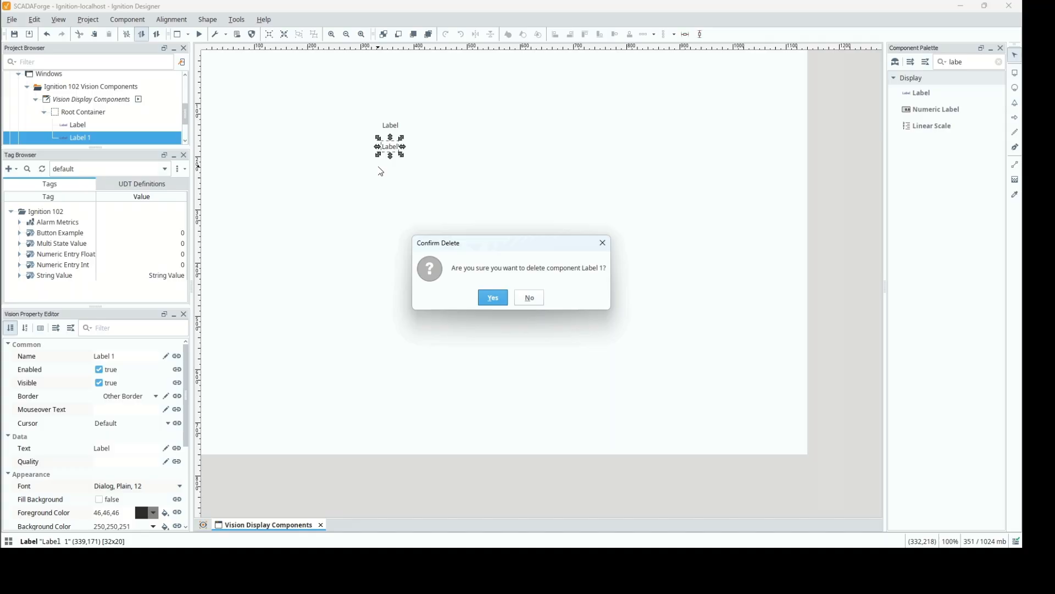
click(529, 298)
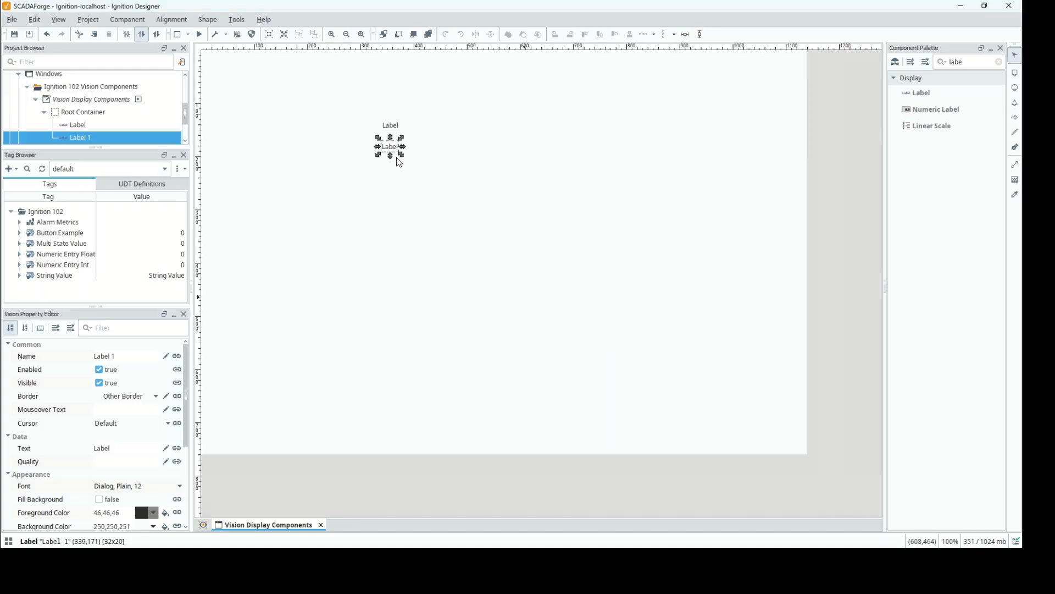
right_click(389, 147)
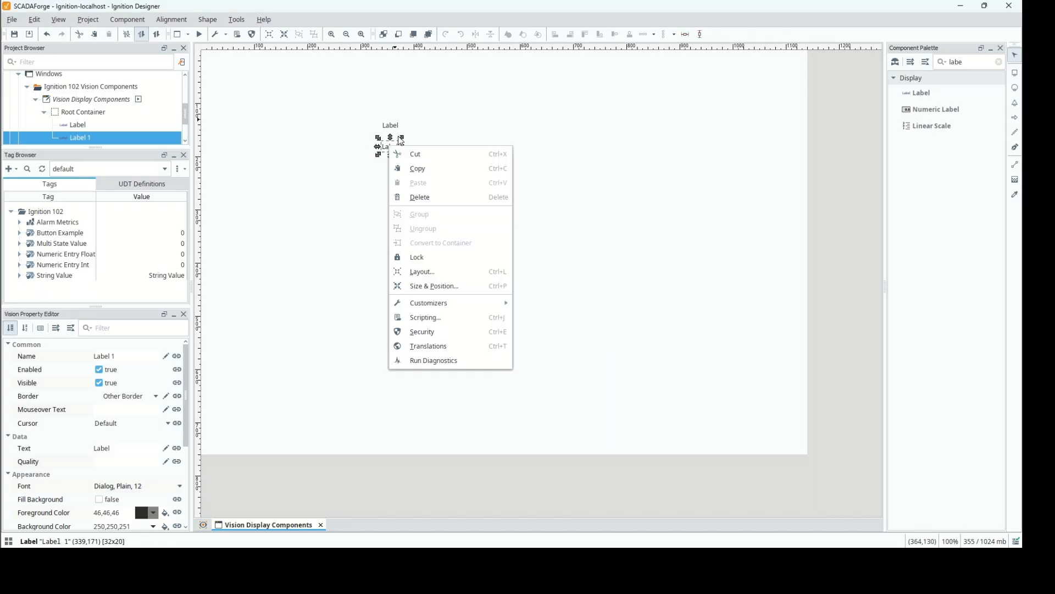
click(454, 198)
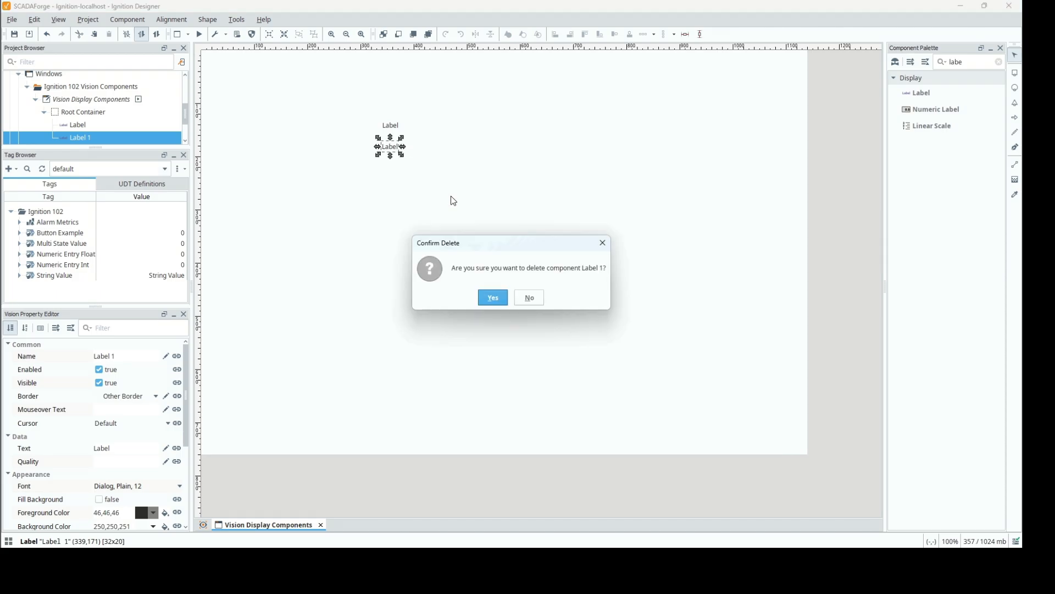
click(498, 300)
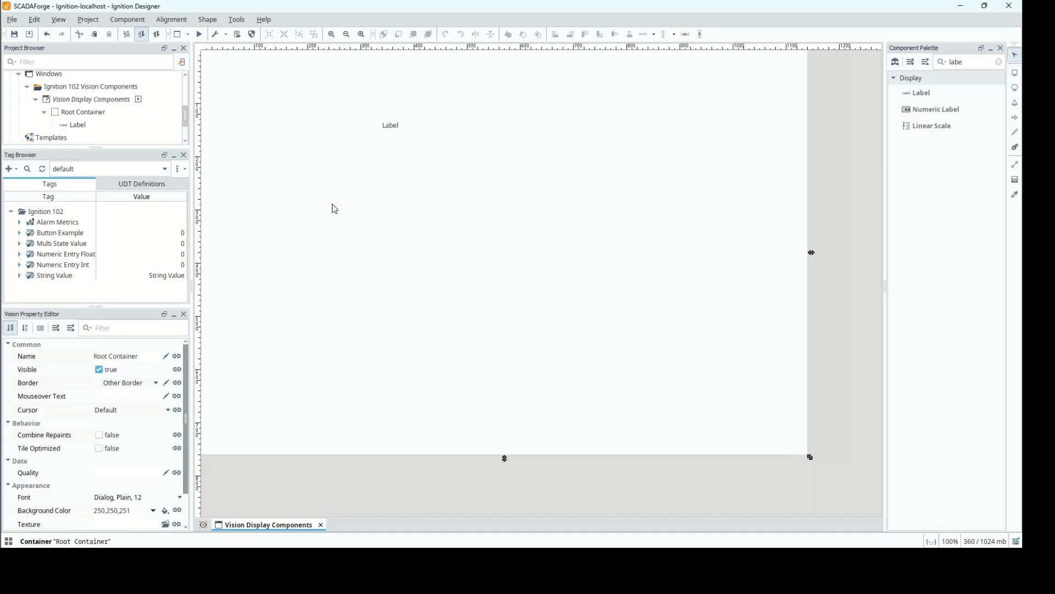
Select the Label, view its border options without applying one, and review its remaining data, appearance and layout properties.
click(389, 129)
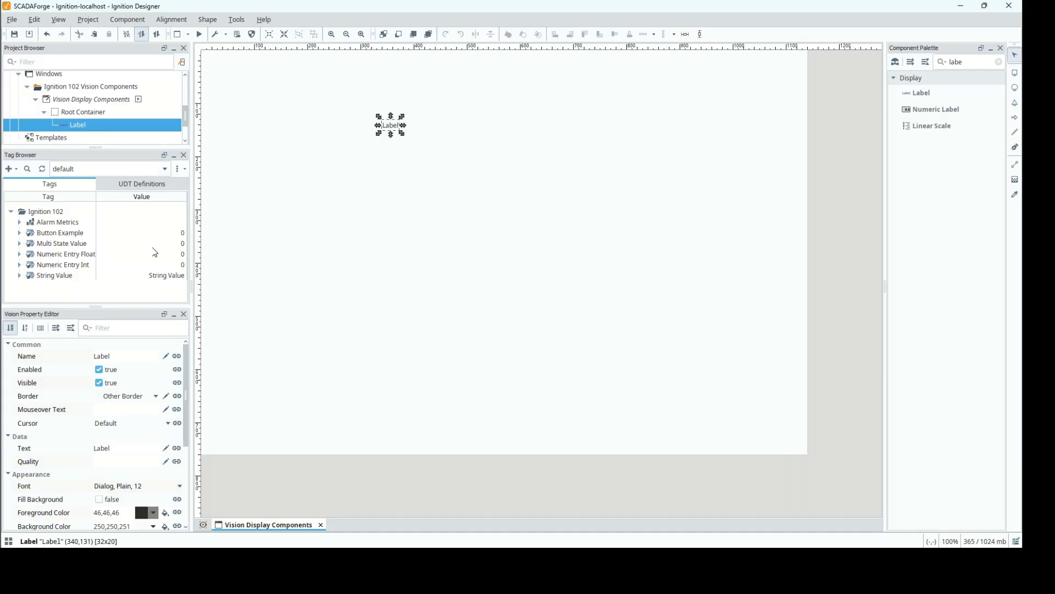
click(166, 396)
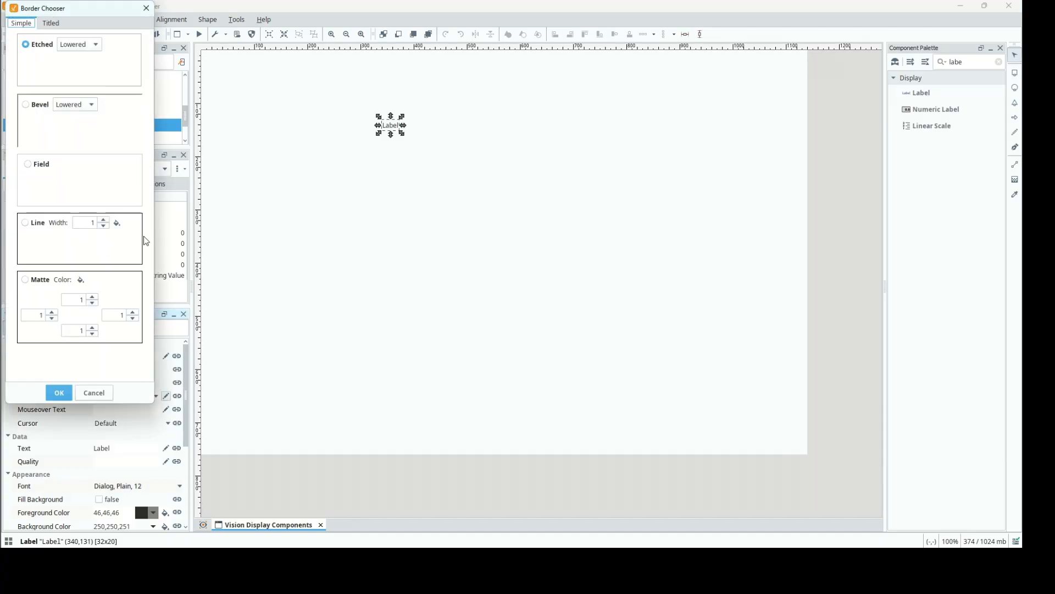
click(95, 393)
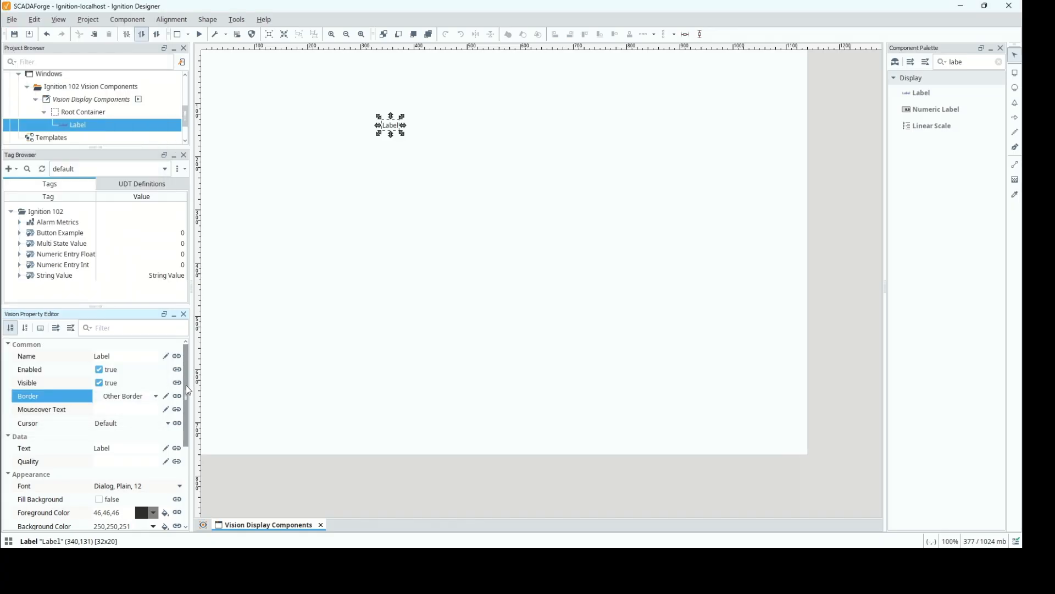
drag(186, 391, 189, 431)
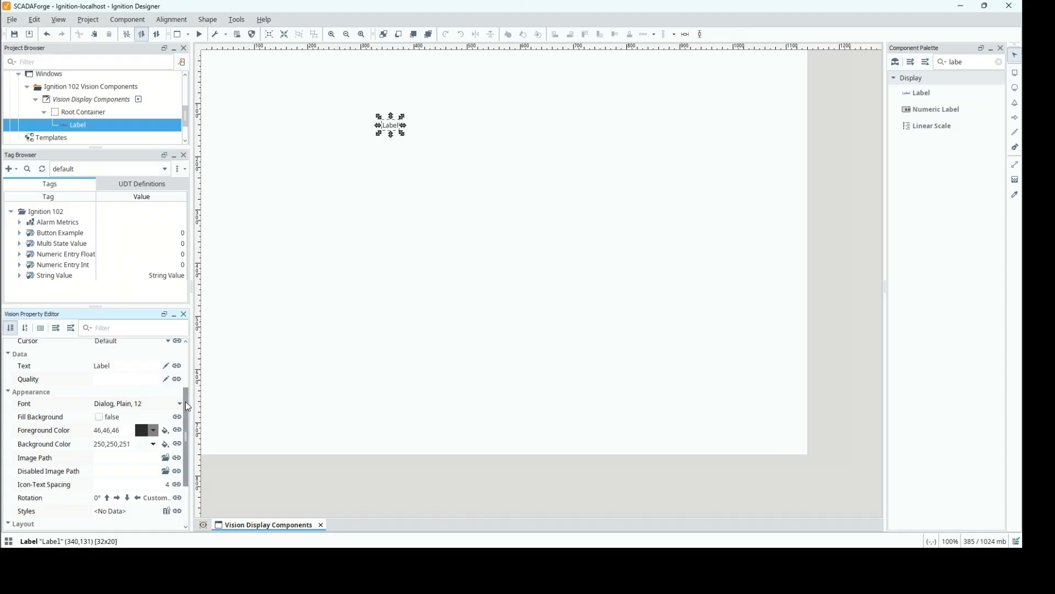
scroll(189, 421, down, 3)
drag(191, 422, 190, 418)
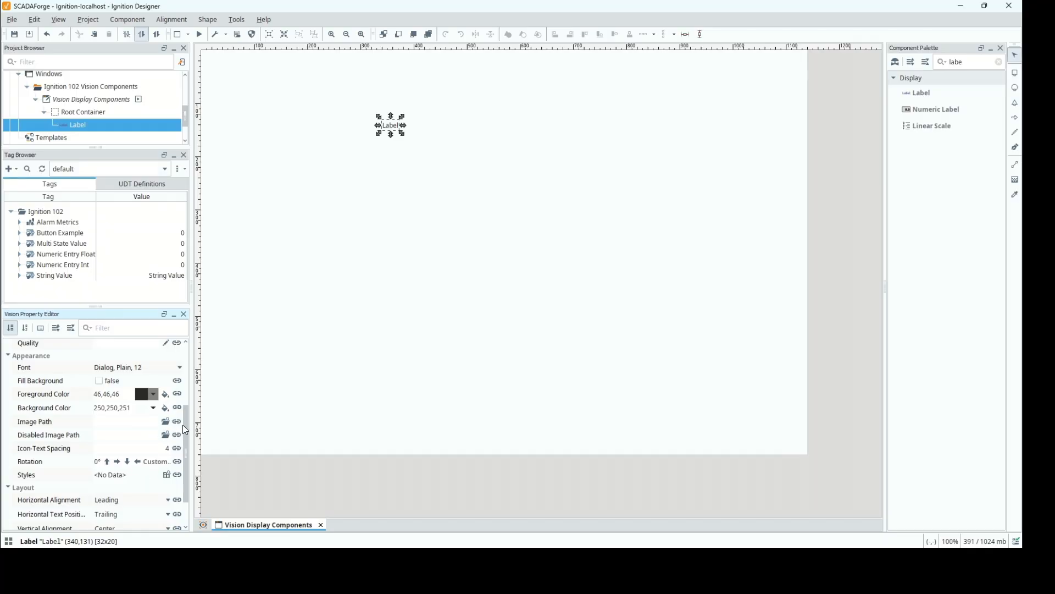
scroll(189, 445, down, 3)
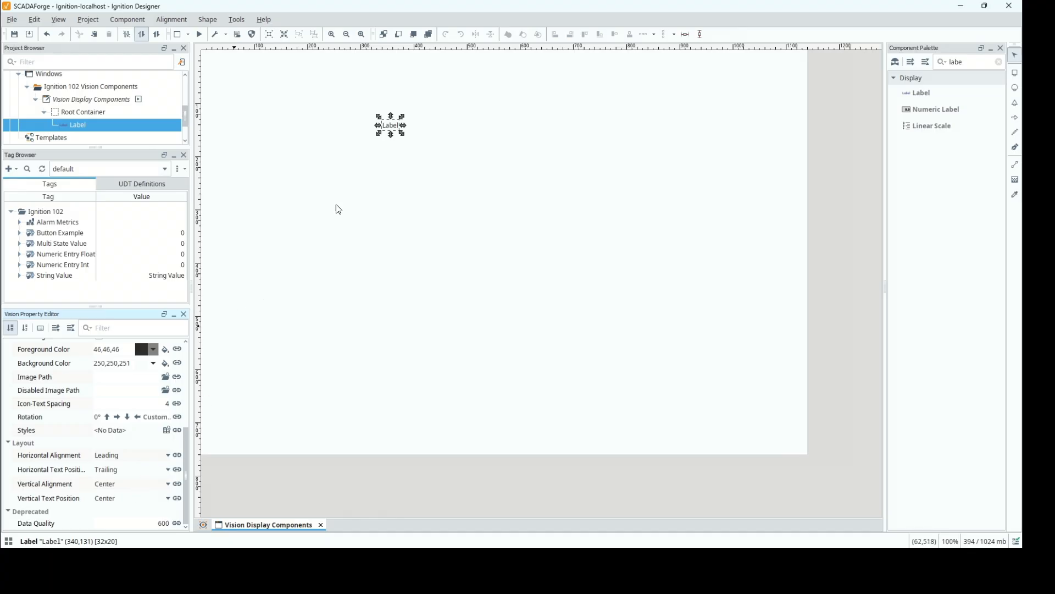
Widen the Label to about 350 pixels and try Left horizontal alignment before setting it to Center.
drag(406, 128, 571, 128)
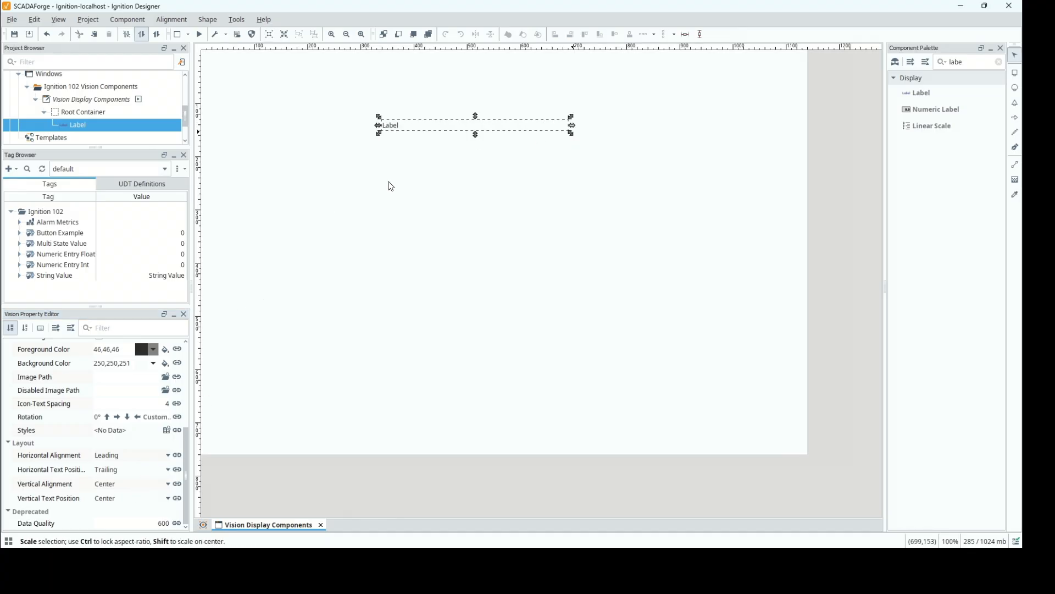
click(169, 456)
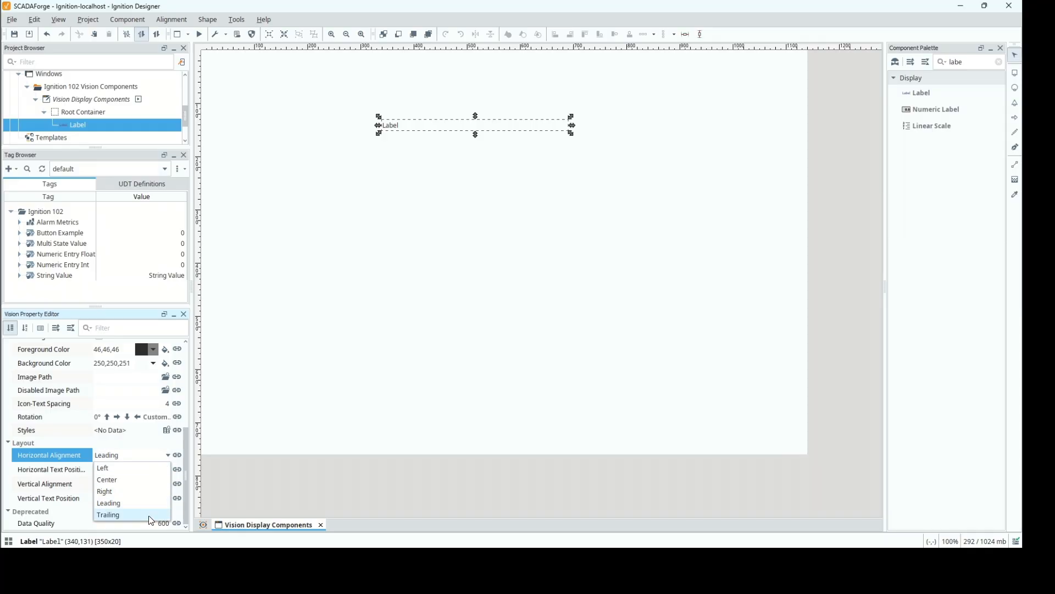
click(136, 473)
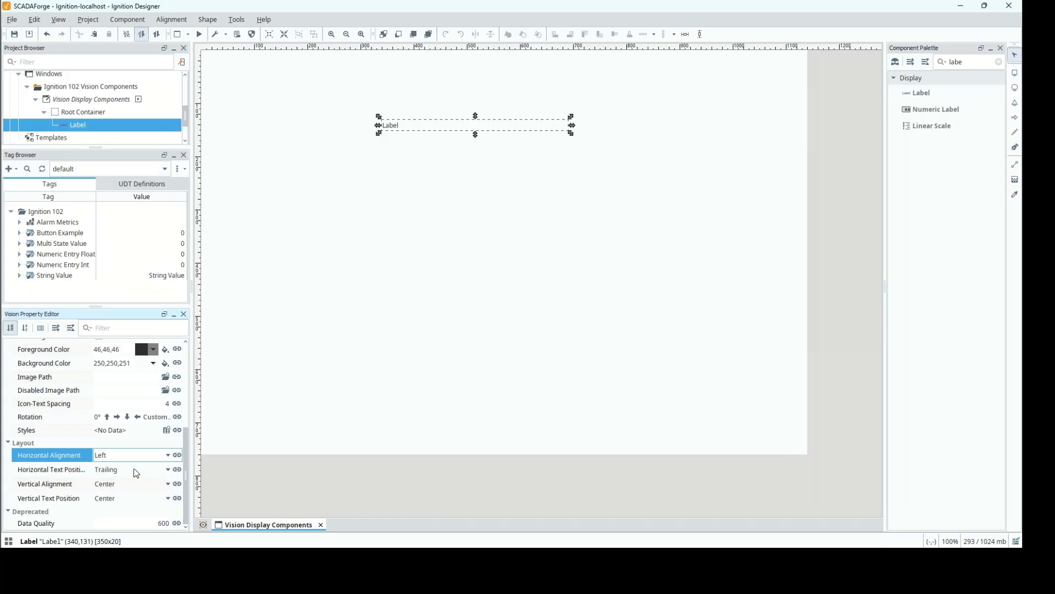
click(168, 455)
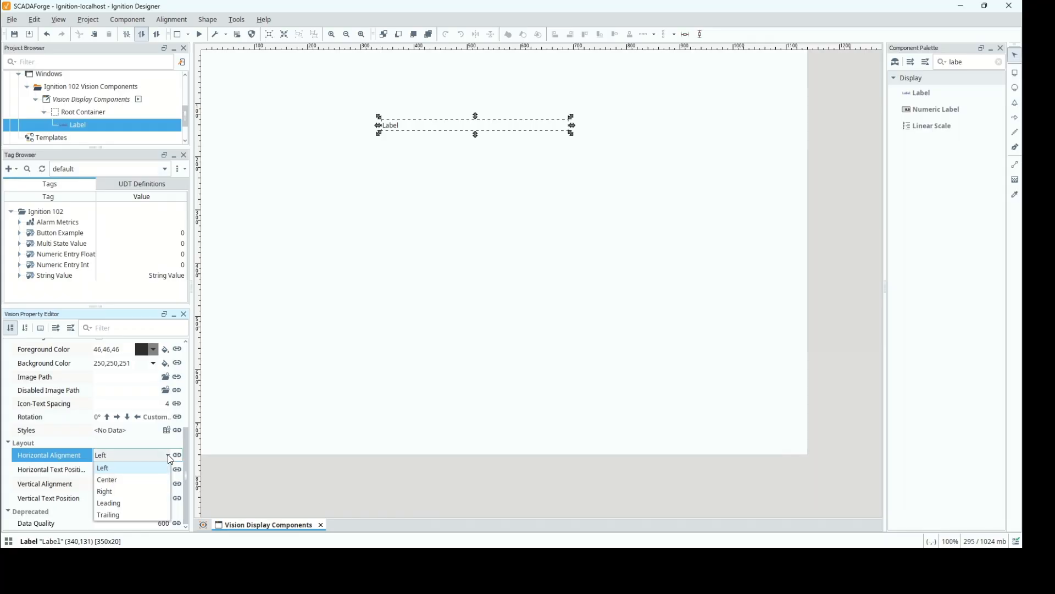
click(149, 480)
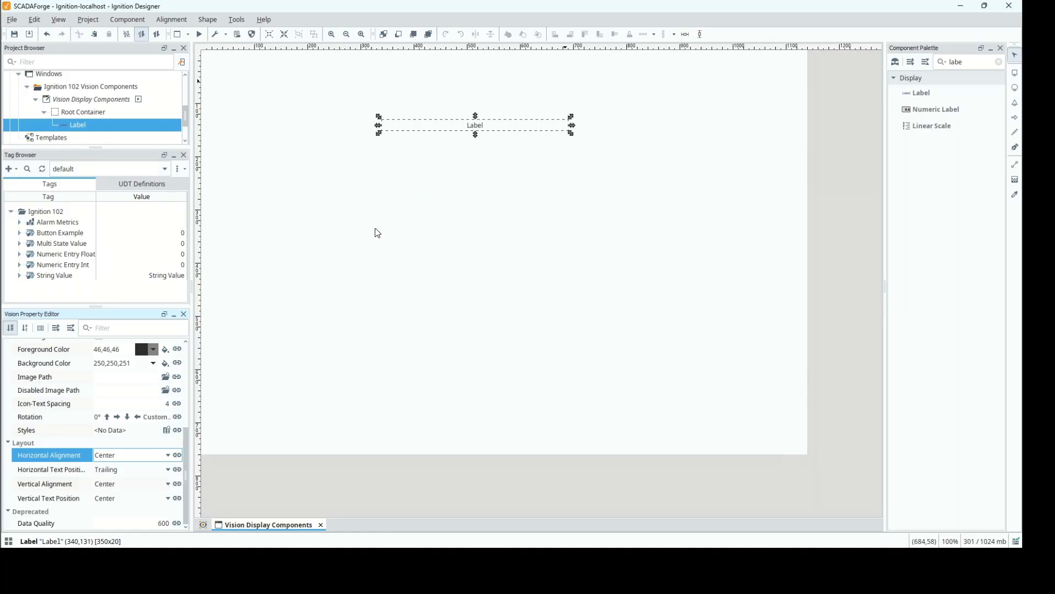
Try the Right and Trailing horizontal alignments on the Label and return it to Center.
click(173, 458)
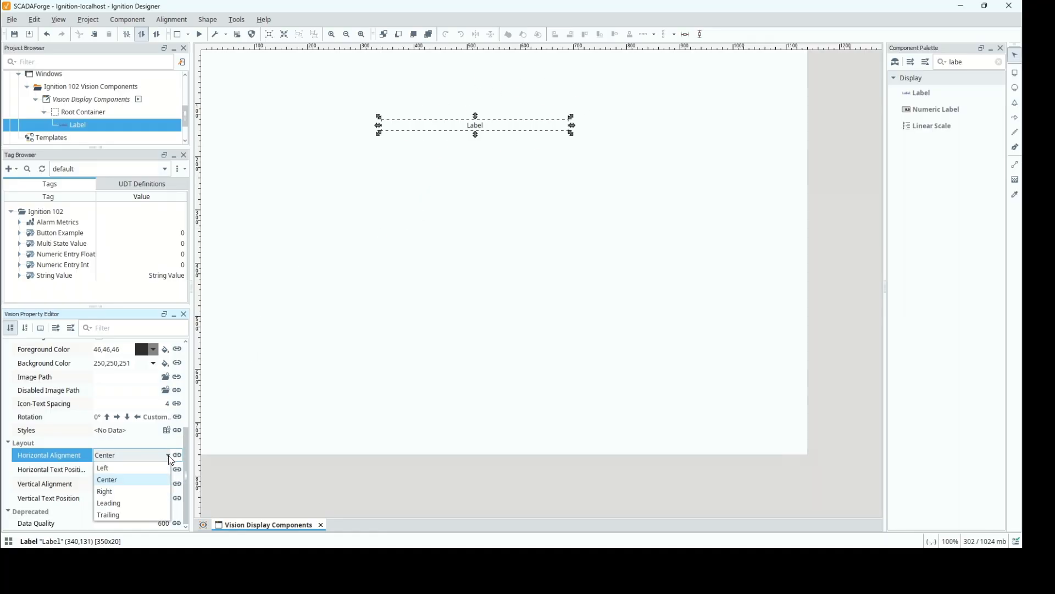
click(158, 491)
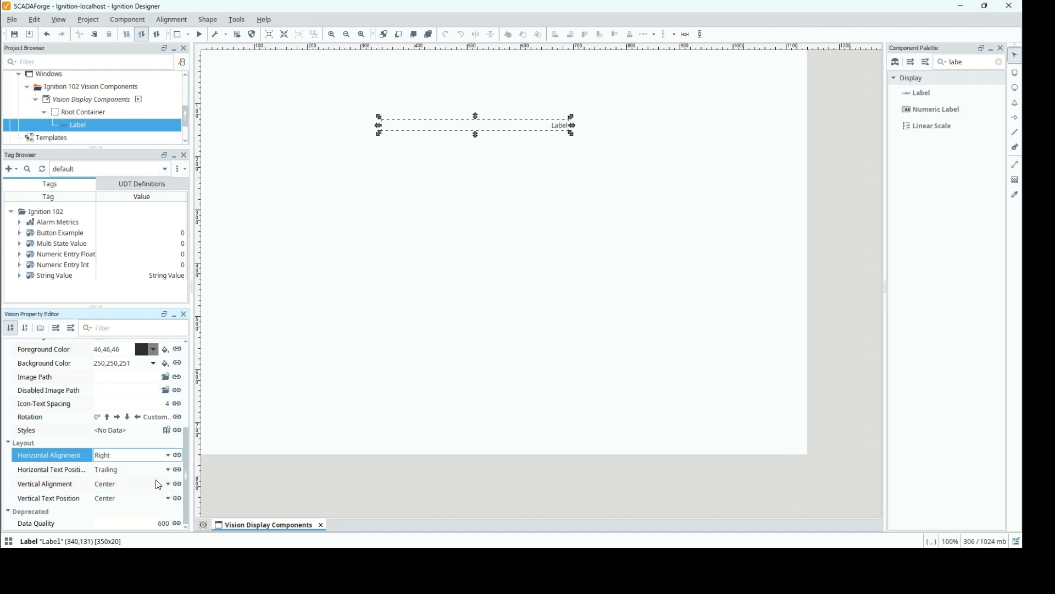
click(168, 460)
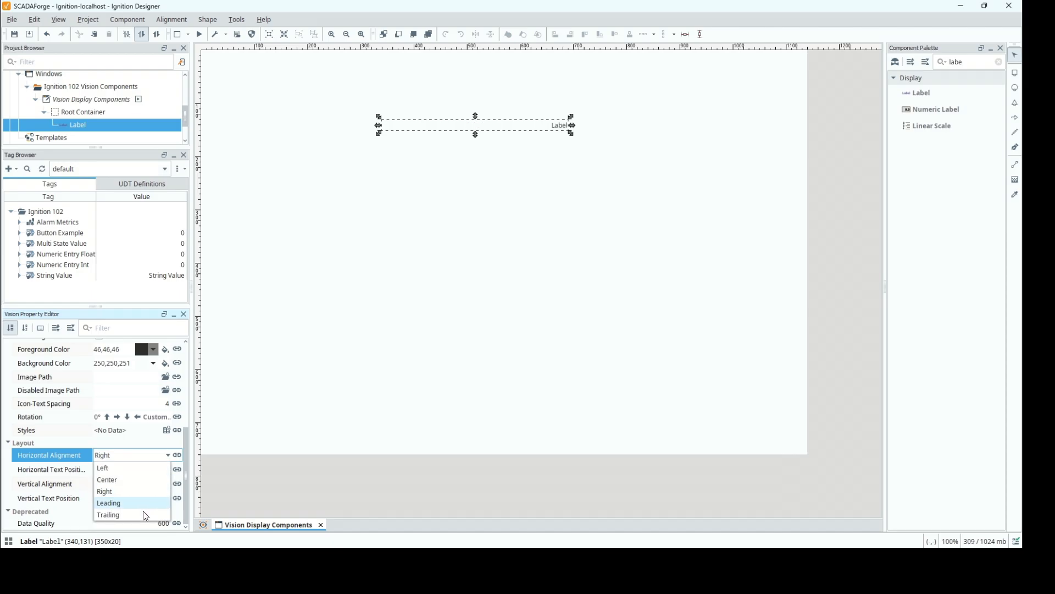
click(143, 513)
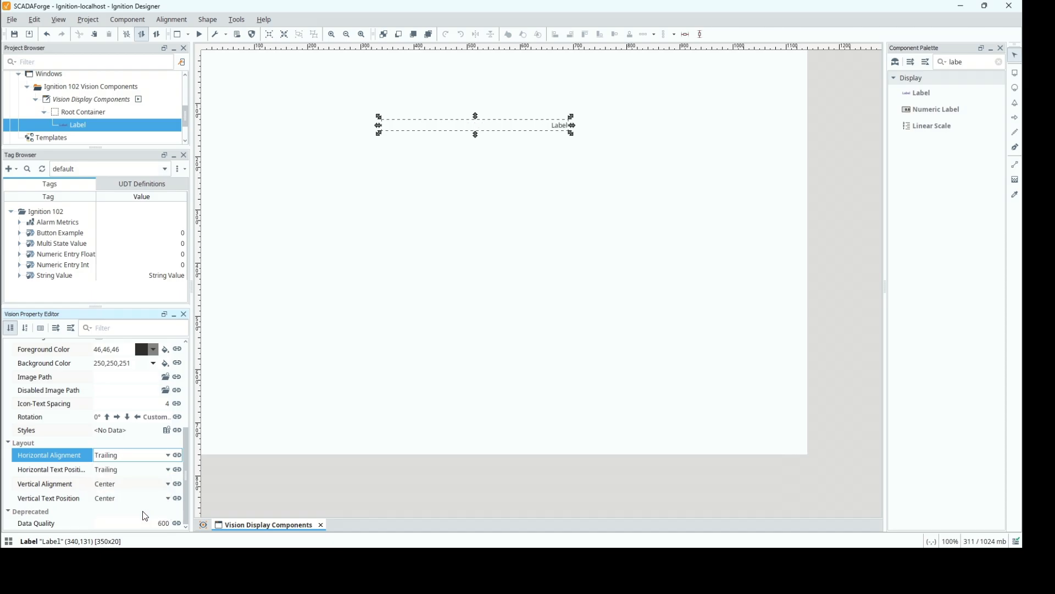
click(169, 459)
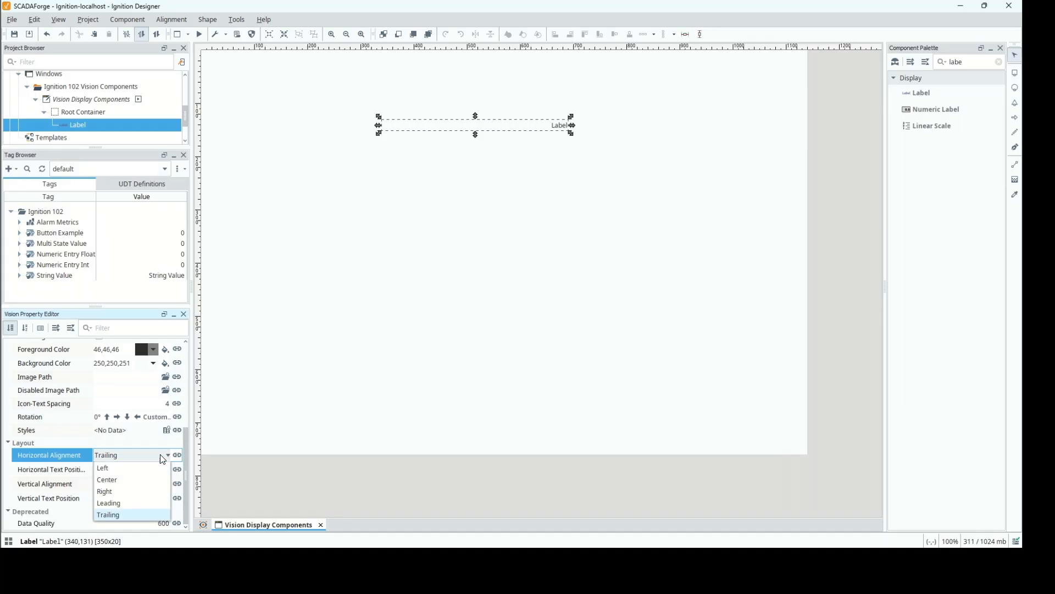
click(141, 482)
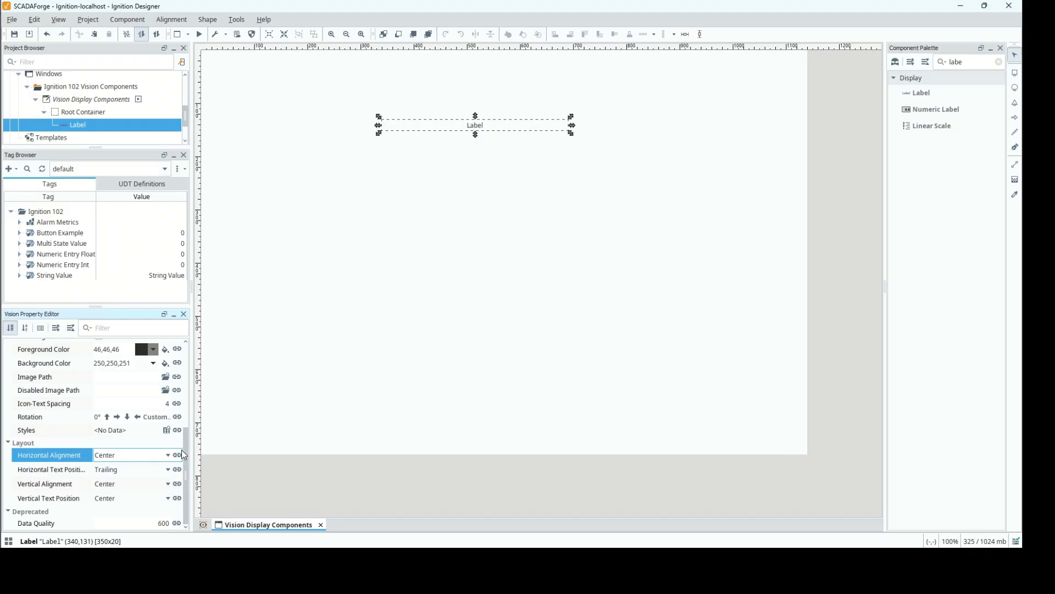
Set the Label's font to Arial, size 24, bold, trying italic and removing it again.
drag(186, 448, 186, 431)
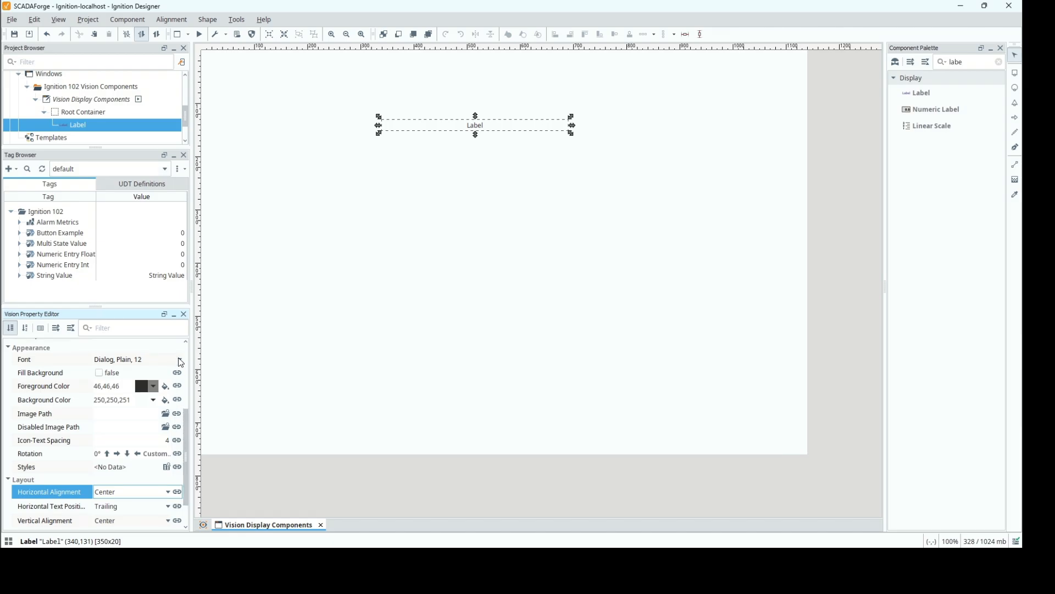
click(181, 362)
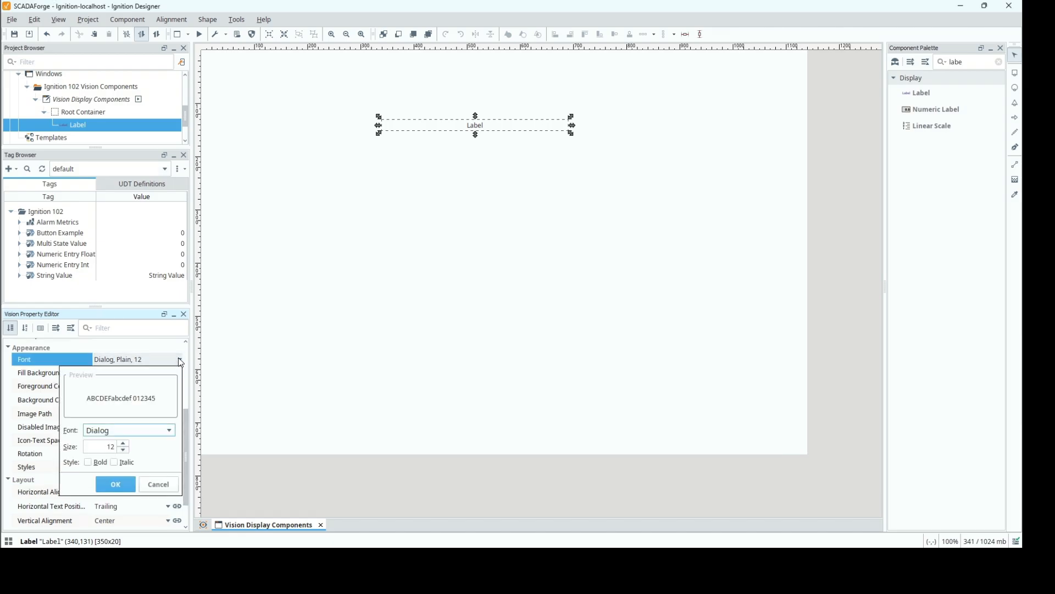
click(167, 430)
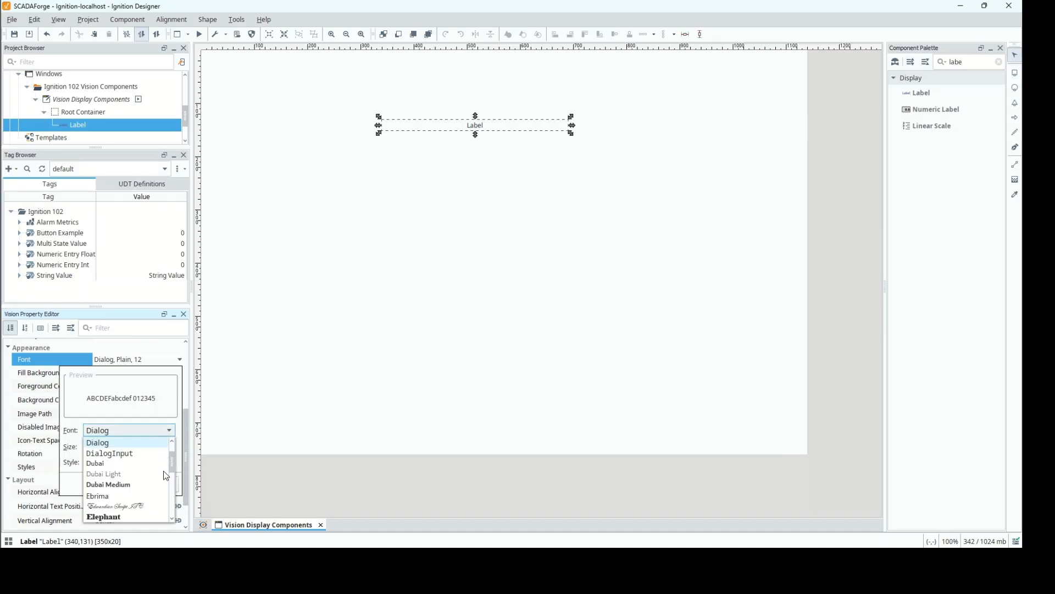
mouse_move(173, 459)
mouse_down()
mouse_move(170, 498)
mouse_move(173, 444)
mouse_up()
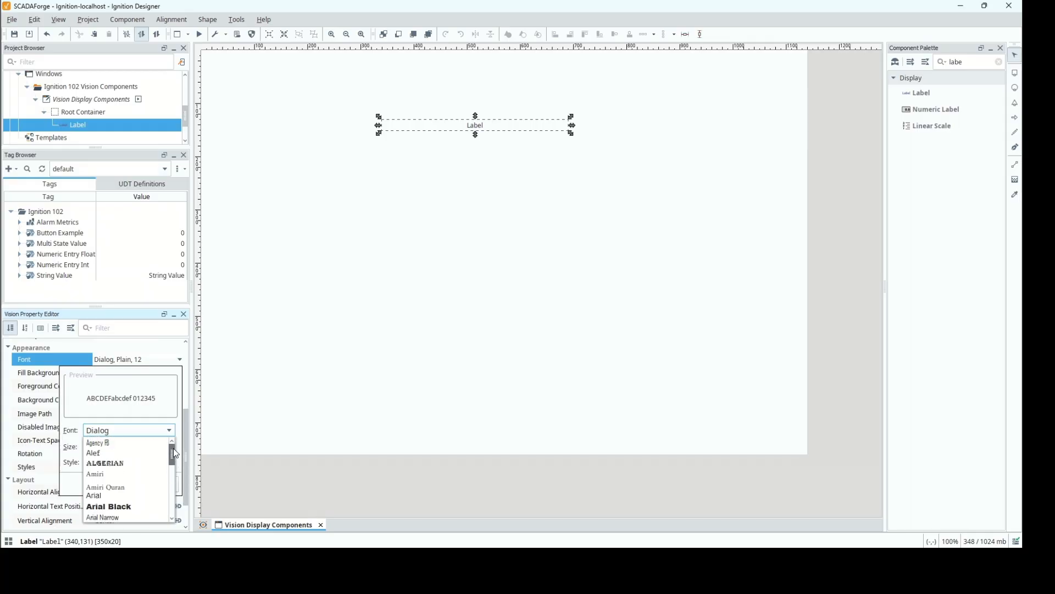
drag(173, 450, 172, 450)
click(143, 495)
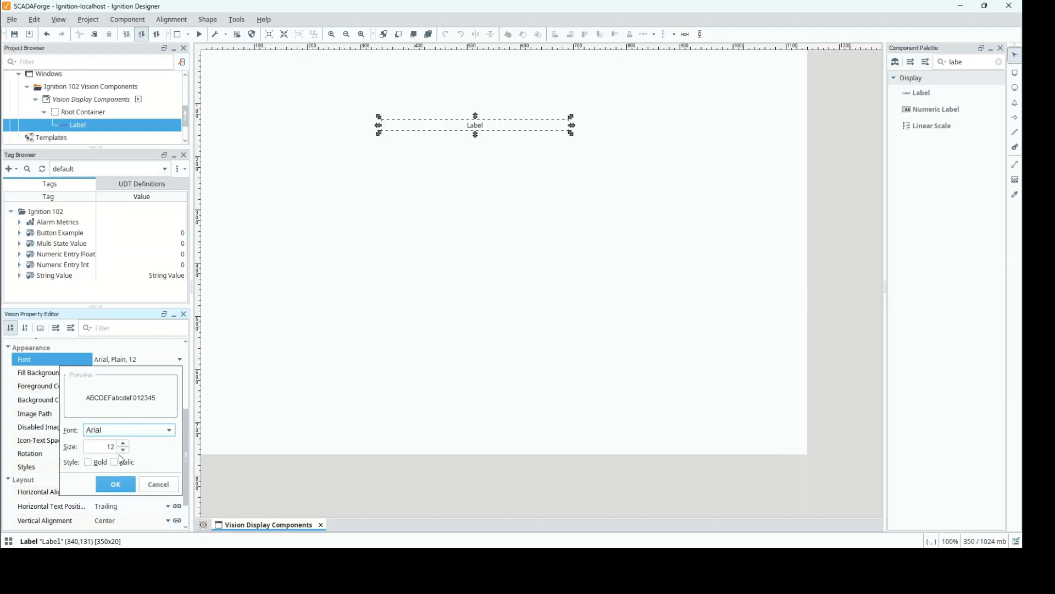
click(102, 447)
click(98, 464)
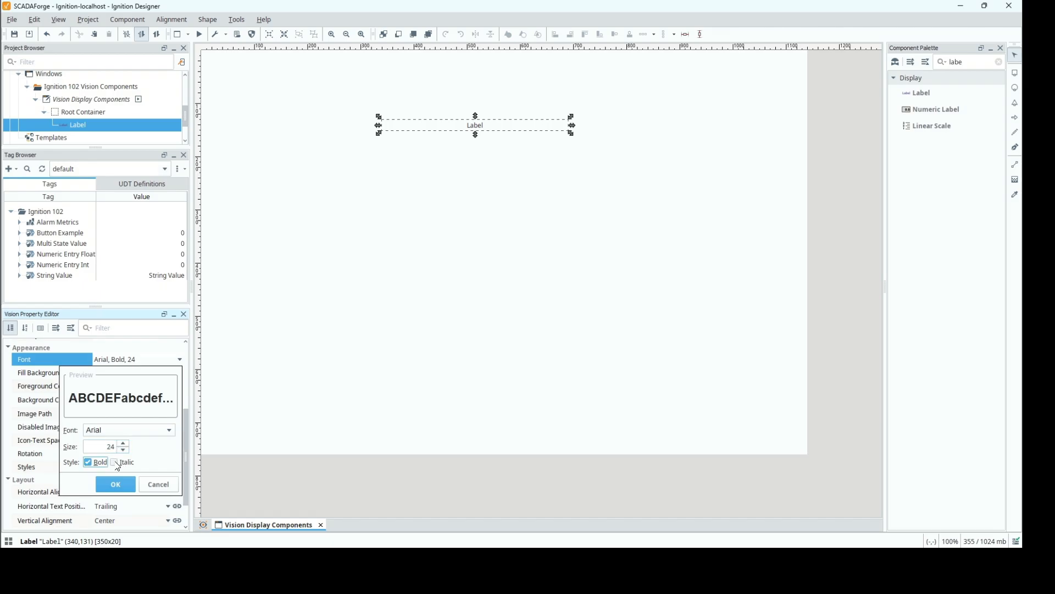
click(117, 464)
click(114, 462)
click(115, 484)
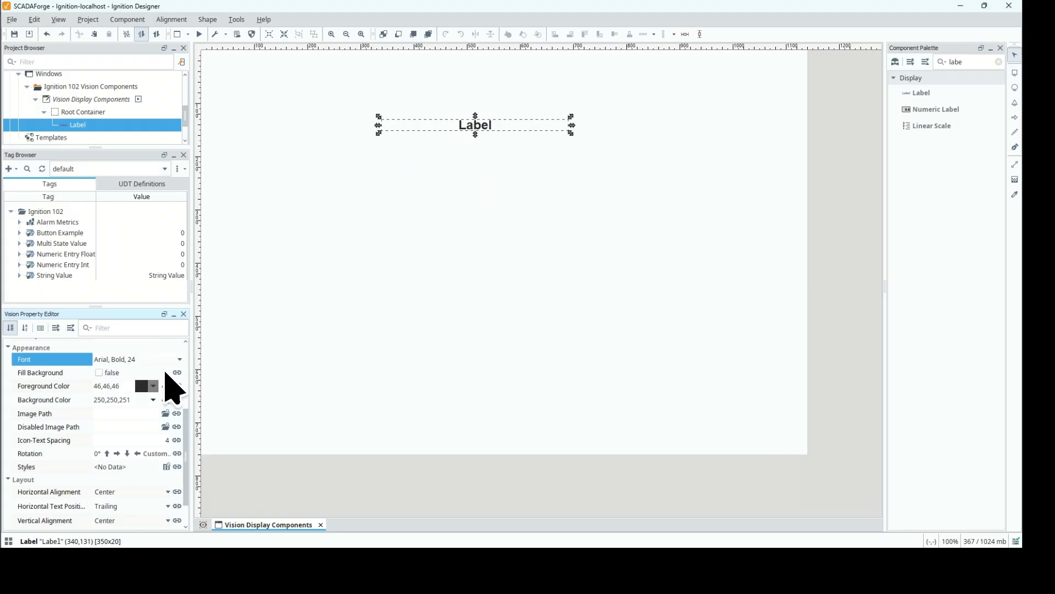
Enable Fill Background for the Label and set its background color to gray (128,128,128) from the palette colors.
click(99, 374)
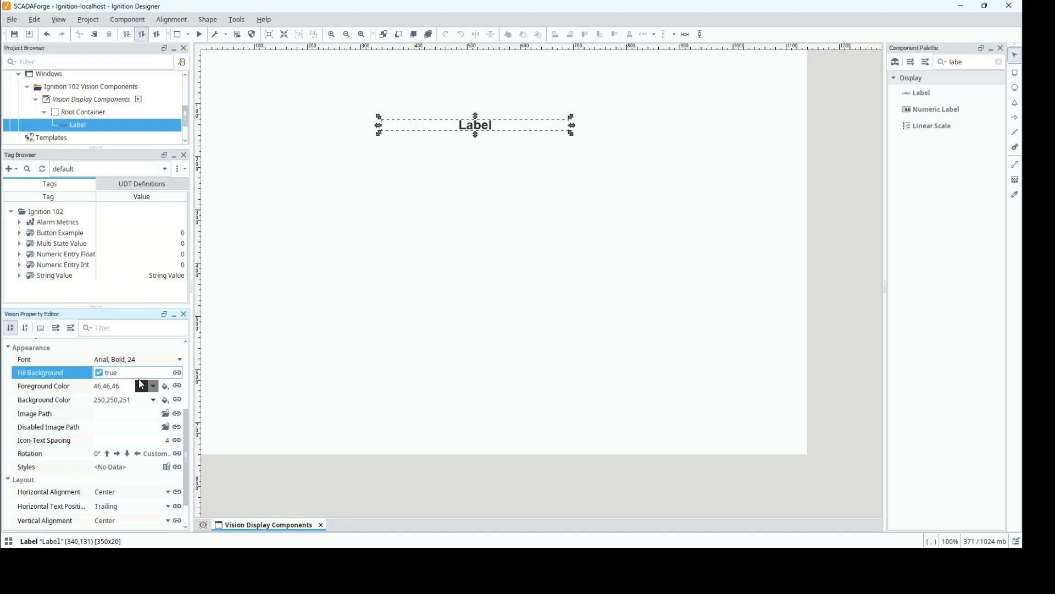
click(166, 402)
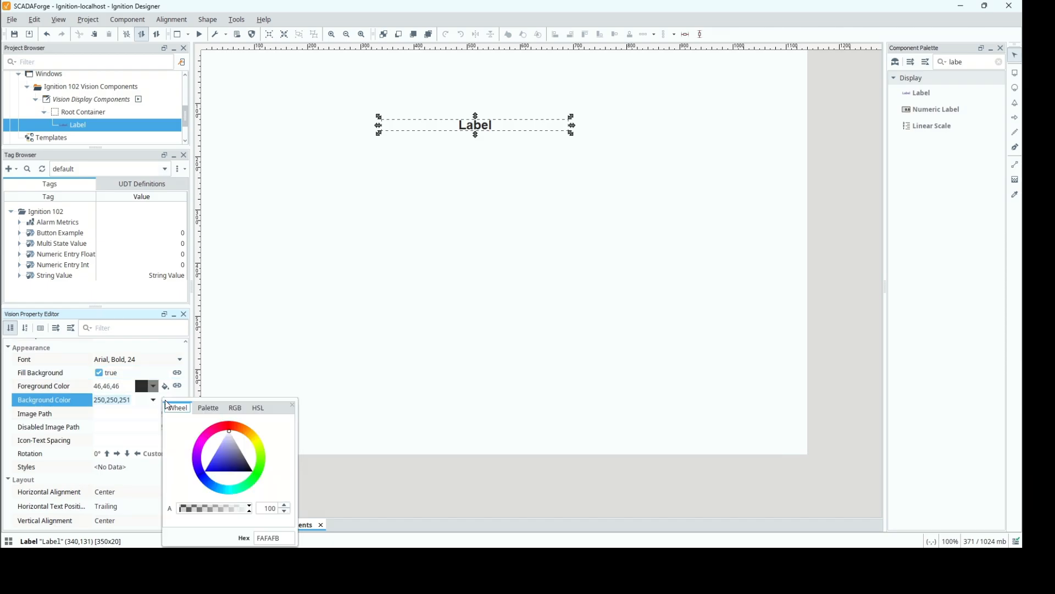
click(208, 408)
click(235, 409)
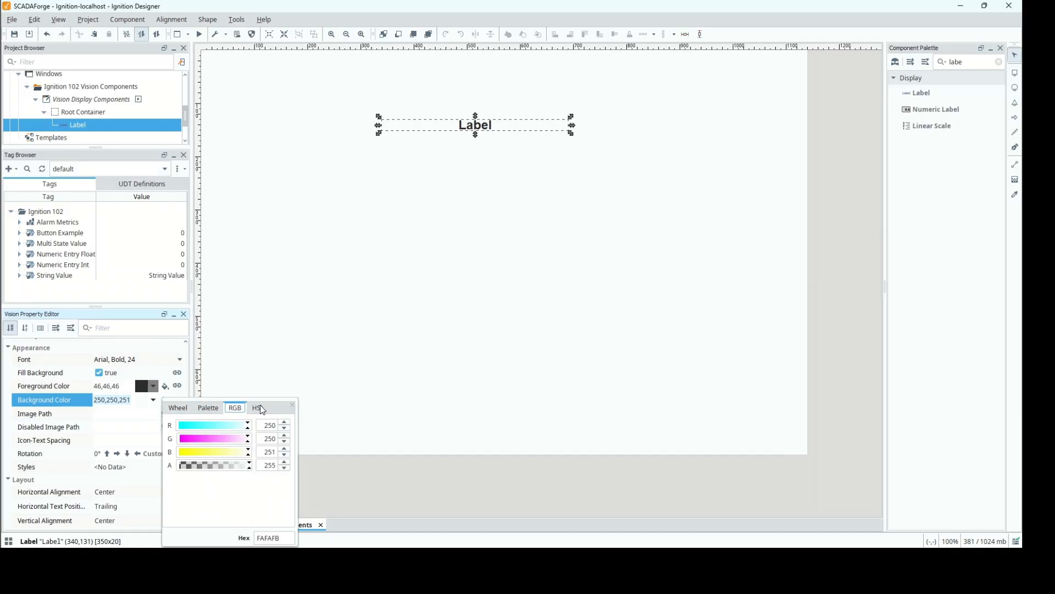
click(203, 412)
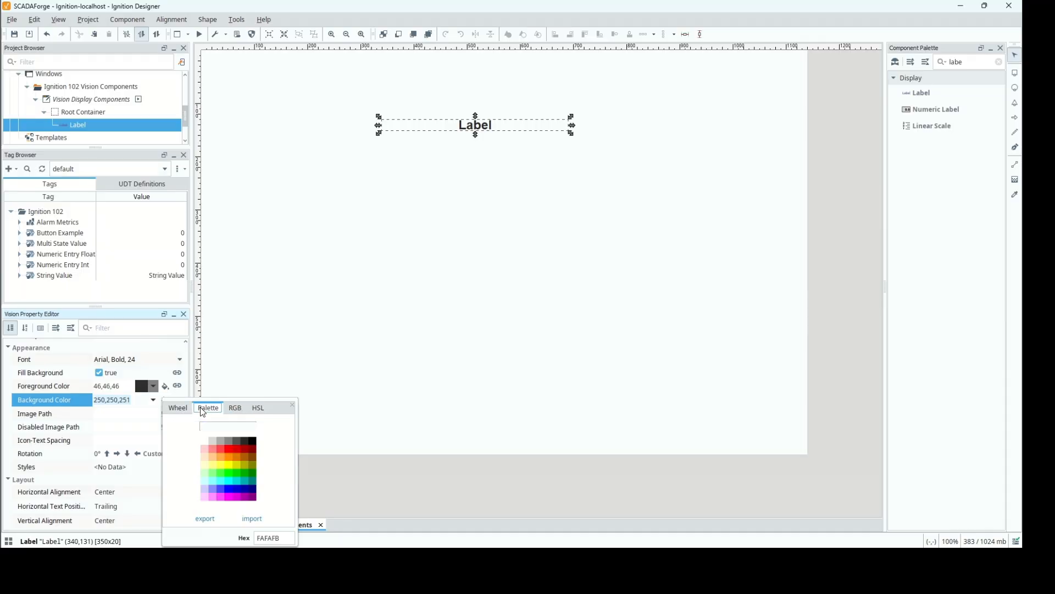
click(226, 440)
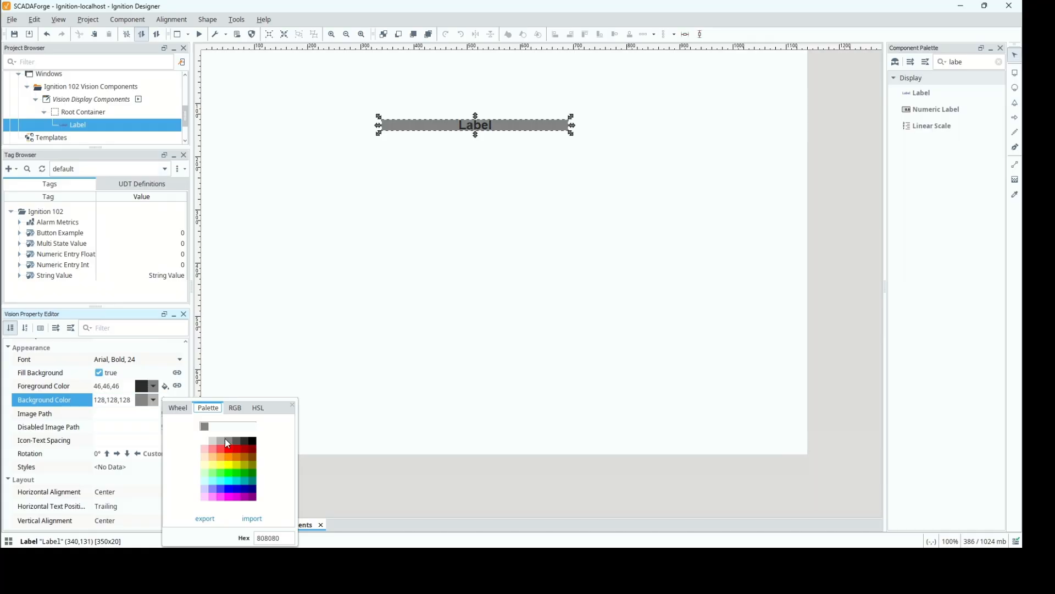
click(293, 405)
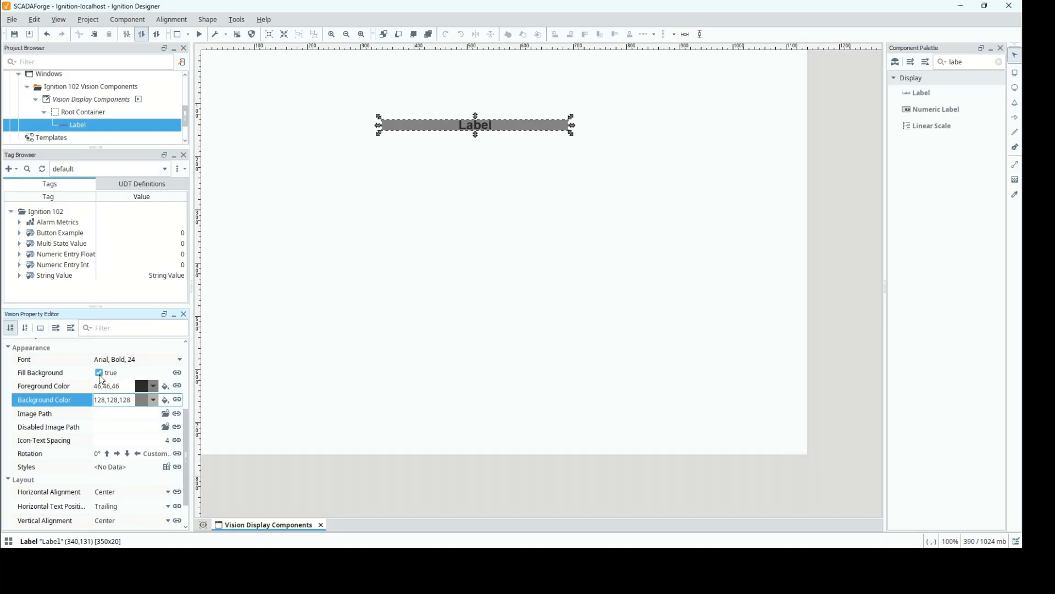
Disable Fill Background for the Label and set its foreground color to red (255,0,0).
click(99, 373)
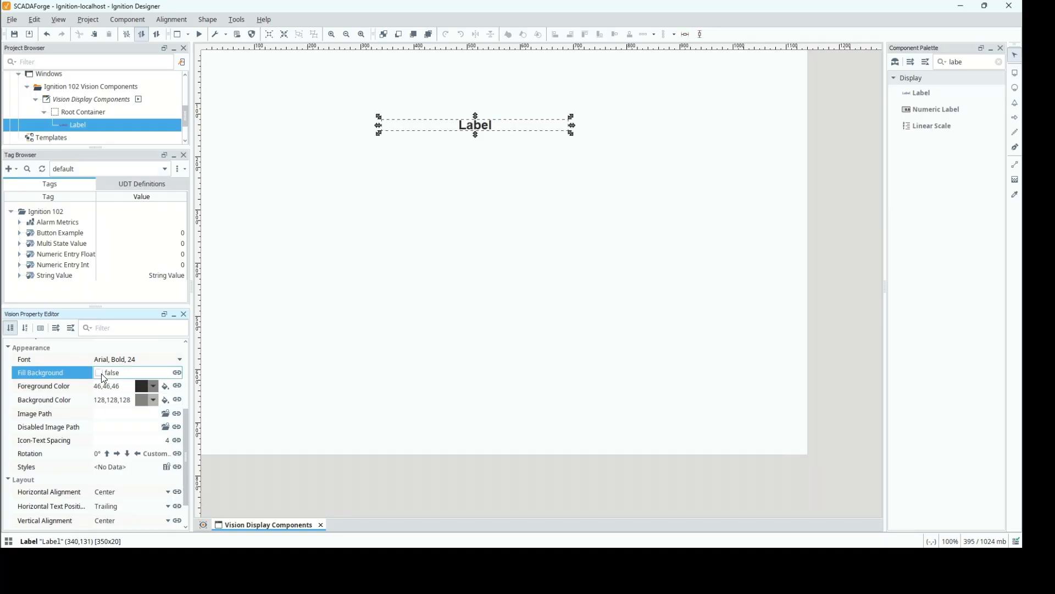
click(165, 386)
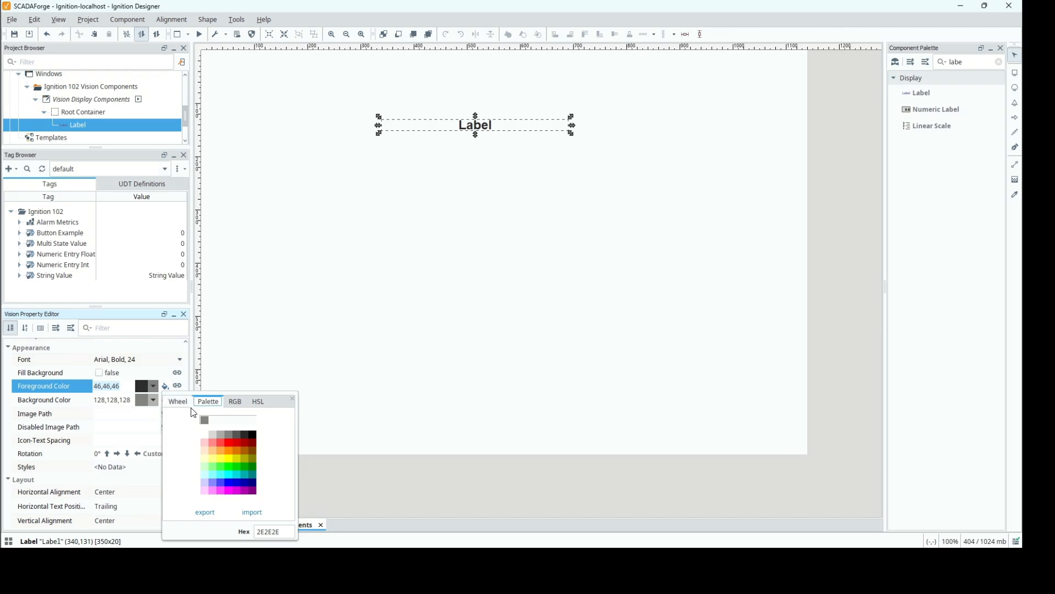
click(231, 443)
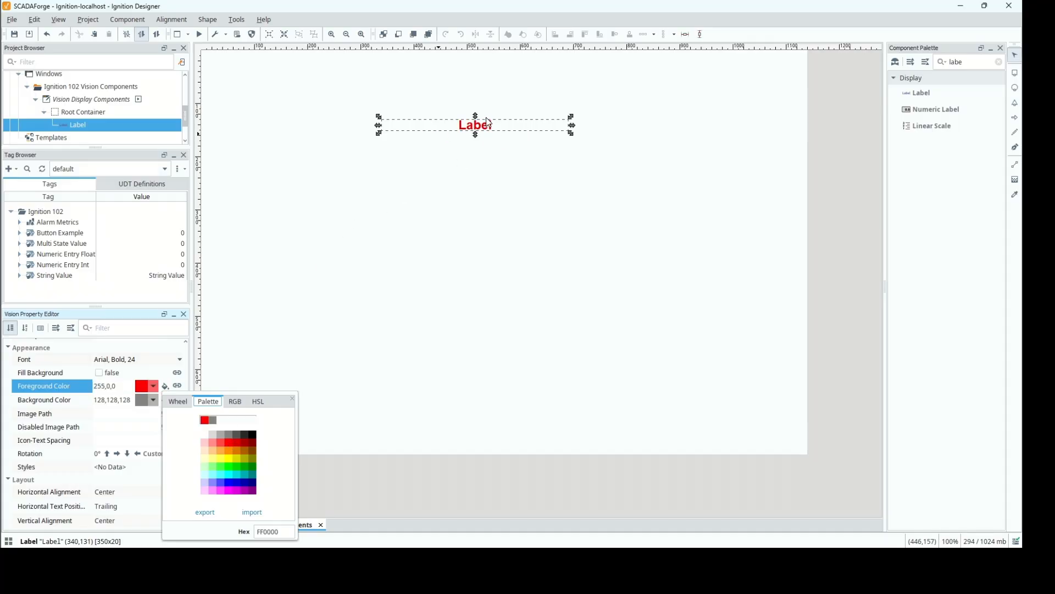
Set the Label's foreground color to black (0,0,0).
click(254, 438)
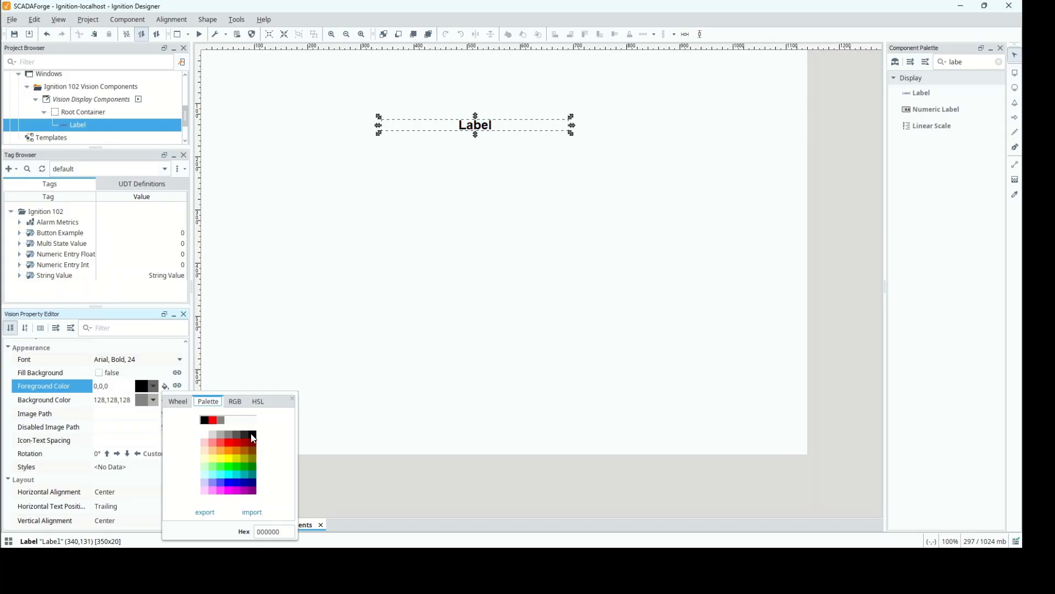
click(312, 301)
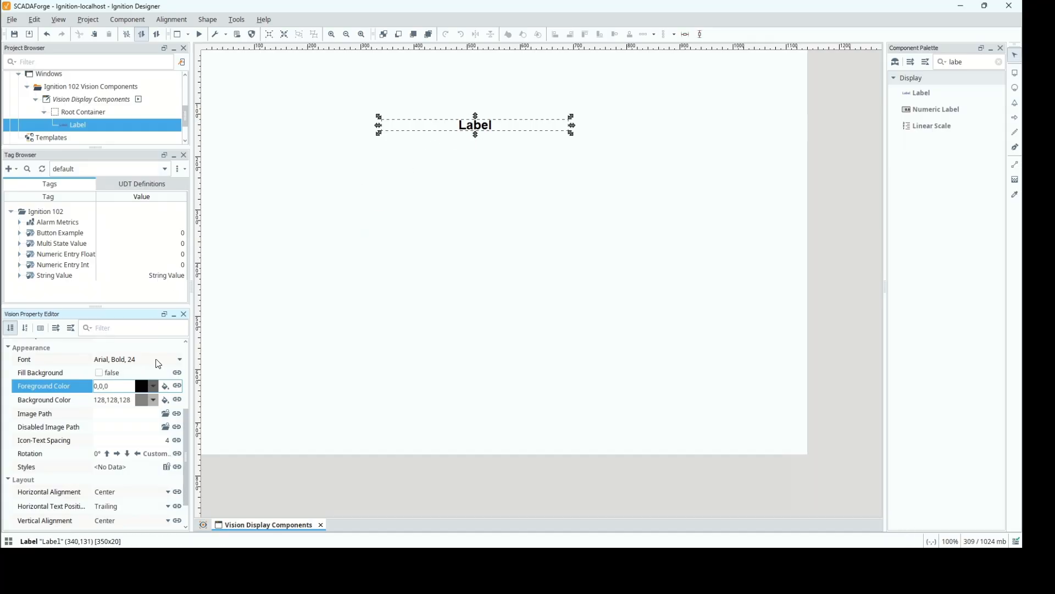
Set the Label's font size to 48, keeping Arial Bold.
click(179, 360)
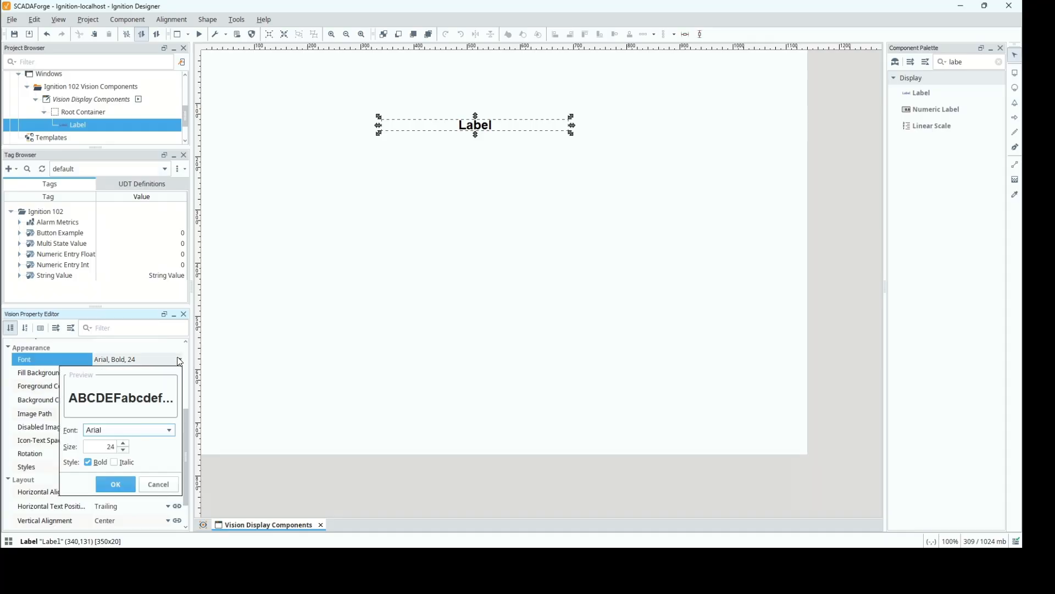
click(120, 445)
click(122, 448)
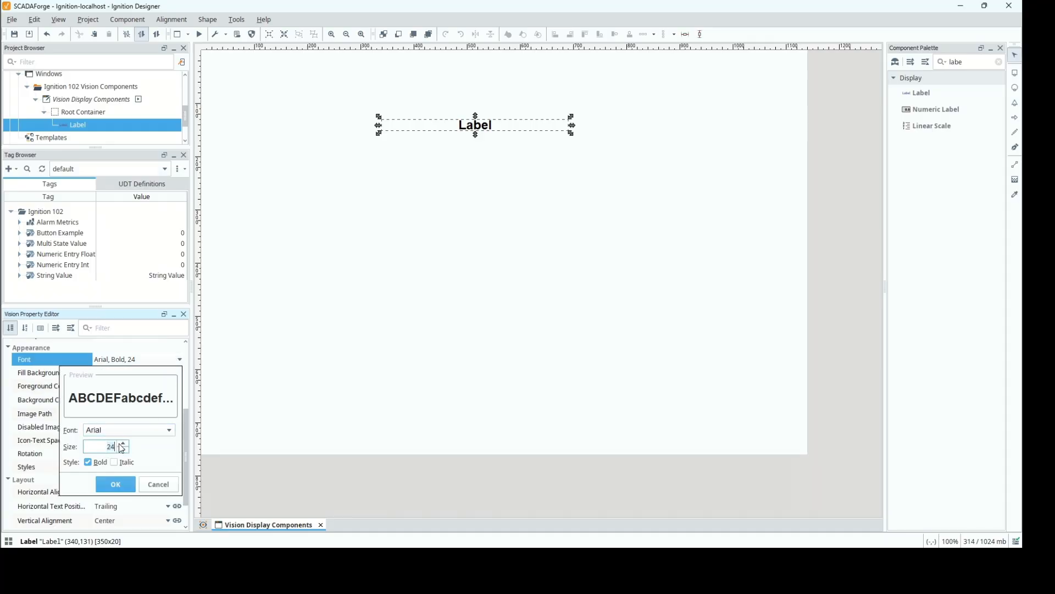
key(BackSpace)
key(BackSpace)
text(4)
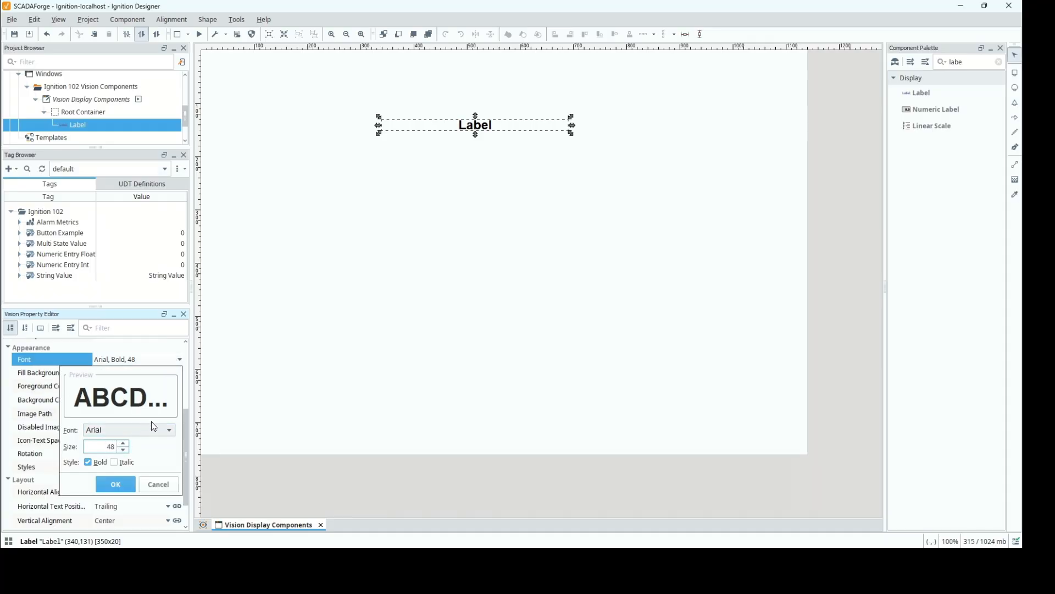
click(116, 483)
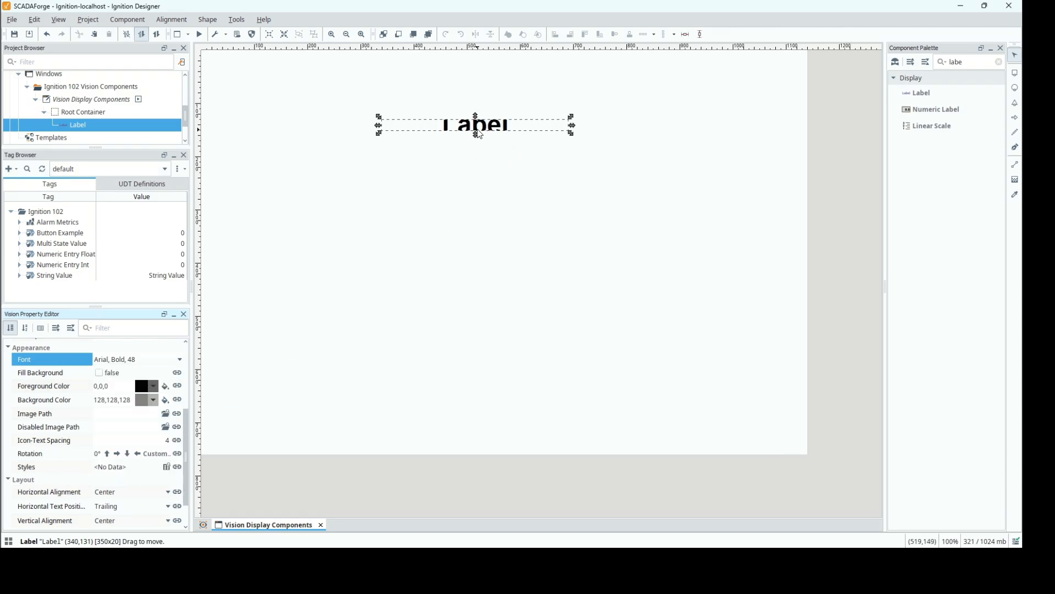
Increase the Label's height to about 48 pixels and move it to about (325,185) in the window.
drag(476, 137, 476, 102)
drag(475, 65, 471, 162)
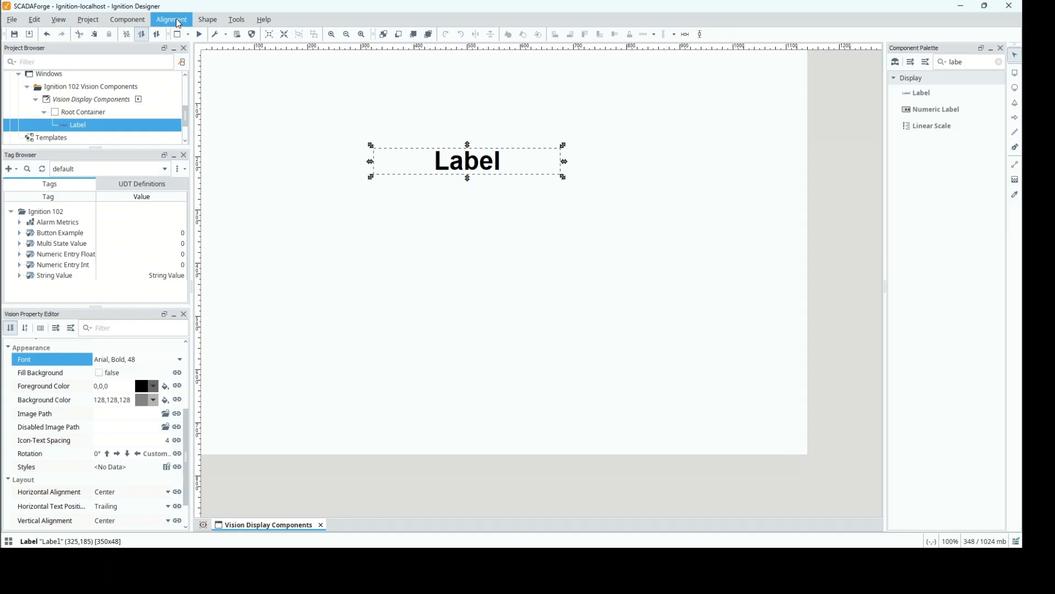
Set the Label's exact position to (50,100) and its width to 300 in the Size & Position settings.
click(143, 21)
mouse_move(164, 23)
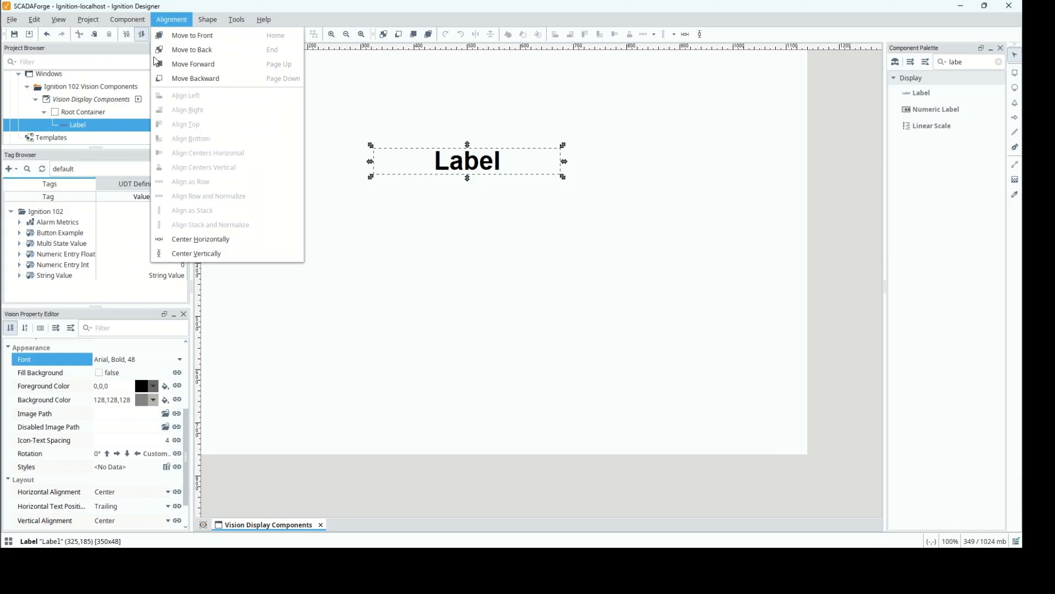
mouse_move(128, 21)
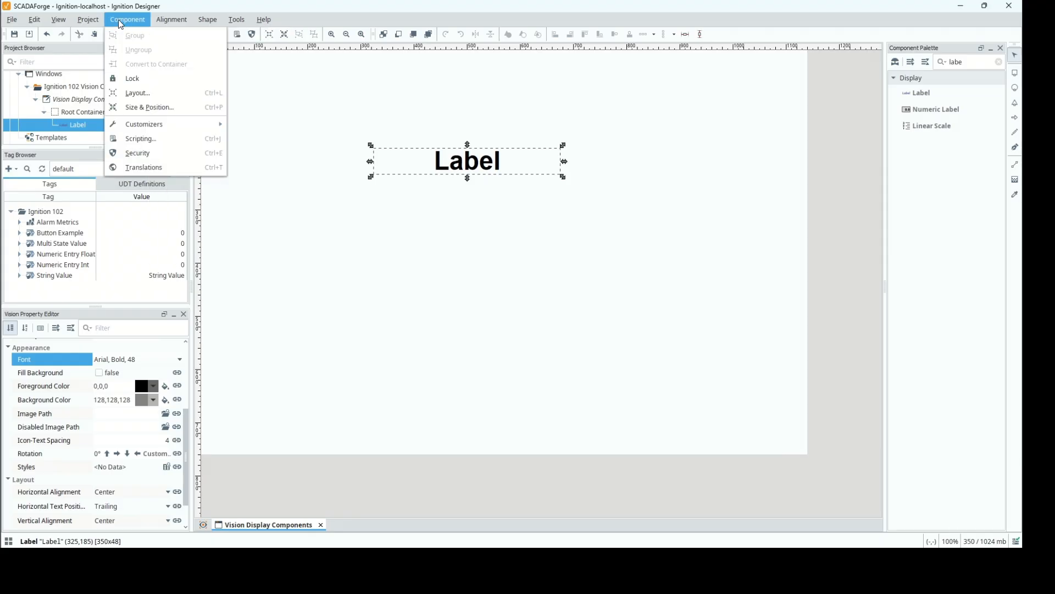
click(150, 107)
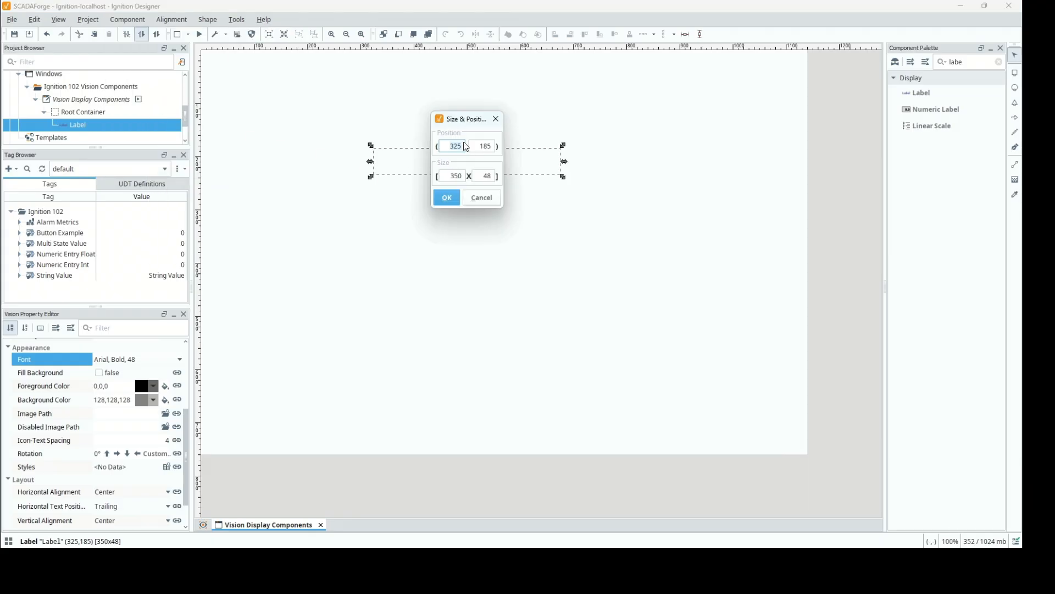
text(0)
key(Tab)
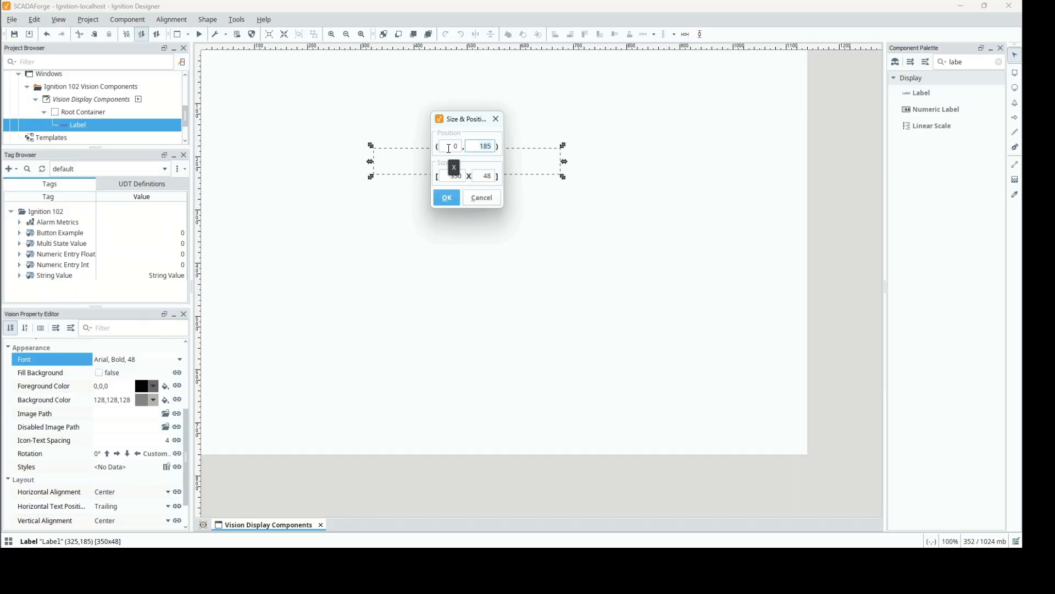
click(449, 149)
text(5)
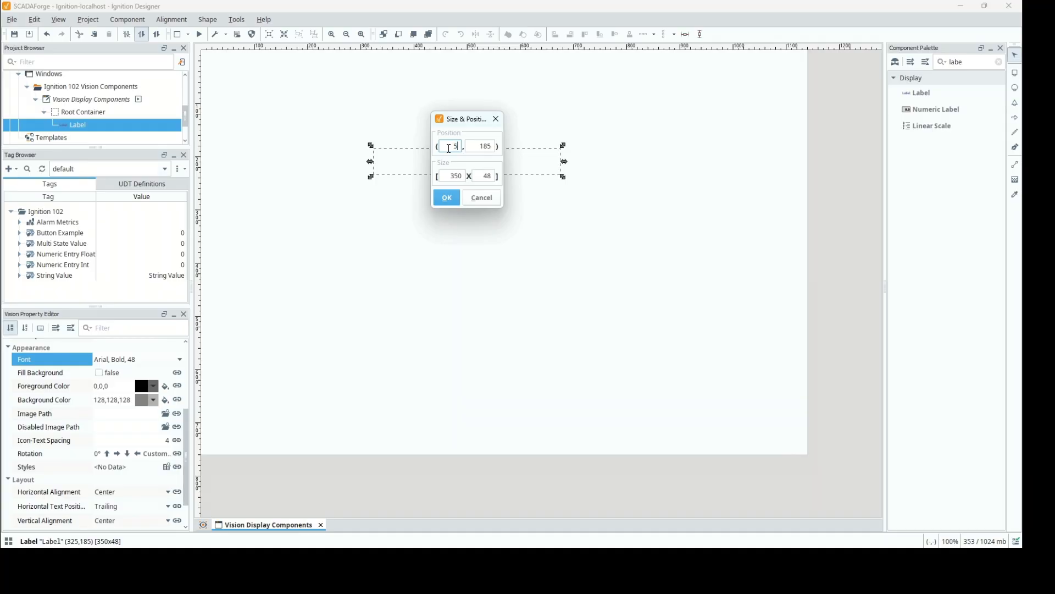
text(0)
key(Tab)
text(10)
click(460, 176)
text(300)
key(Tab)
click(447, 199)
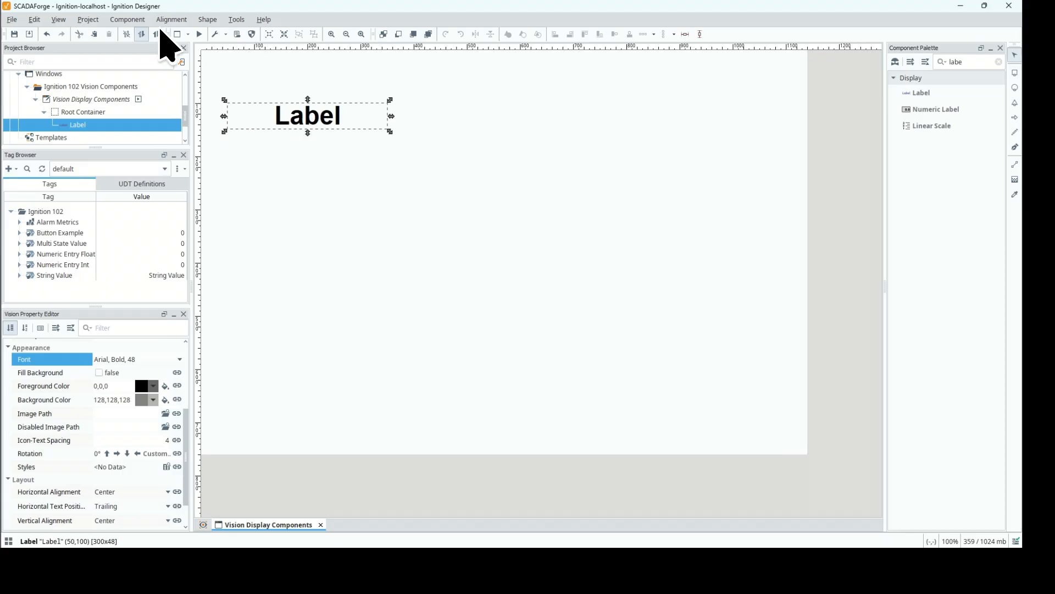
click(133, 25)
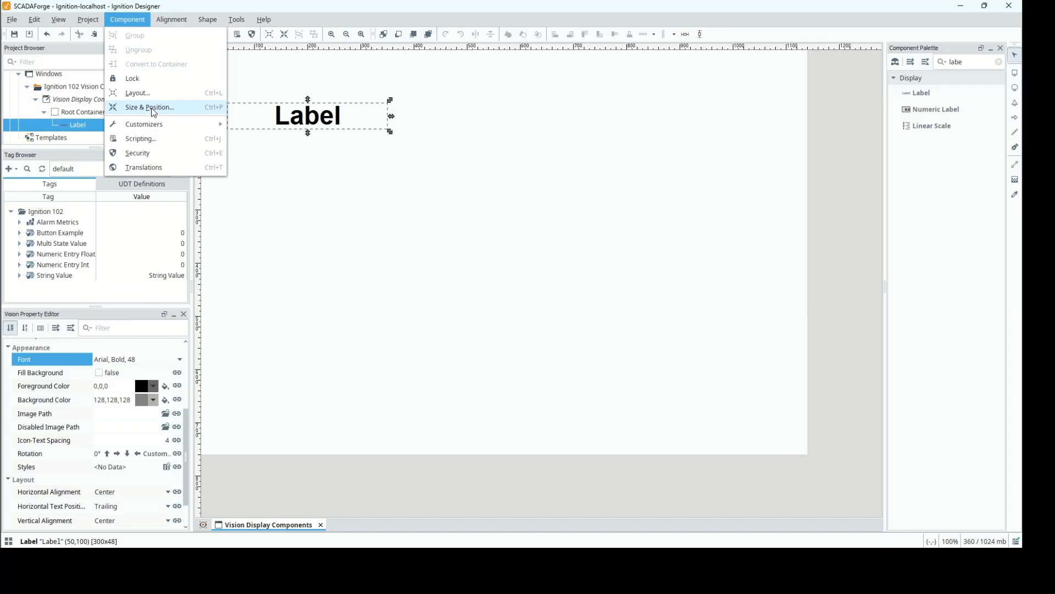
click(320, 109)
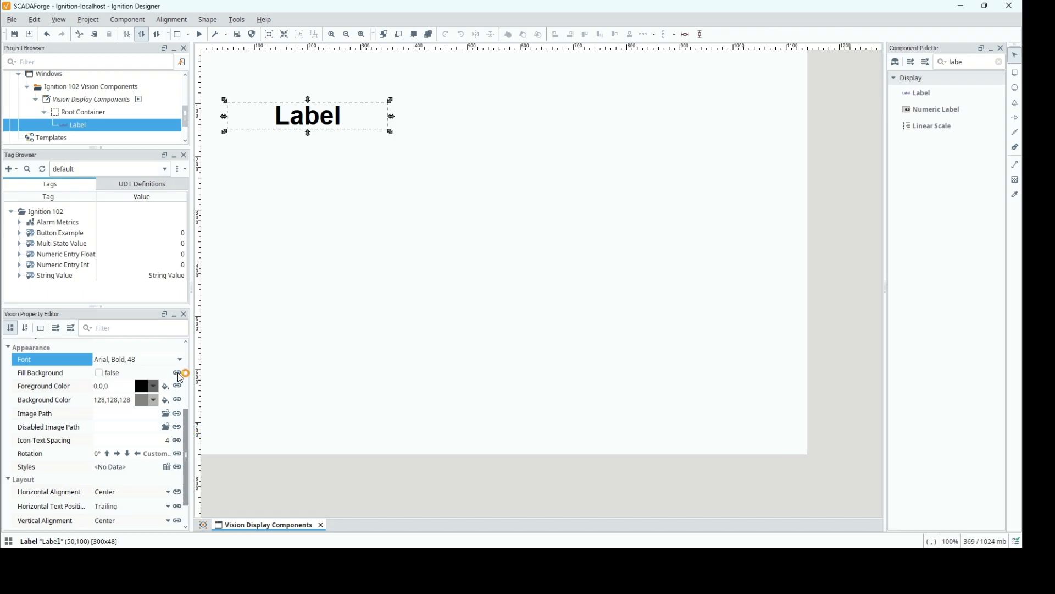
Set the Label's font size to 24, keeping Arial Bold.
click(179, 359)
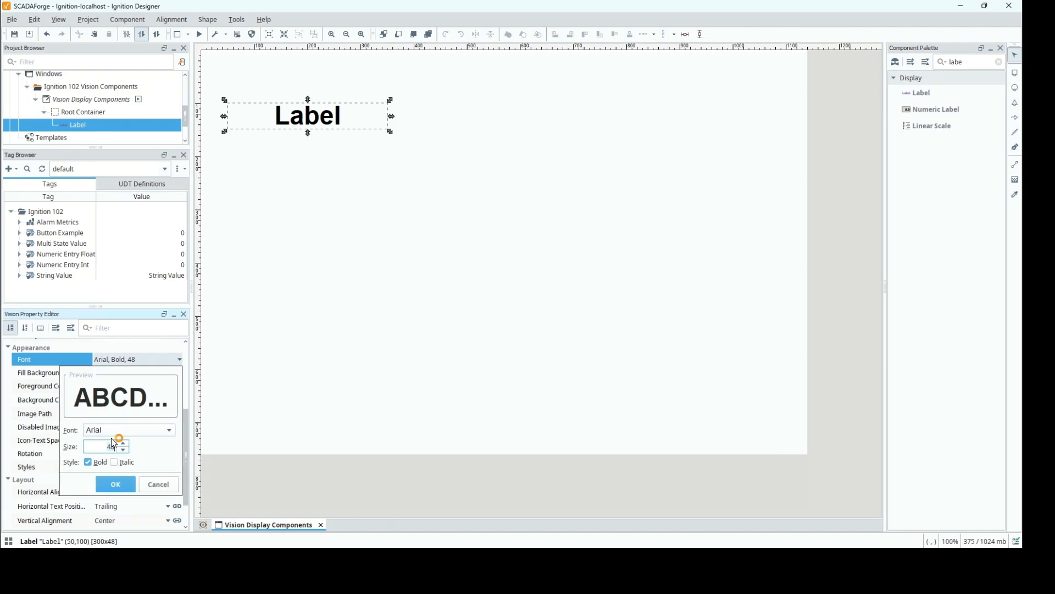
click(113, 484)
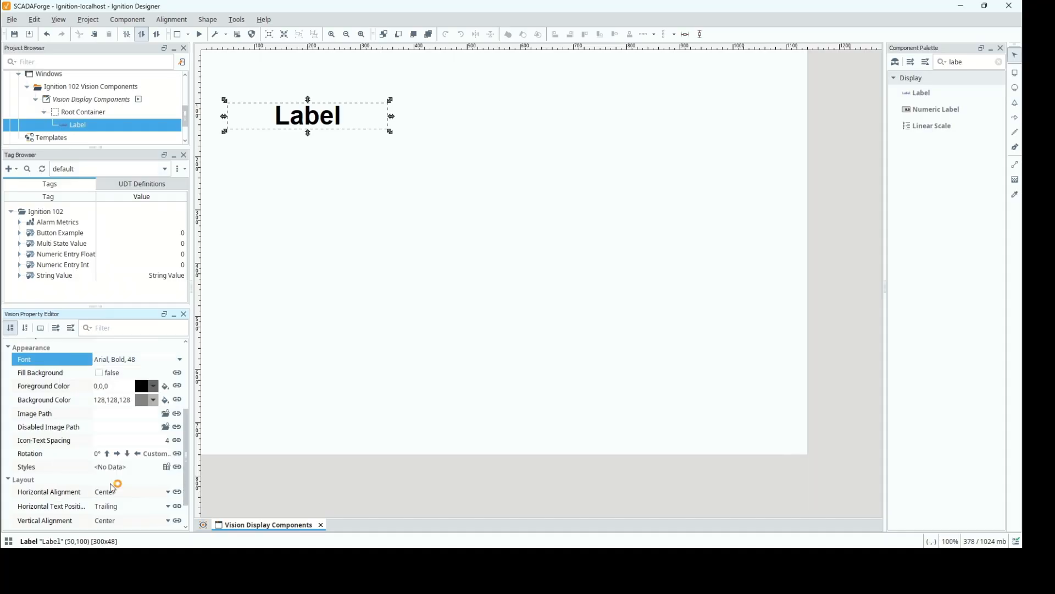
click(180, 359)
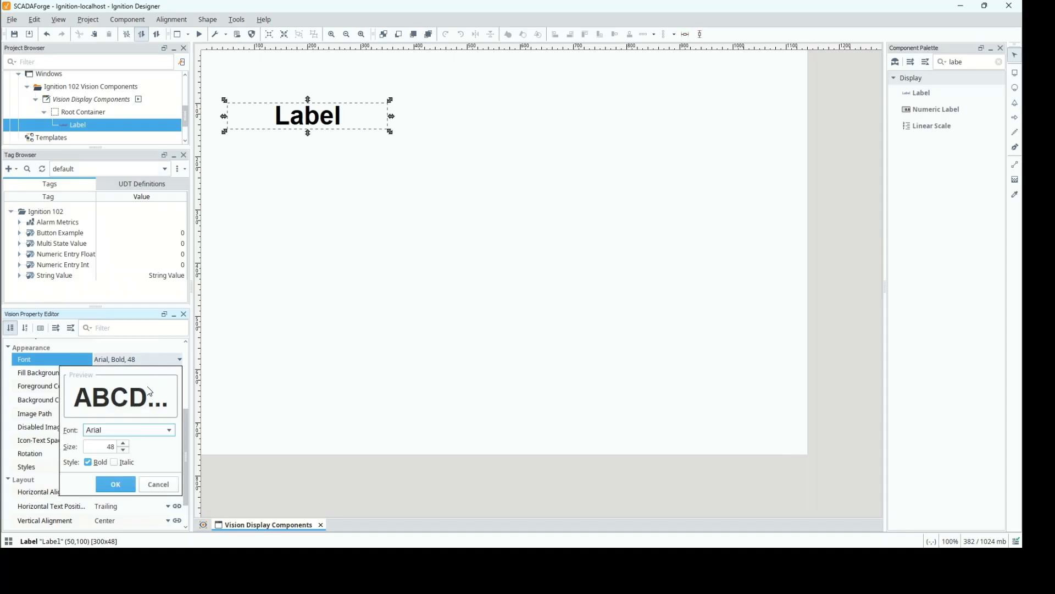
drag(116, 444, 98, 437)
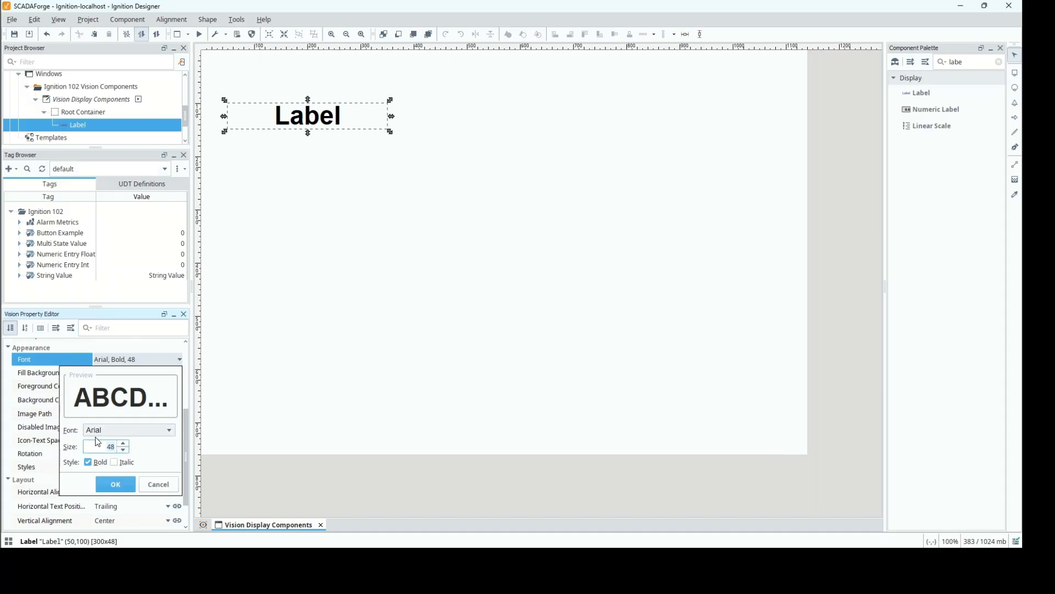
text(24)
click(124, 486)
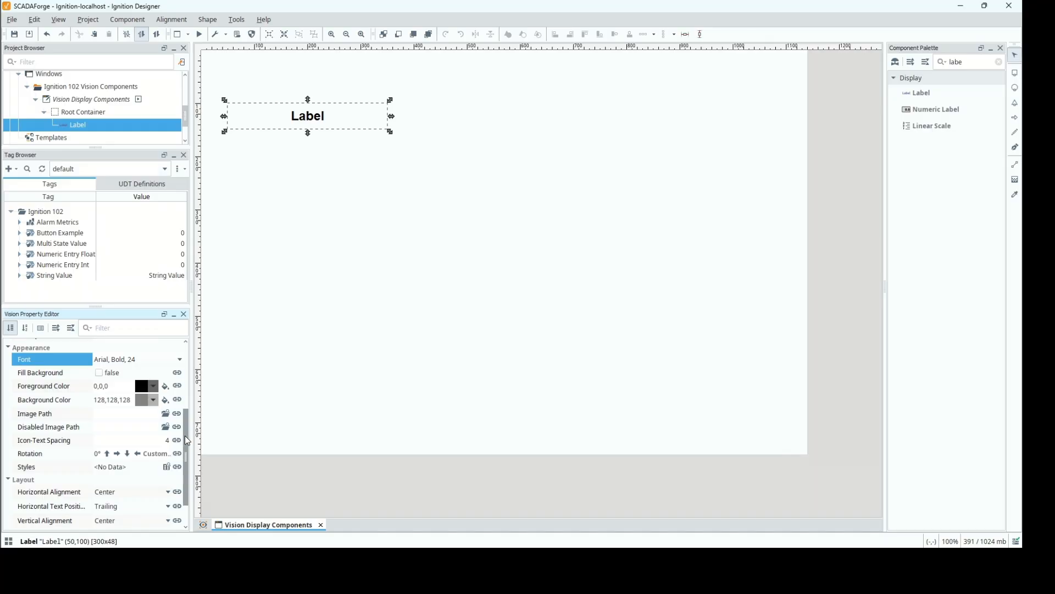
Bind the Label's Text property to the tag [default]Ignition 102/String Value.
drag(187, 441, 190, 390)
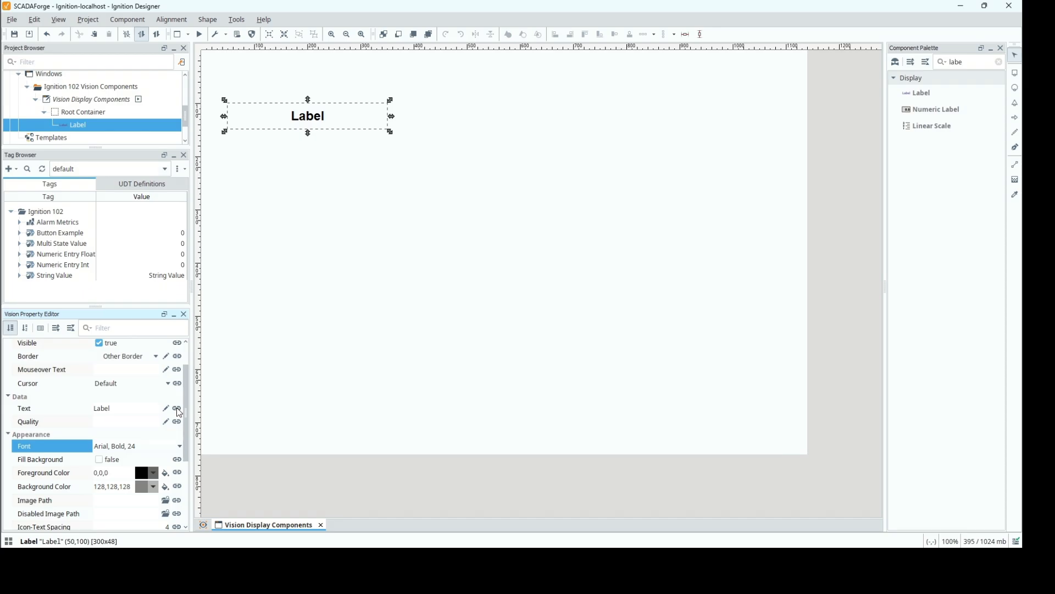
click(177, 409)
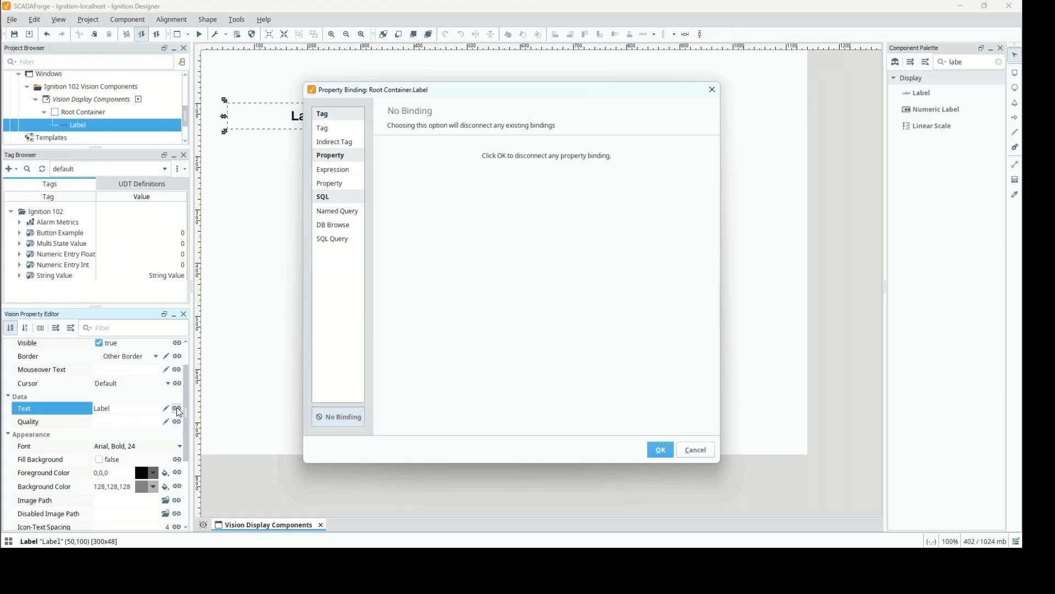
click(344, 130)
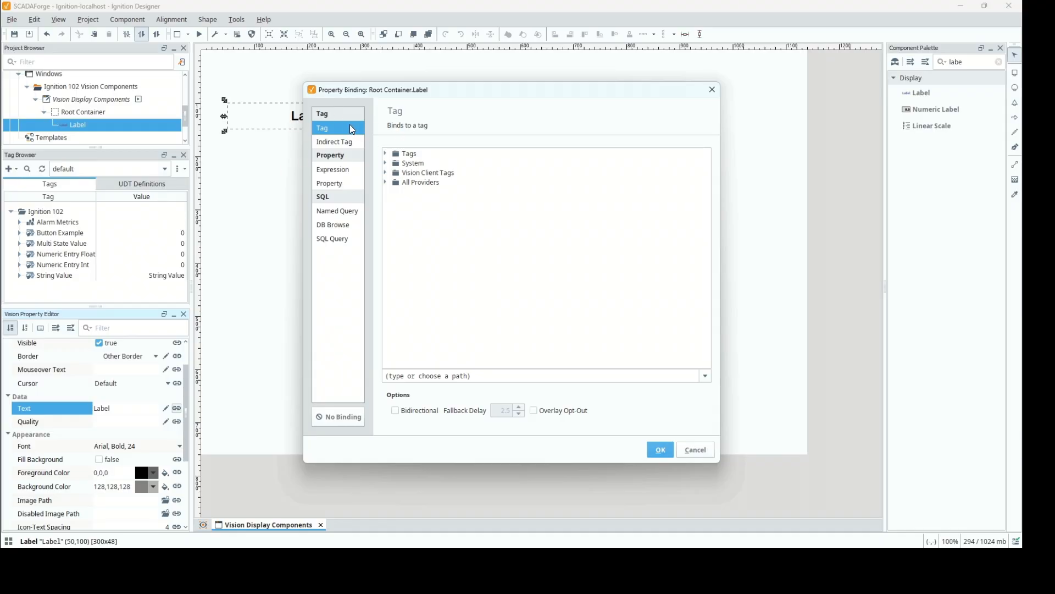
click(385, 154)
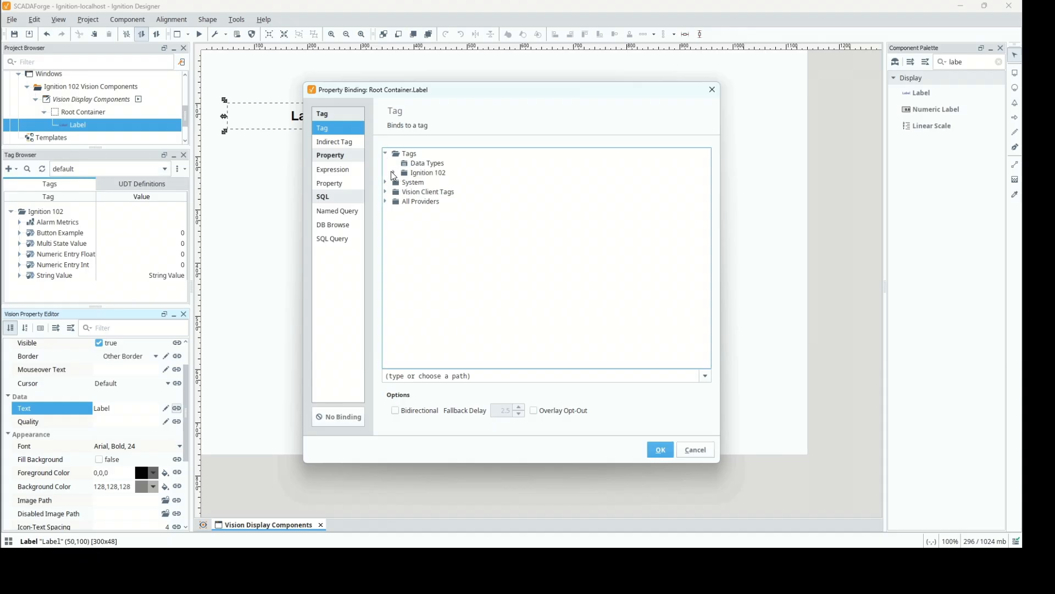
click(386, 173)
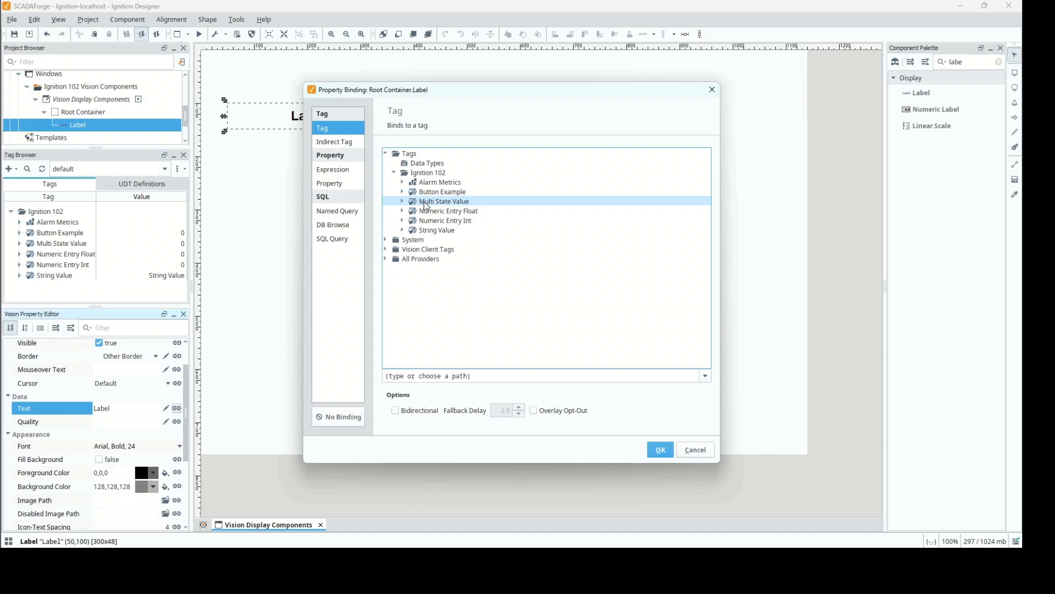
click(434, 230)
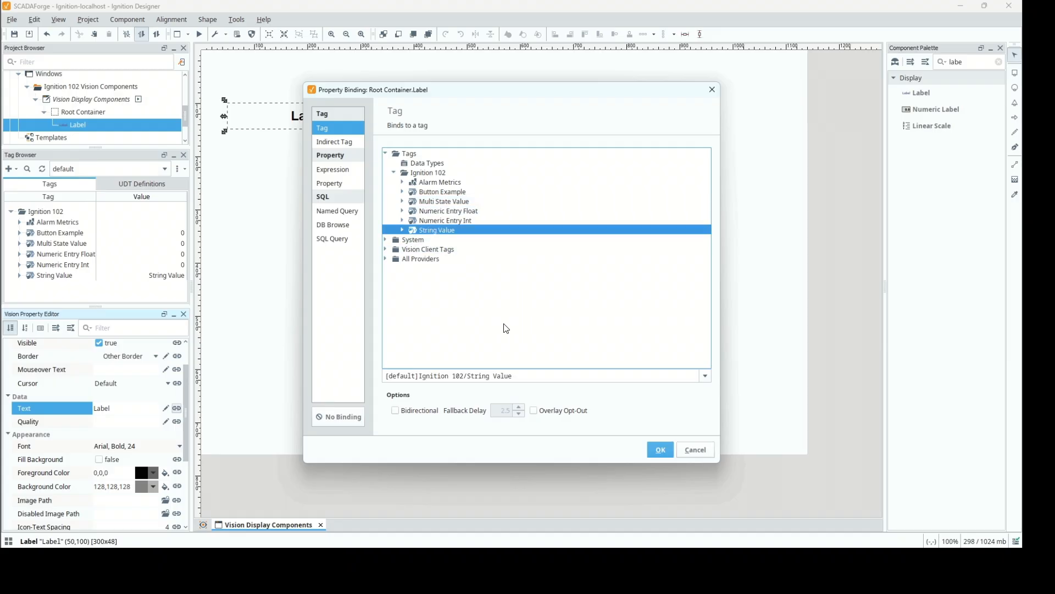
click(655, 450)
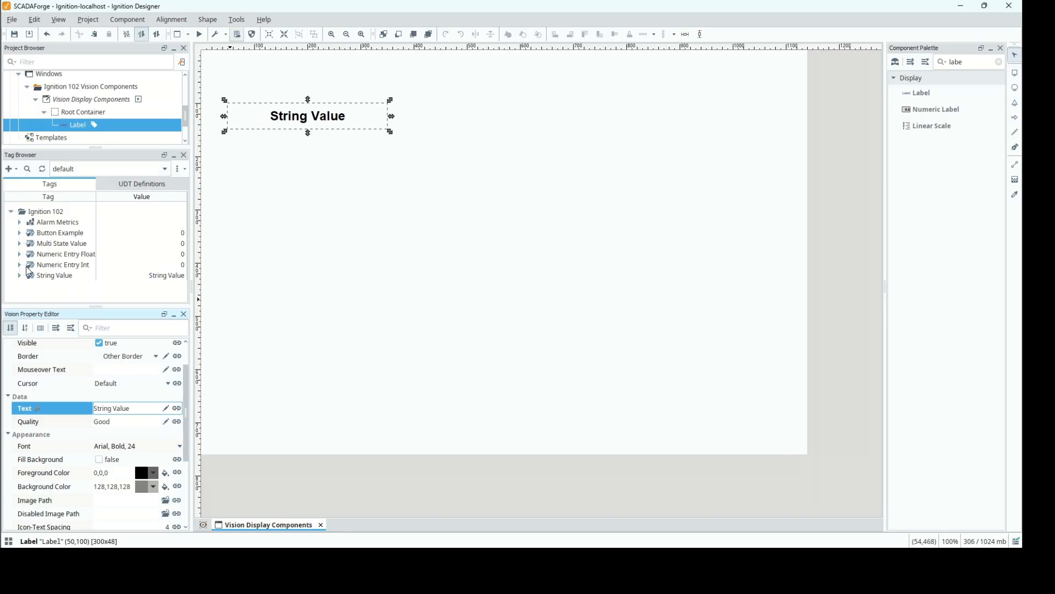
Write "Label Example" to the String Value tag, enabling Read/Write Mode, and reselect the tag in the Ignition 102 folder.
click(48, 269)
click(48, 275)
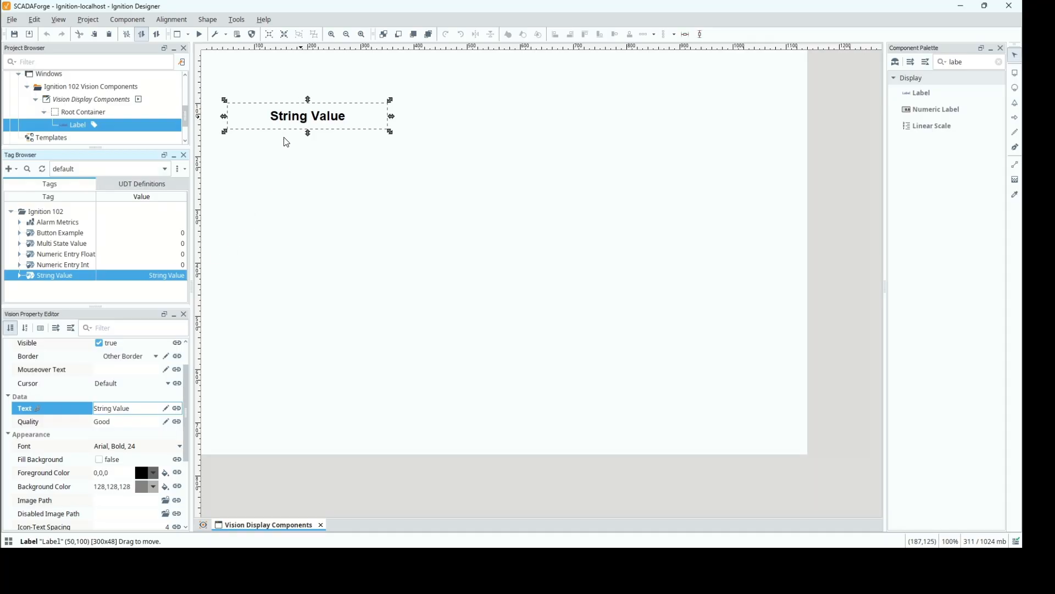
click(141, 276)
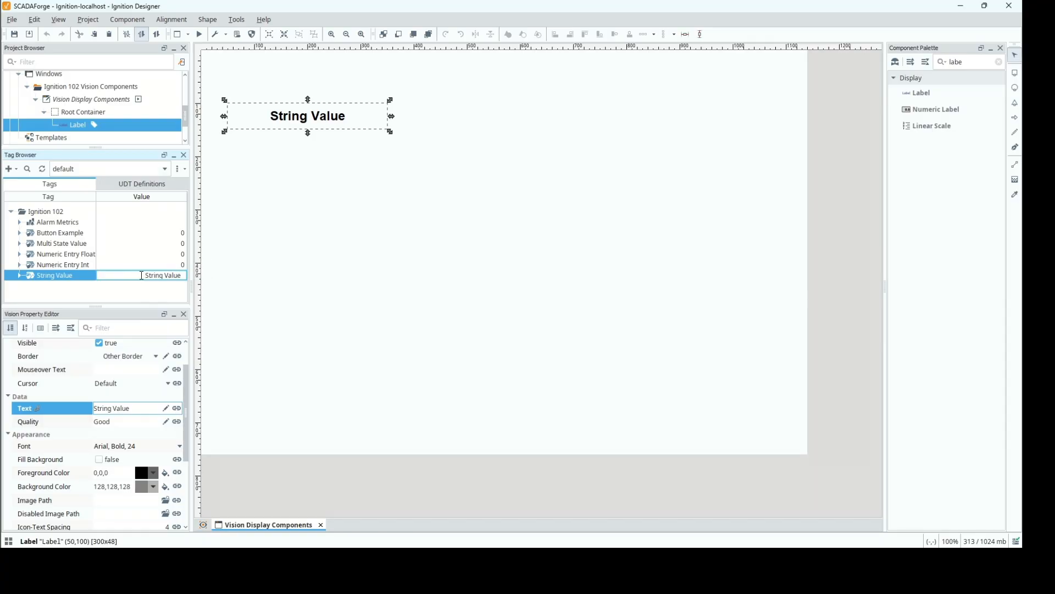
drag(142, 279, 188, 275)
text(Label Example)
key(Return)
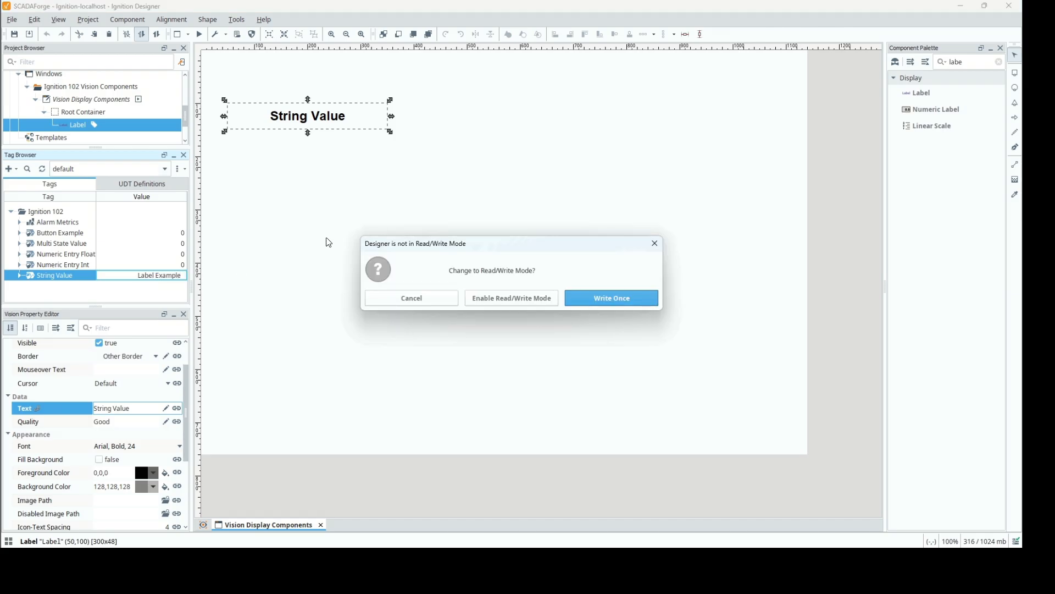
click(514, 299)
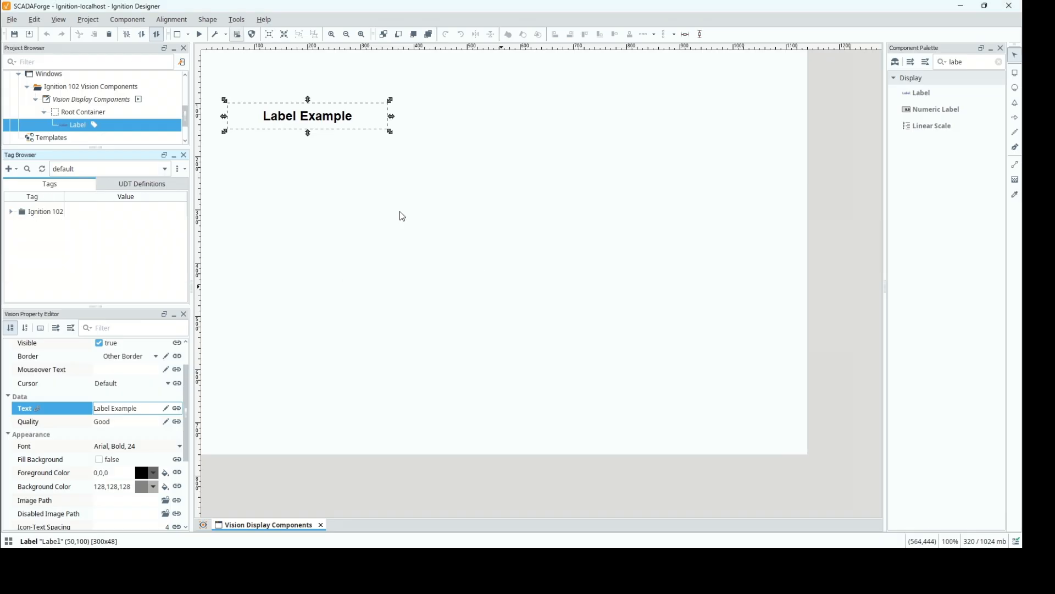
click(11, 212)
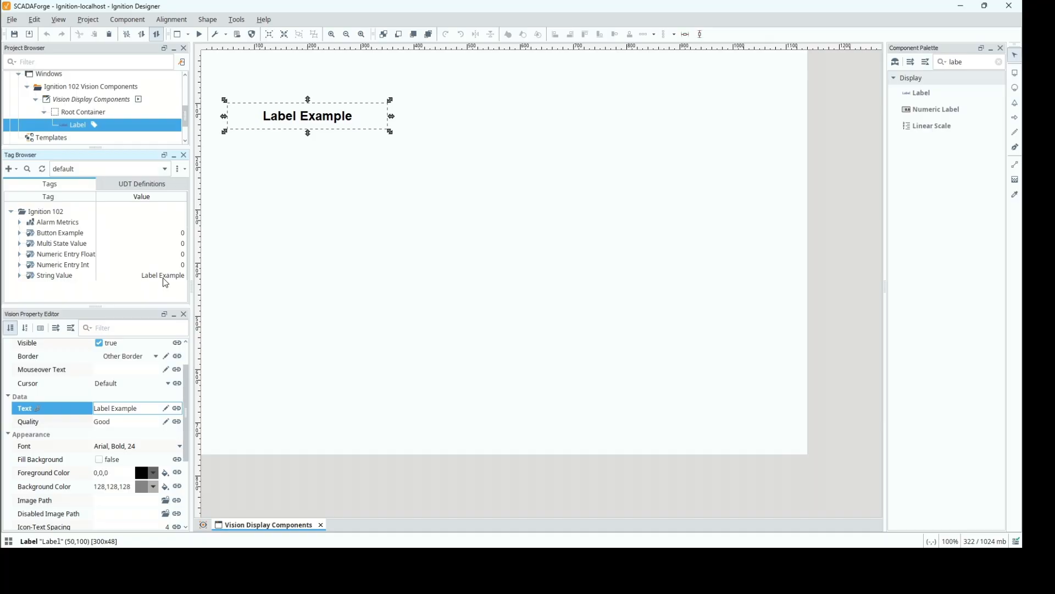
click(65, 275)
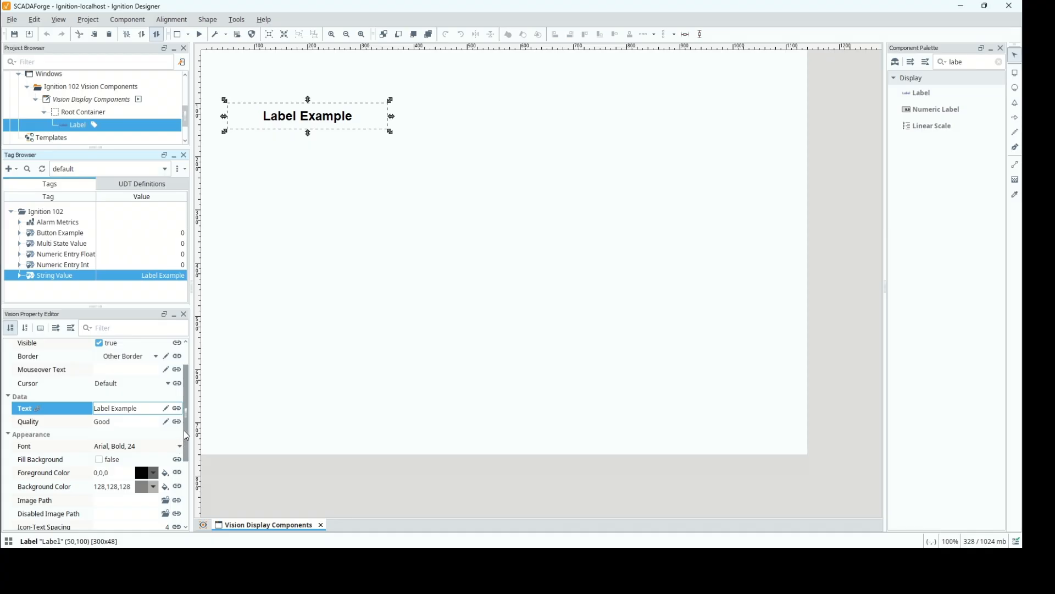
Add a Numeric Label component below the Label, at about (168,208) in the window.
drag(187, 435, 191, 398)
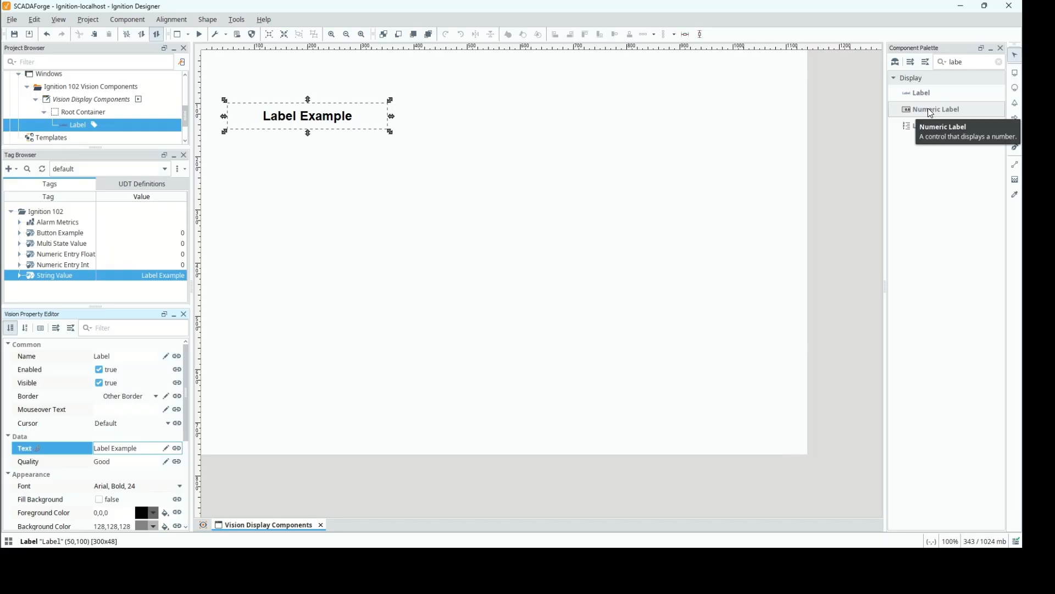
drag(930, 113, 347, 171)
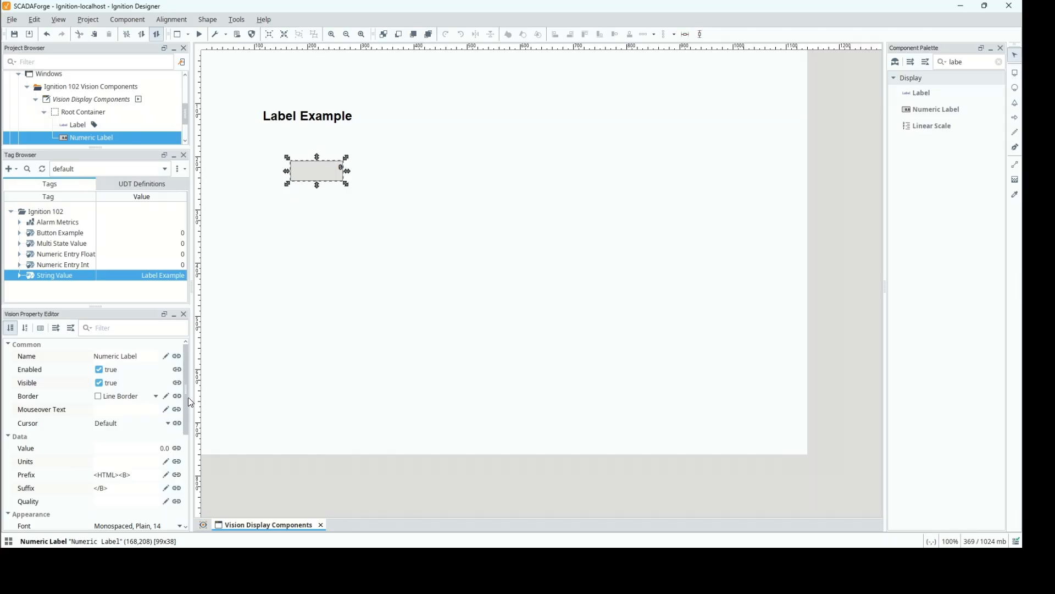
Set the Numeric Label's Units to " GPM", with a leading space before the text.
drag(185, 391, 190, 438)
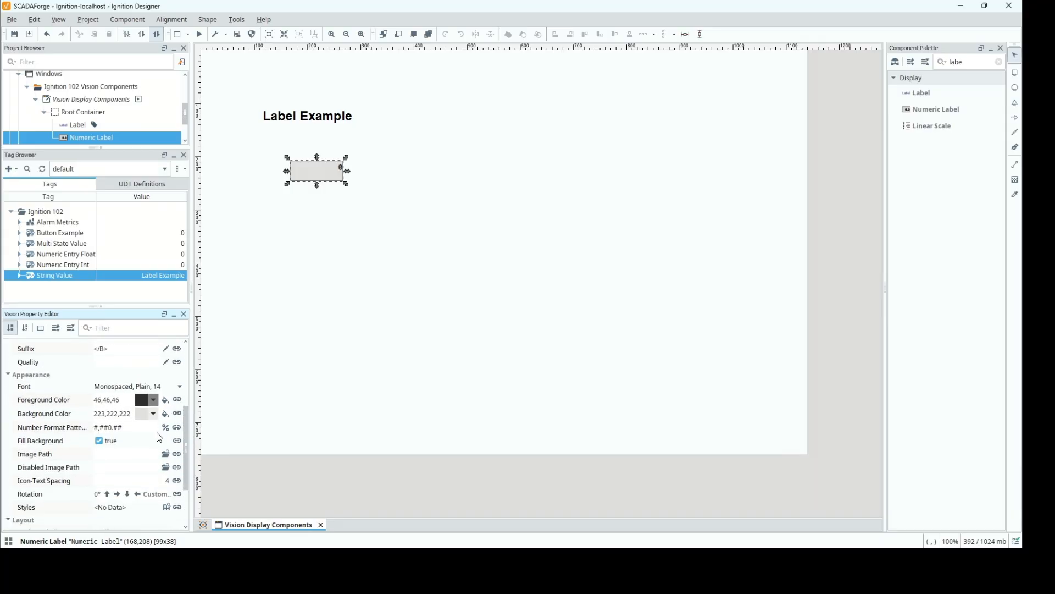
drag(186, 450, 189, 400)
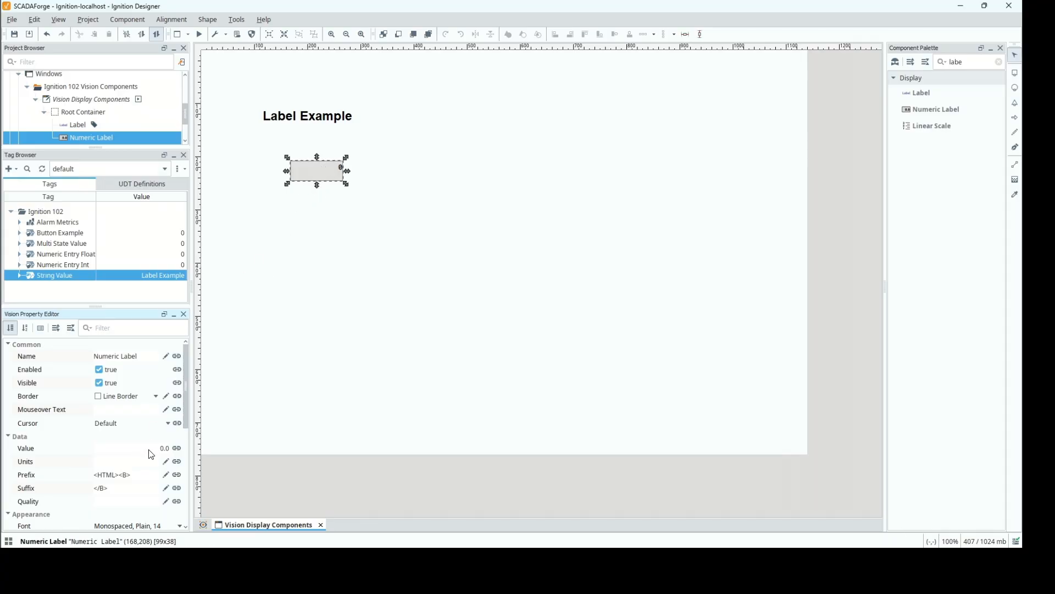
click(149, 463)
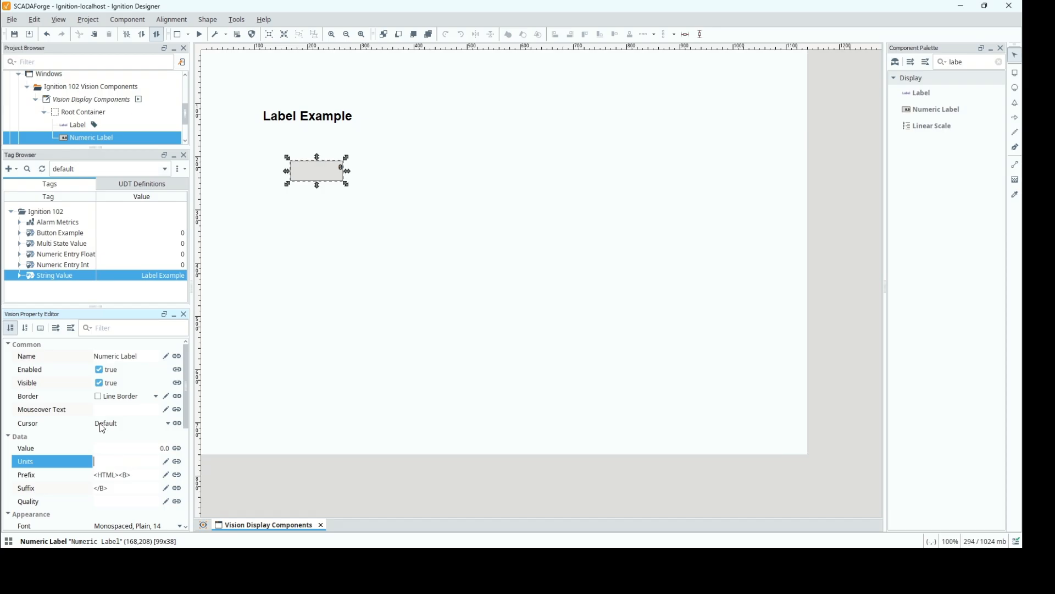
key(Return)
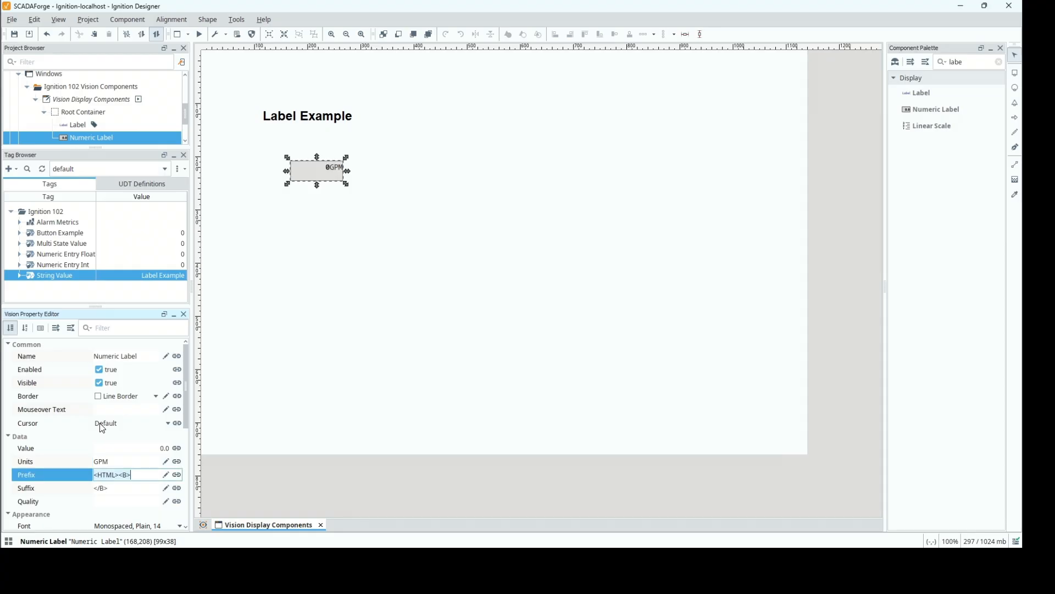
click(99, 464)
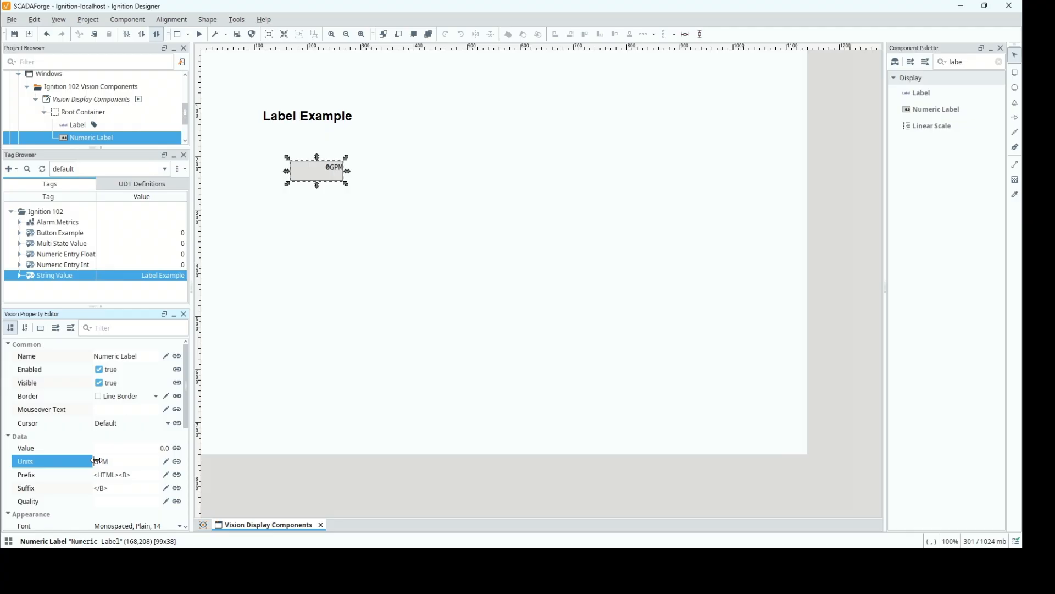
key(Return)
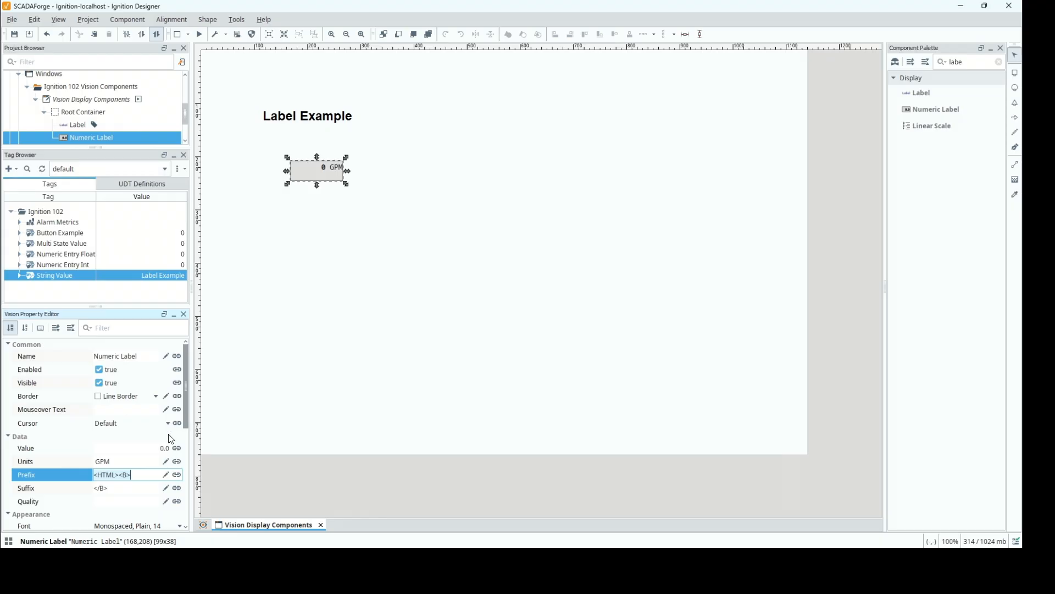
Set the Numeric Label's Value to 100.
click(154, 454)
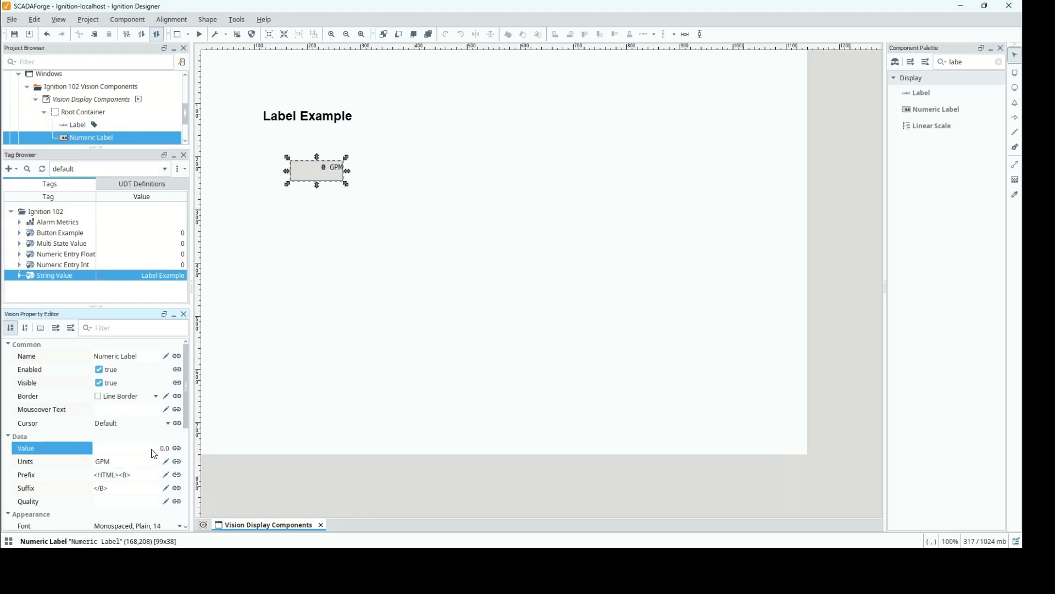
text(100)
key(Return)
Bind the Numeric Label's Value property to the tag [default]Ignition 102/Numeric Entry Float.
click(177, 448)
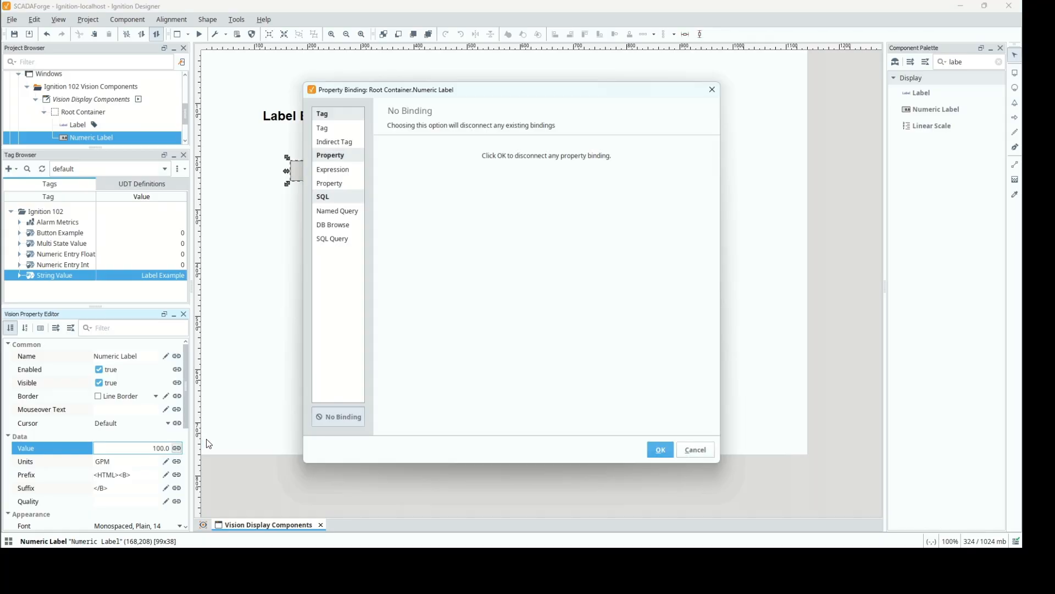
click(335, 130)
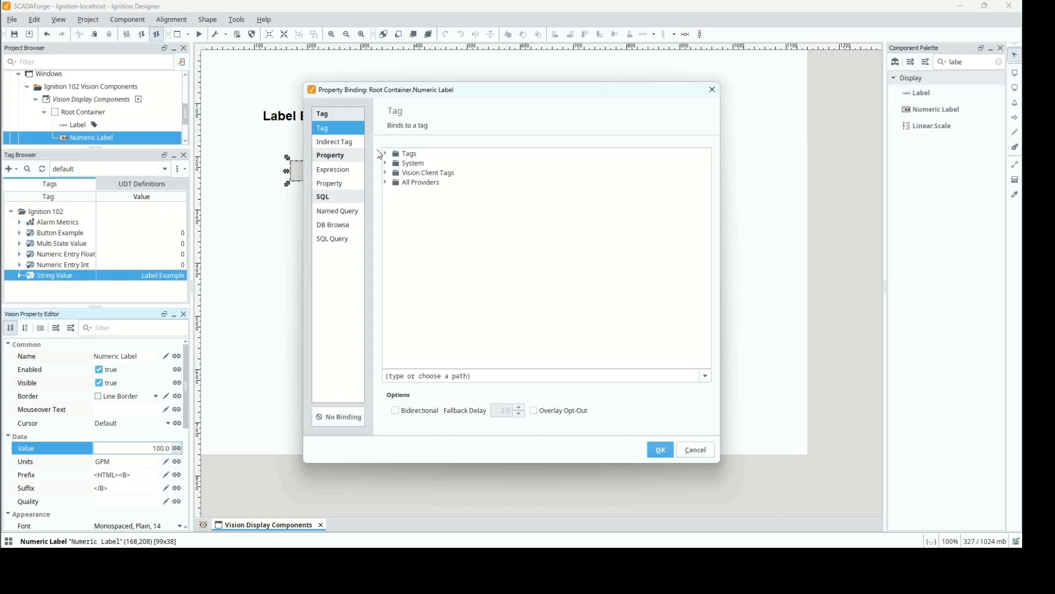
click(386, 155)
click(395, 173)
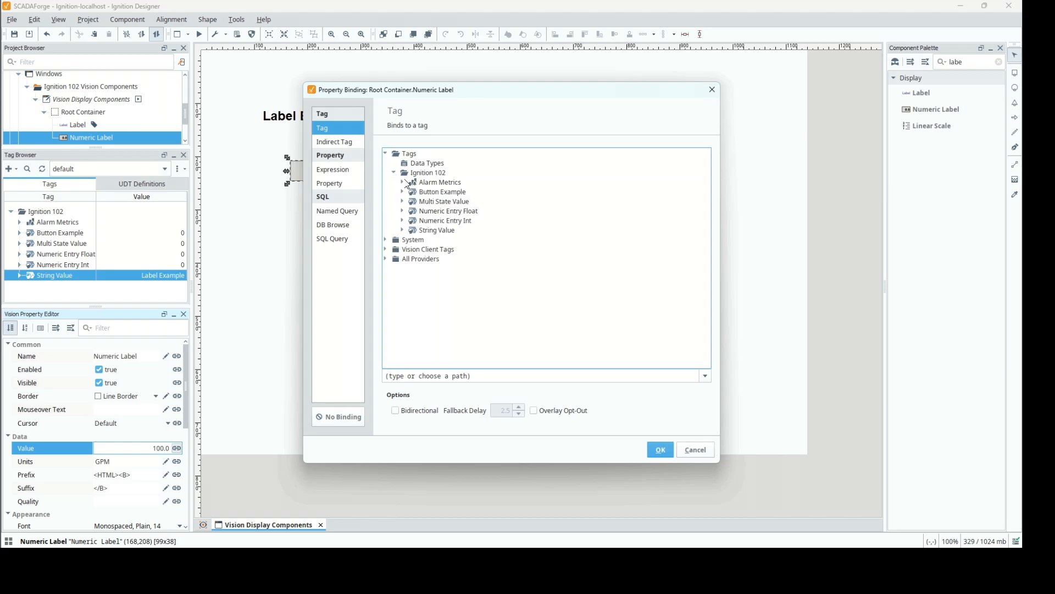
click(445, 212)
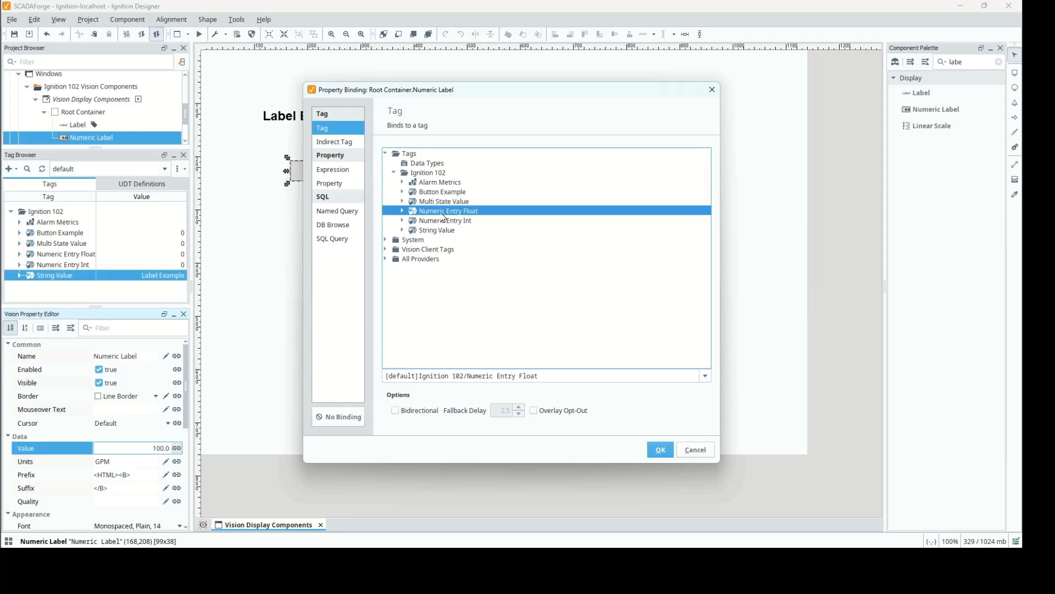
click(660, 449)
Write 195.6 to the Numeric Entry Float tag in the Ignition 102 folder.
double_click(145, 255)
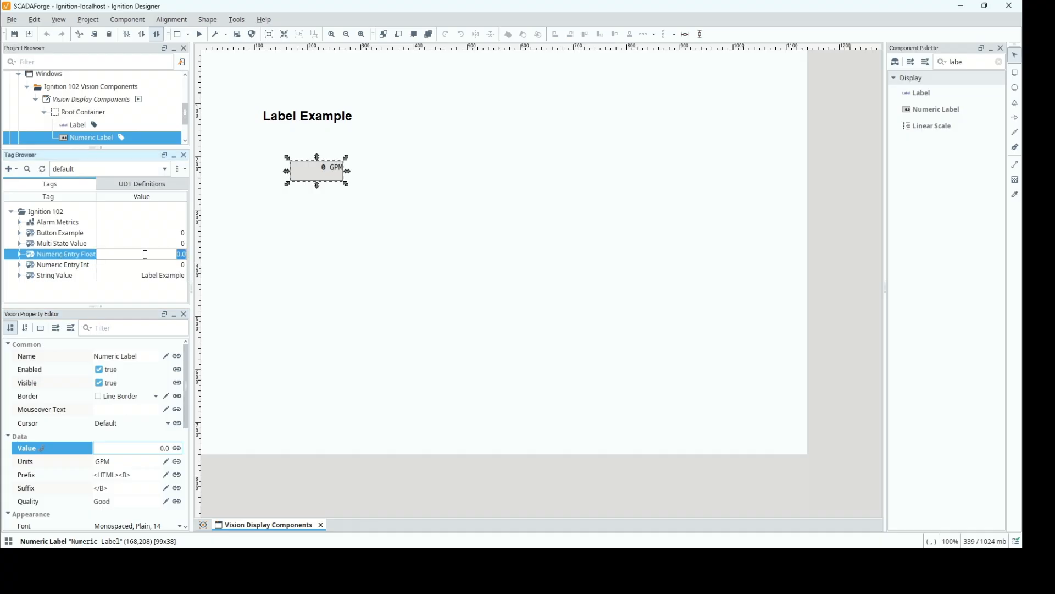
text(195.6)
key(Return)
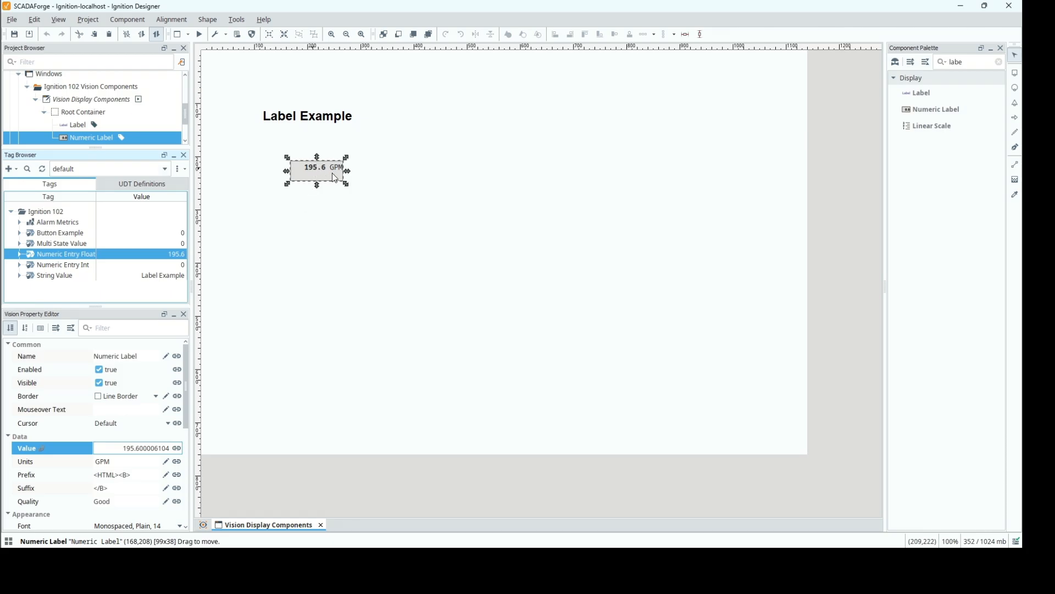
Rename the Label component as lbl_example.
click(77, 124)
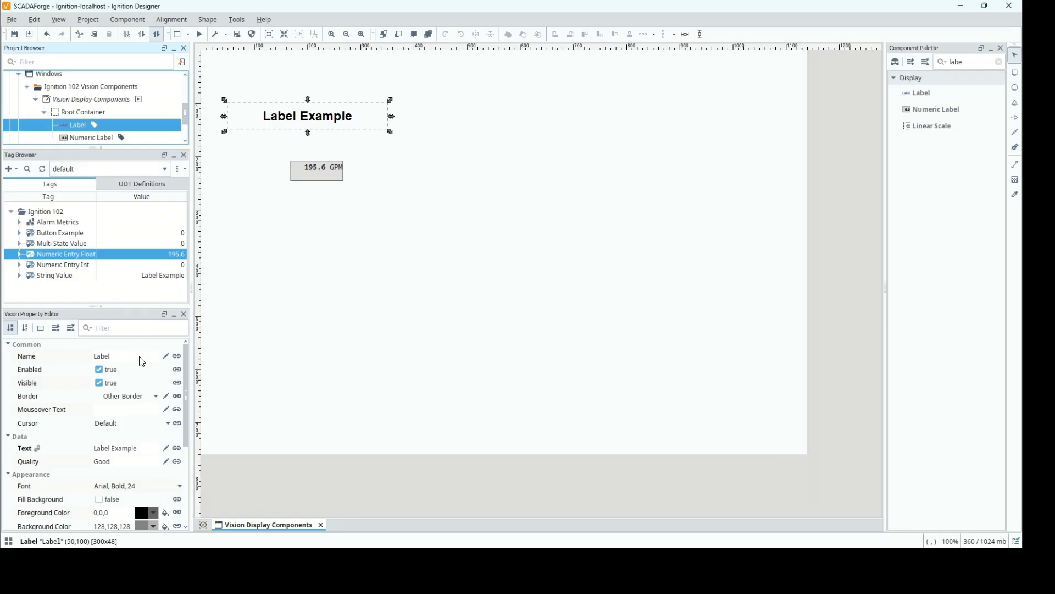
double_click(140, 357)
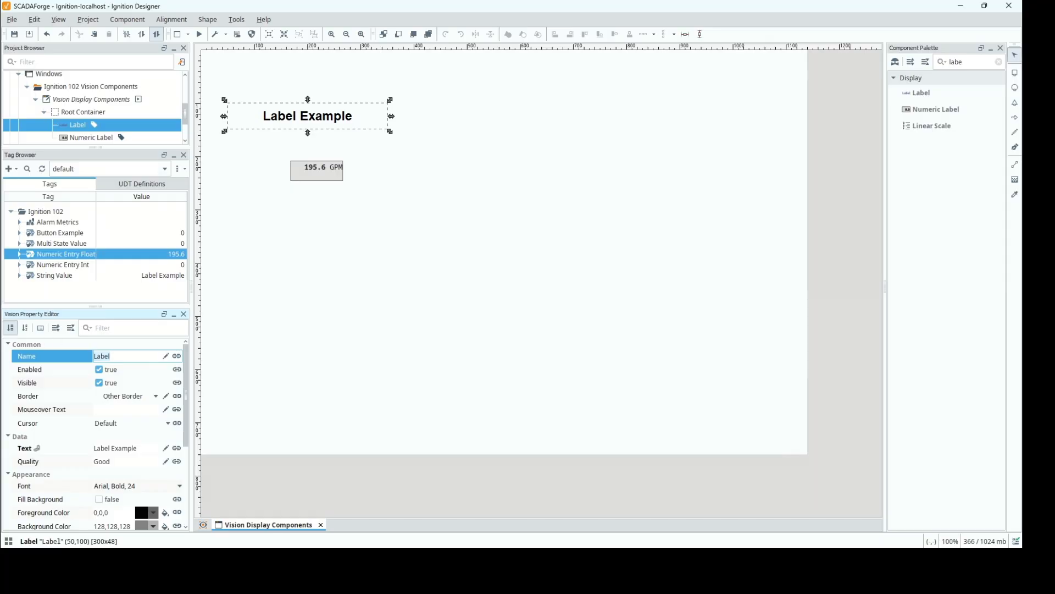
text(lbl_example)
key(Return)
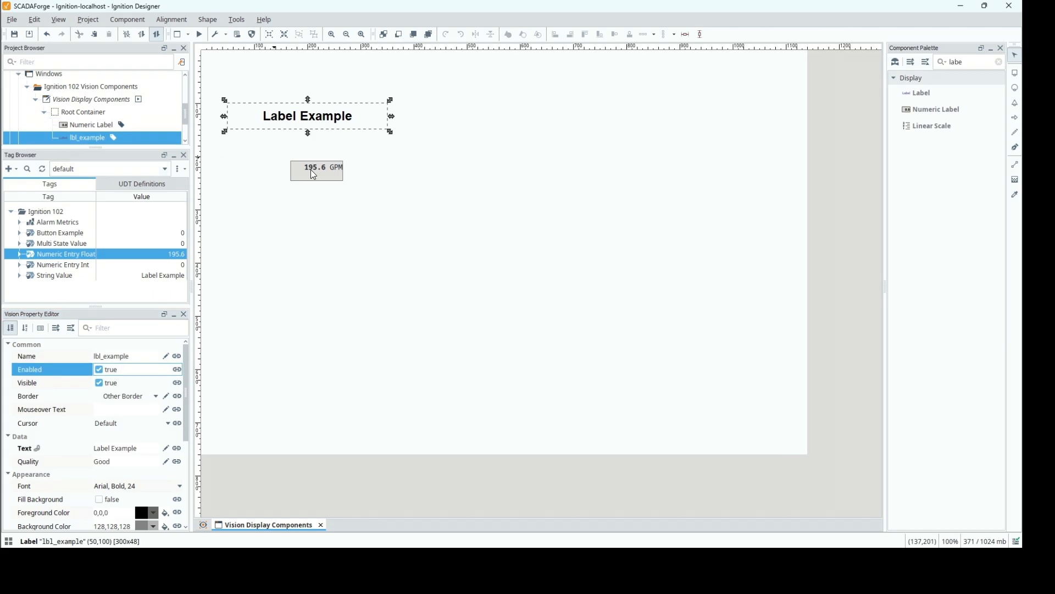
Rename the Numeric Label component as lbl_numeric, then enlarge the Project Browser and select lbl_example in it.
click(309, 175)
click(145, 359)
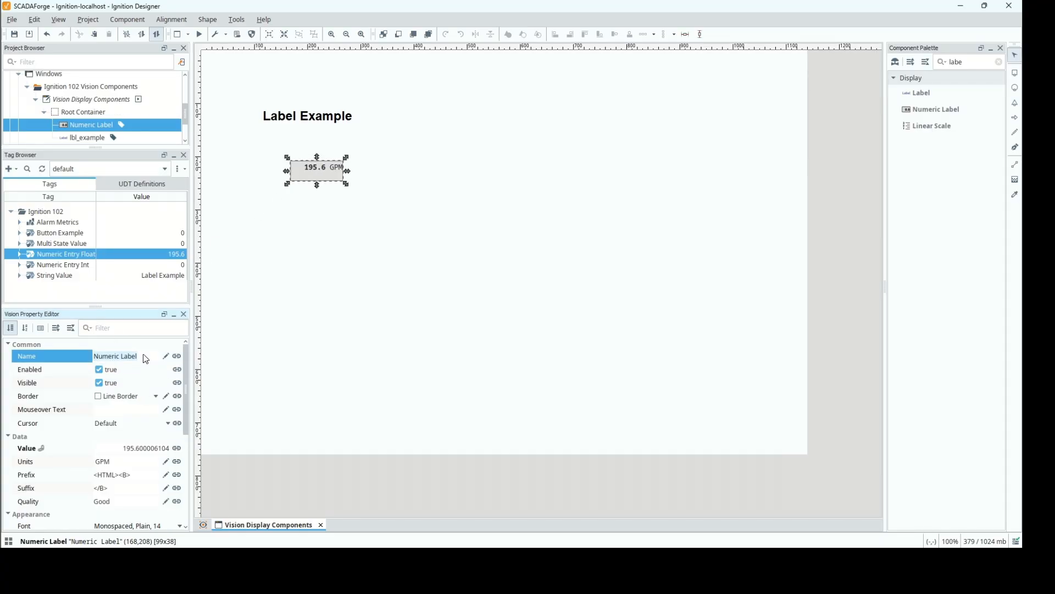
text(lbl_numeric)
key(Return)
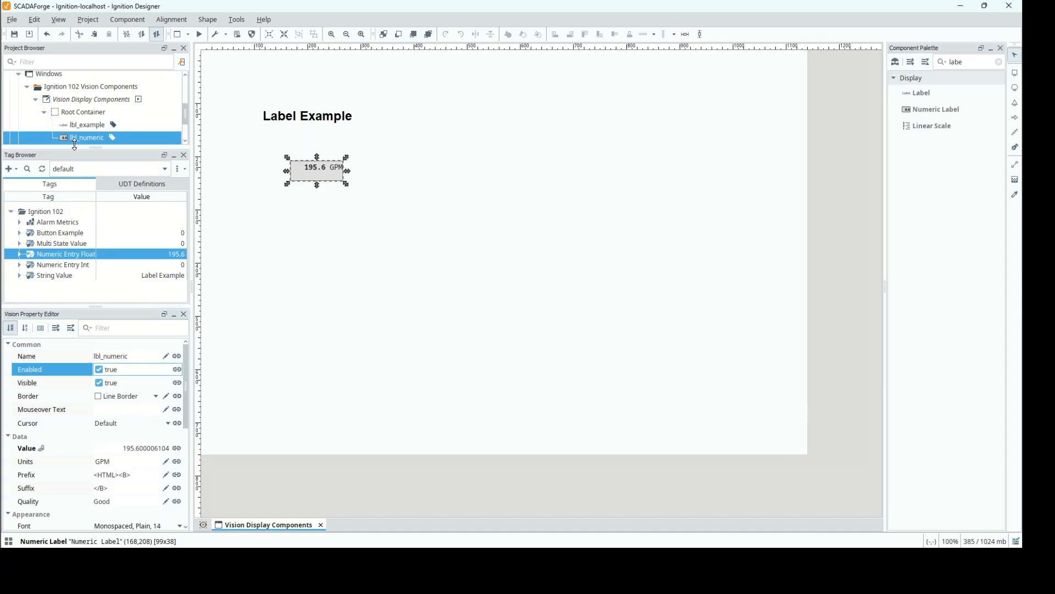
drag(92, 147, 91, 177)
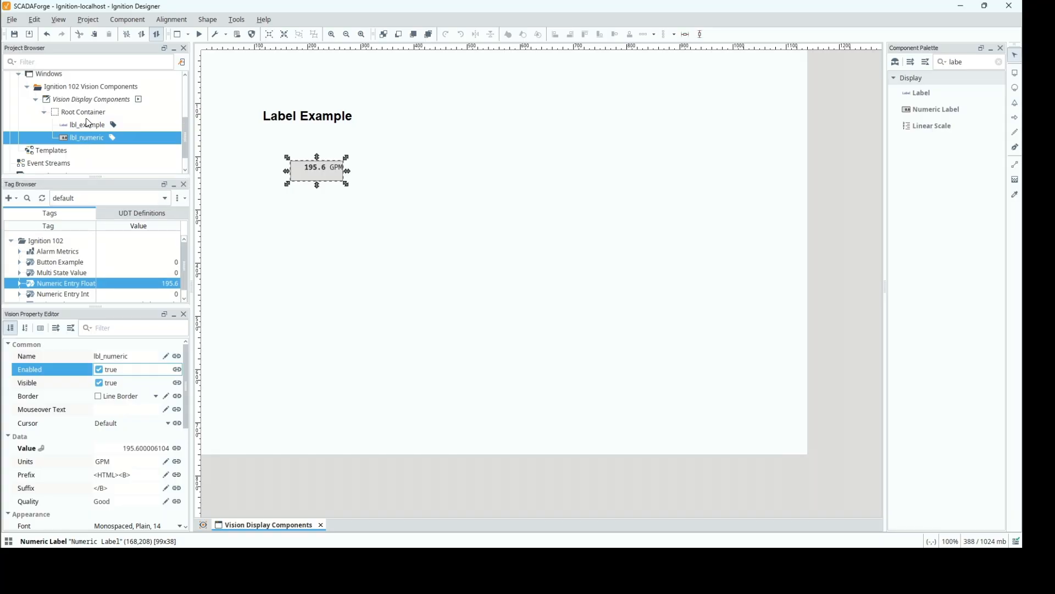
click(92, 124)
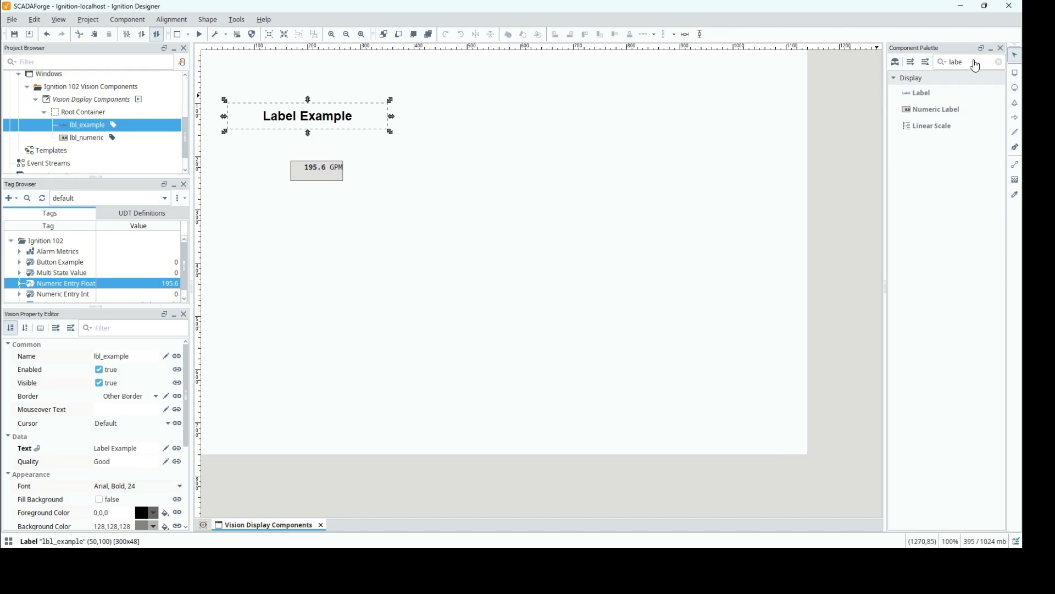
Clear the component filter and add a Text Field beside the Label, at about (428,117) in the window.
click(999, 62)
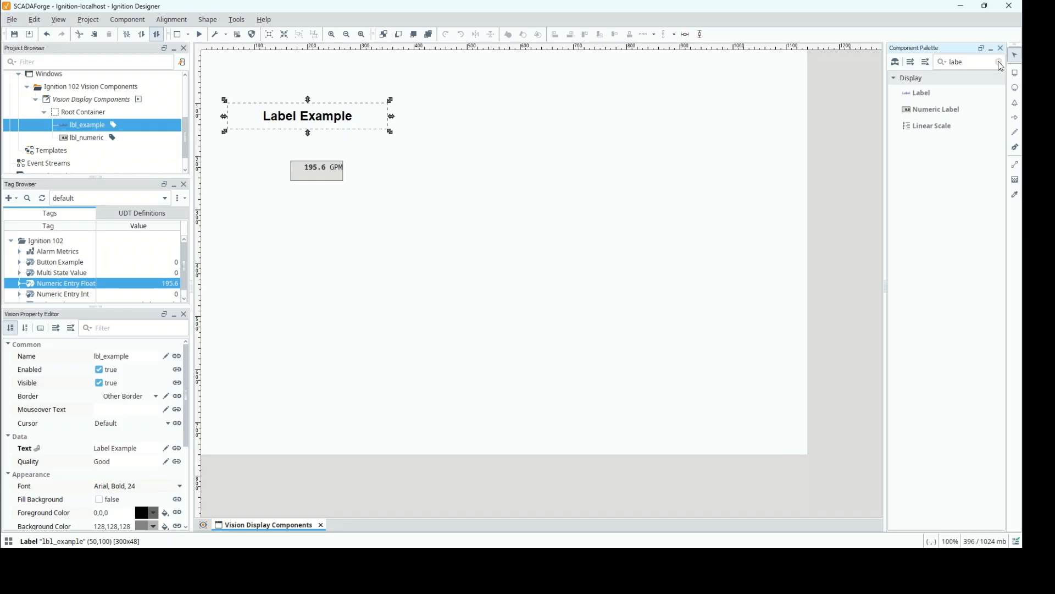
click(1000, 64)
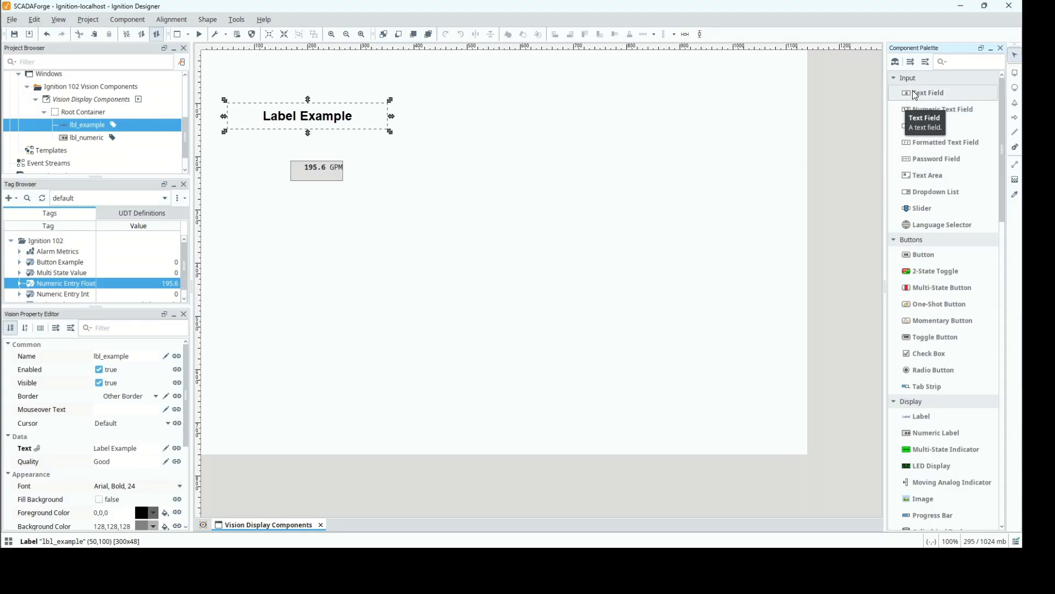
drag(877, 100, 469, 124)
click(465, 128)
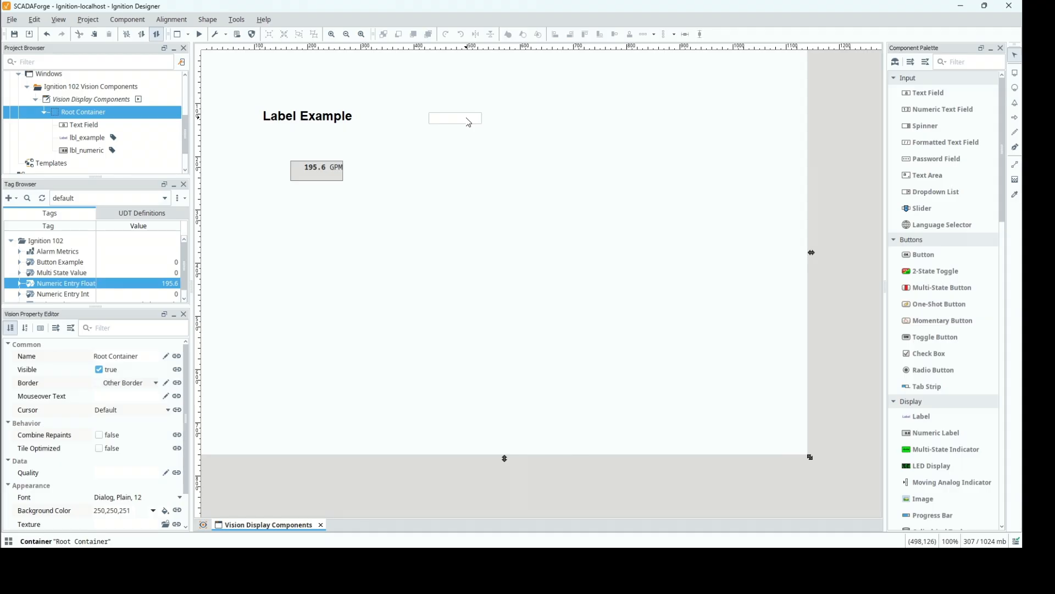
click(468, 122)
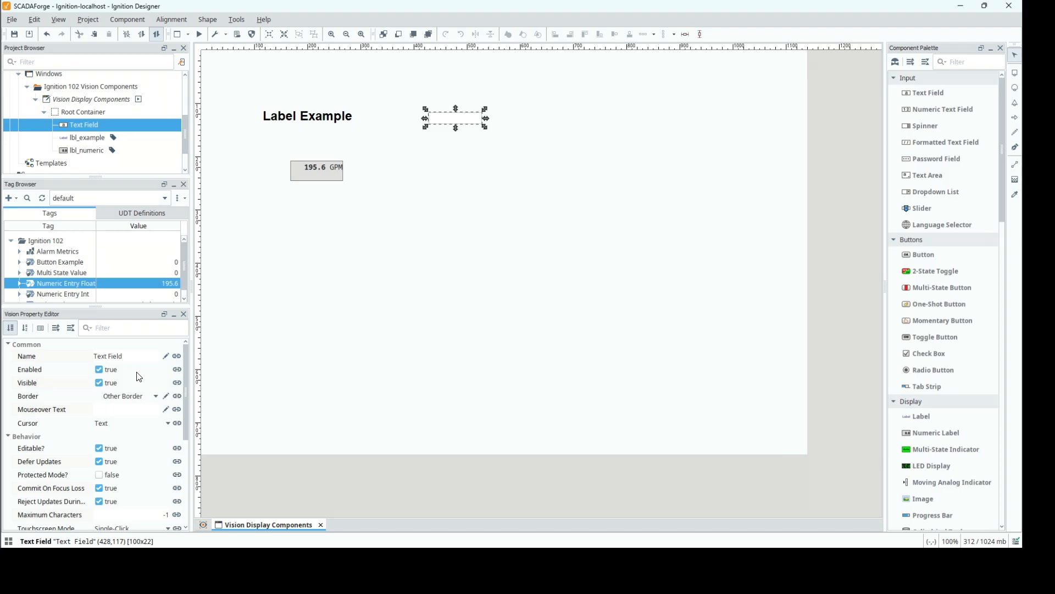
Rename the Text Field component as txt_textEntry.
click(129, 357)
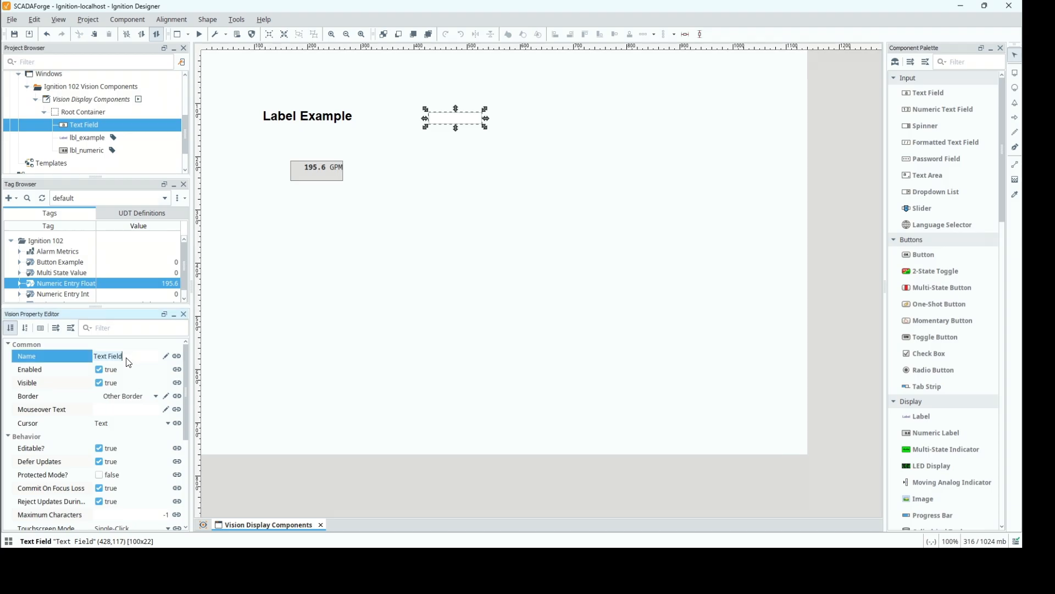
text(t)
text(xt_)
text(tes)
text(tEnt)
text(ry)
key(Return)
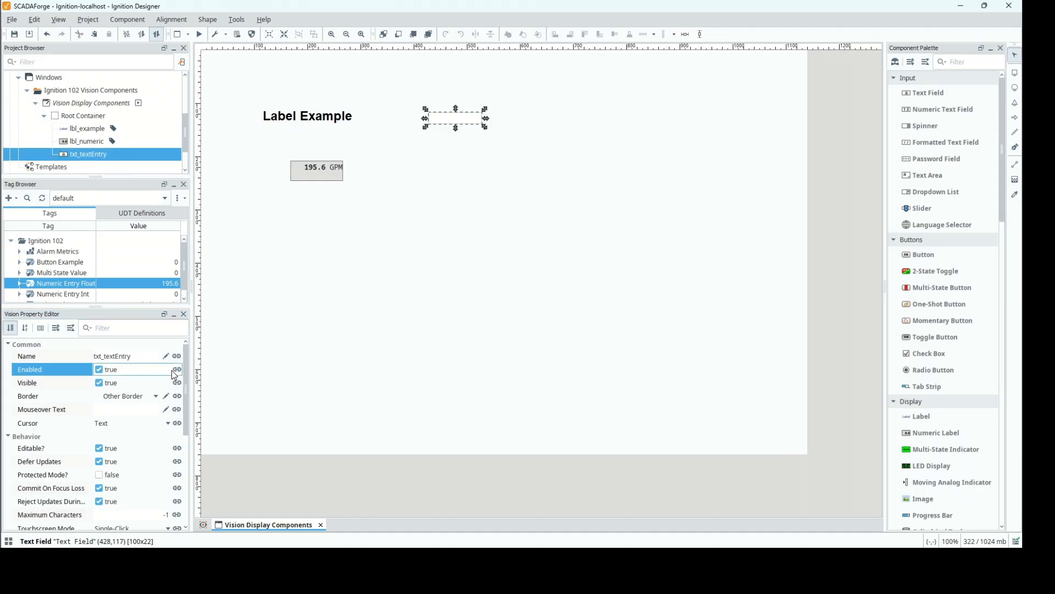
Examine the Text Field's behavior, data and appearance properties, including the available Touchscreen Mode options.
drag(186, 370, 189, 412)
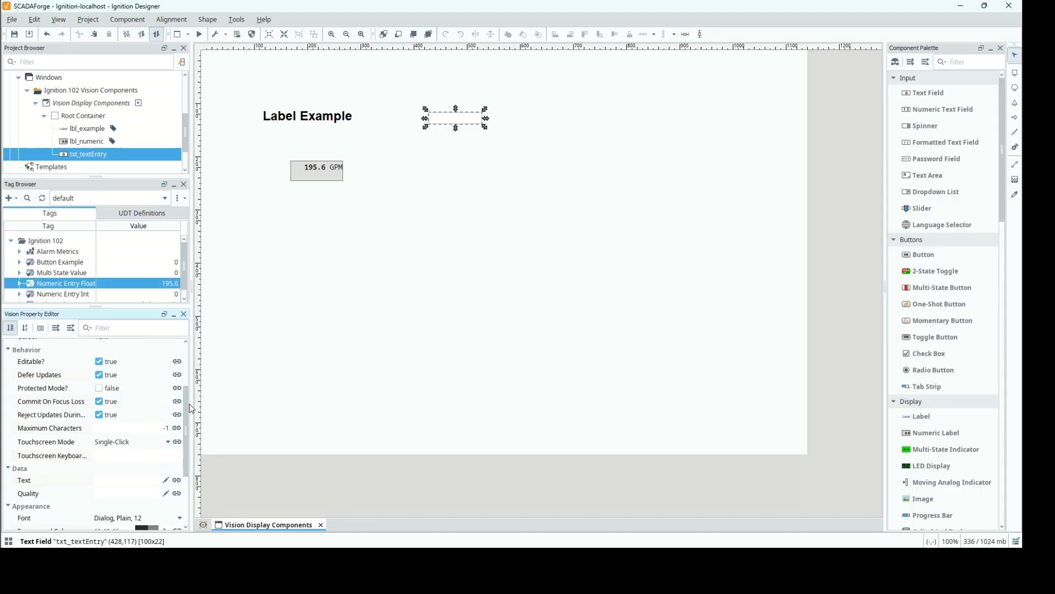
drag(186, 407, 188, 437)
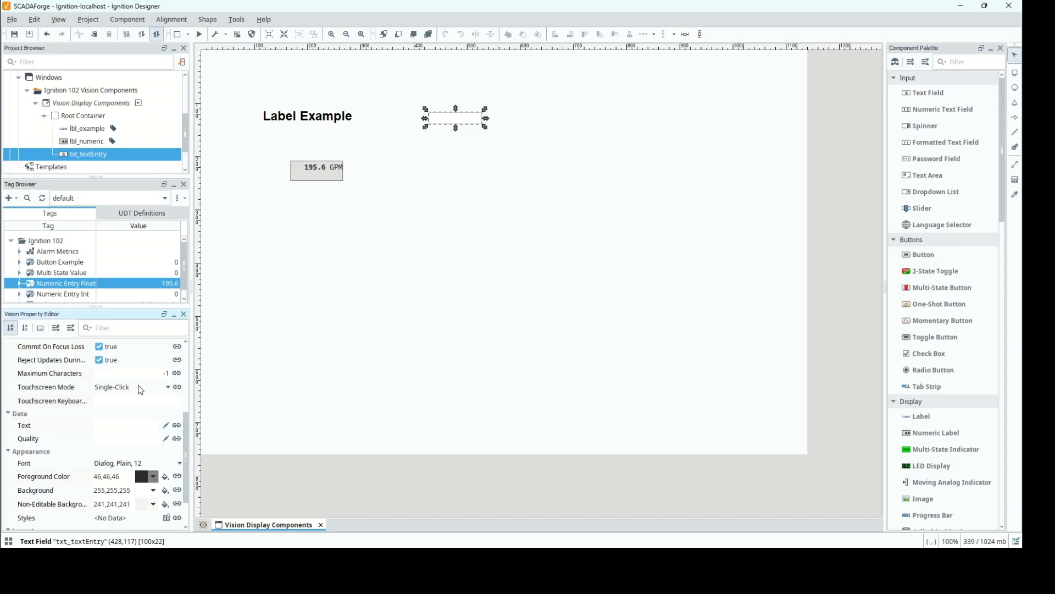
click(157, 388)
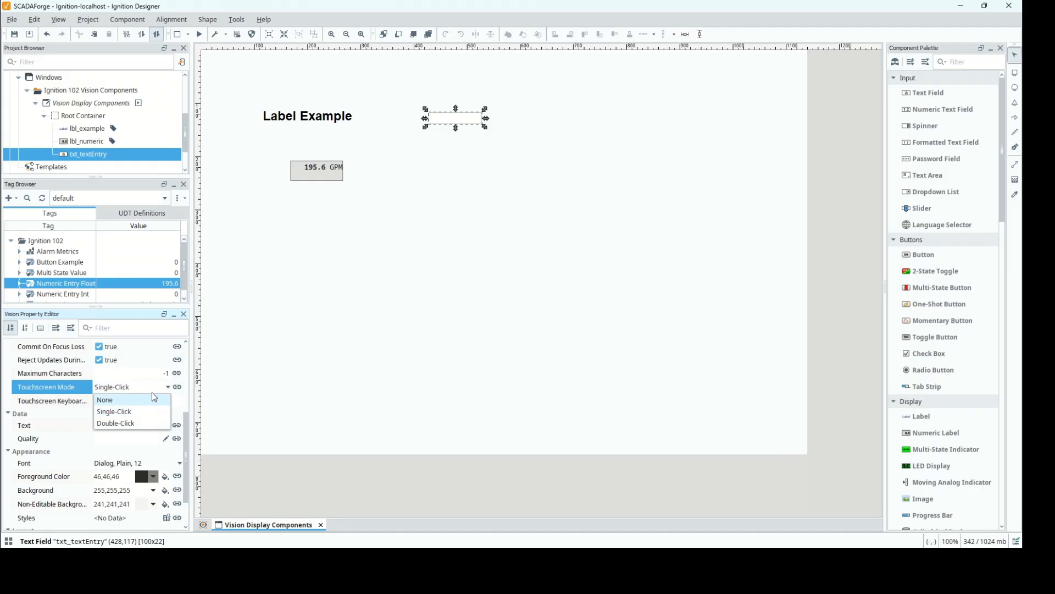
click(151, 387)
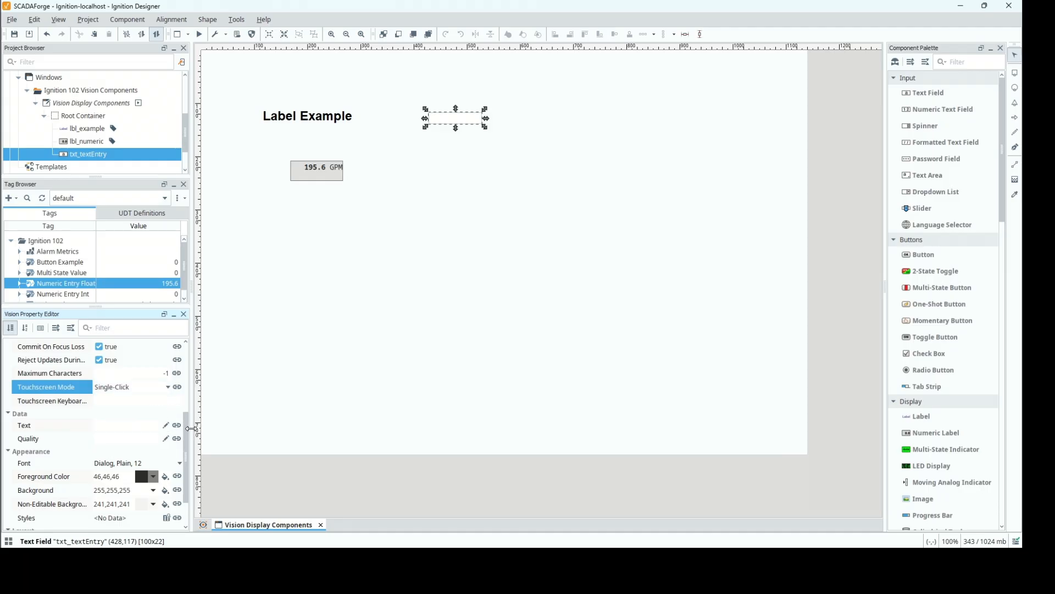
scroll(189, 427, down, 3)
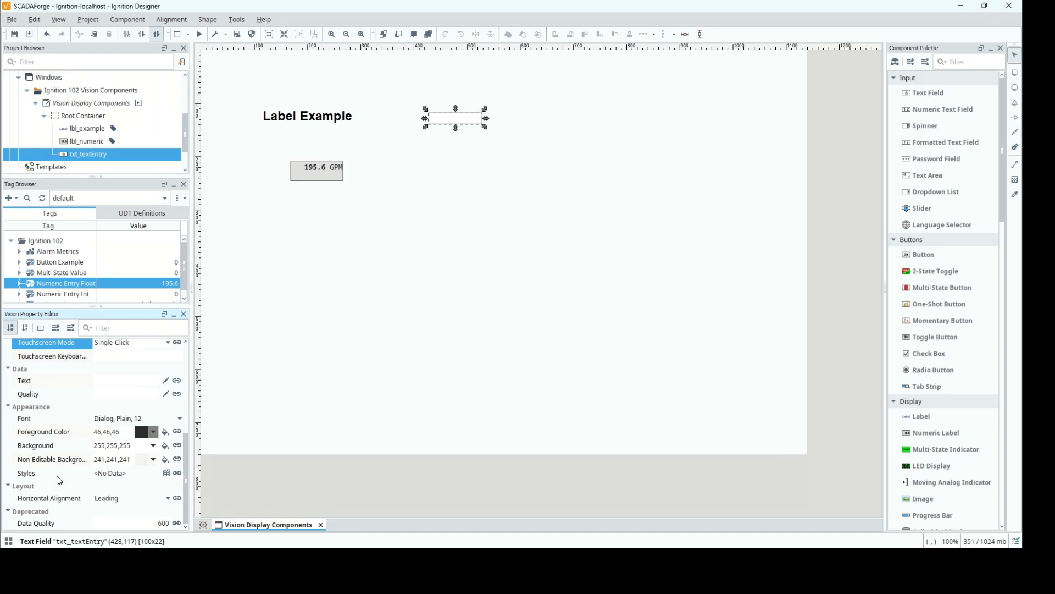
click(169, 420)
click(98, 363)
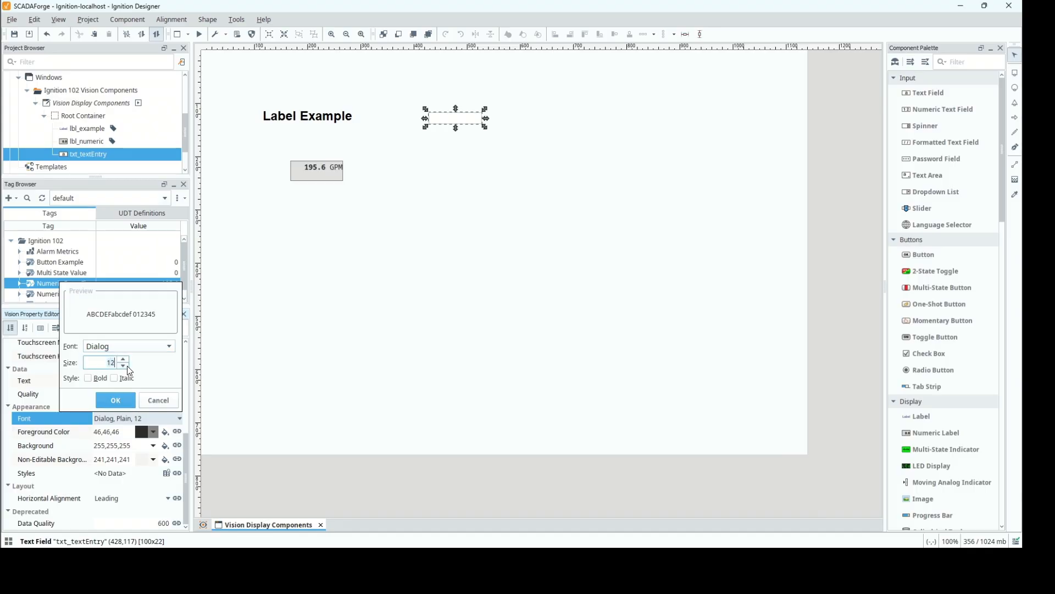
text(2)
click(113, 402)
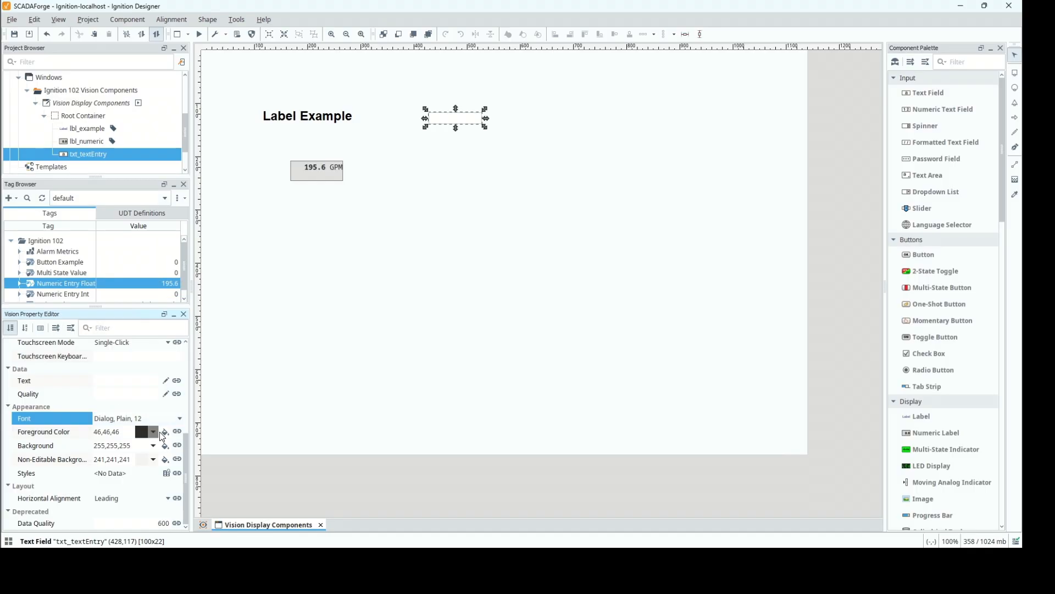
Set the font size of the txt_textEntry text field to 24.
click(168, 419)
click(124, 361)
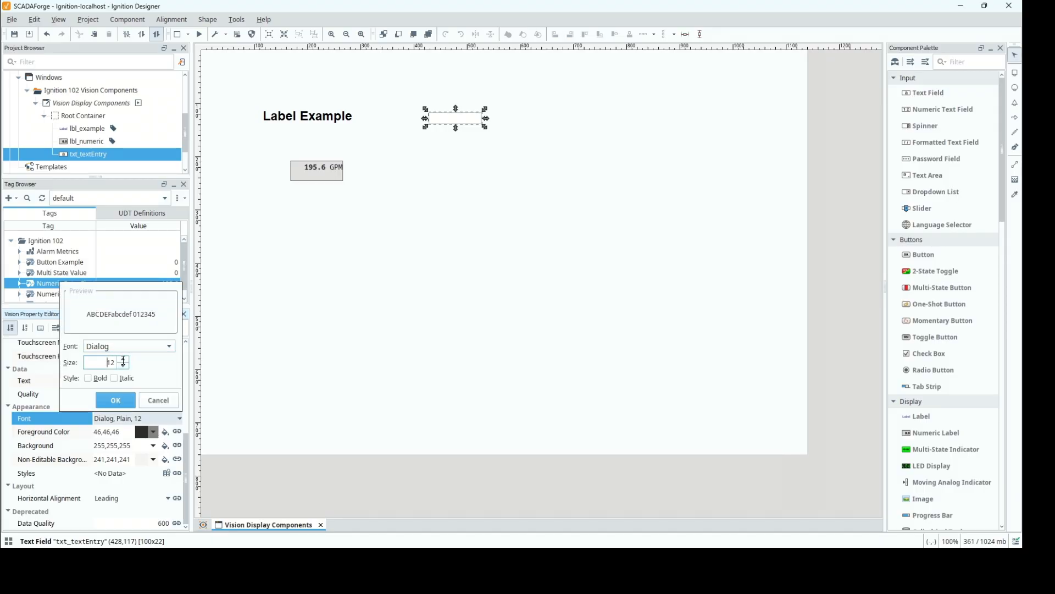
drag(123, 361, 149, 366)
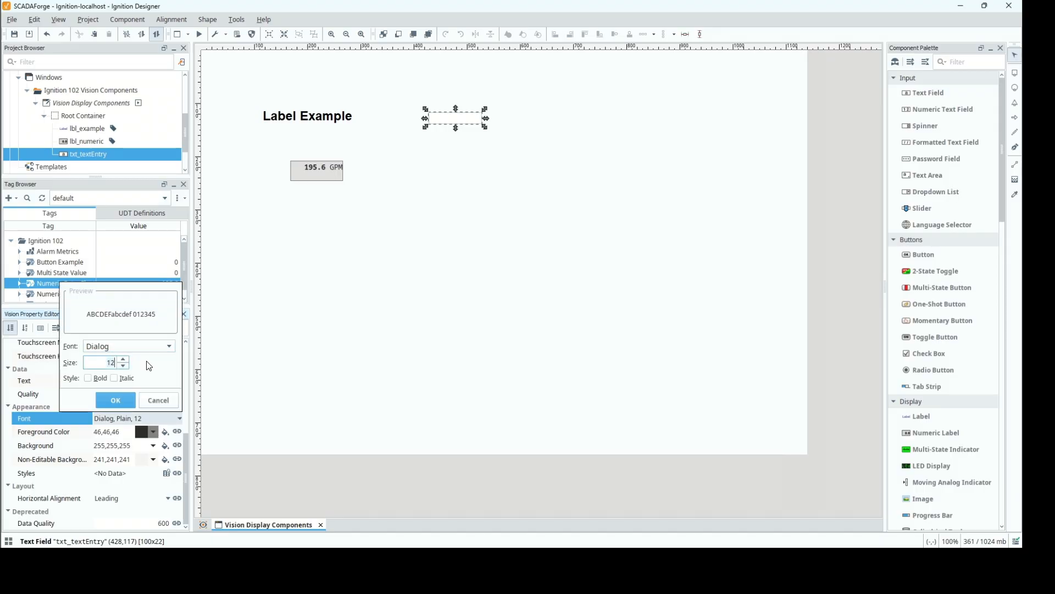
click(116, 403)
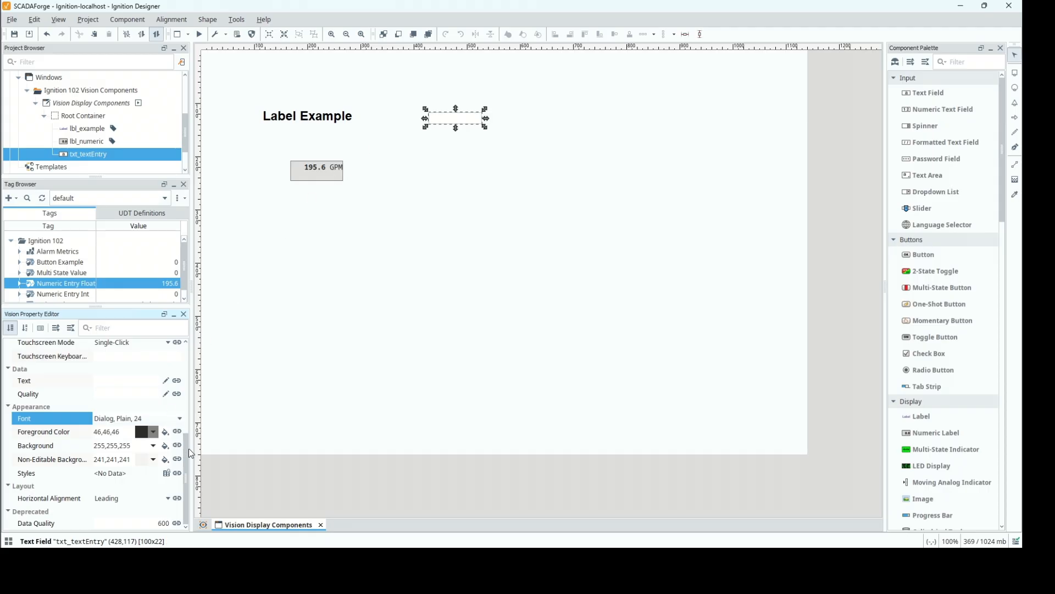
Bind the text field's Text property to the tag [default]Ignition 102/String Value with the Bidirectional option enabled.
scroll(186, 434, up, 3)
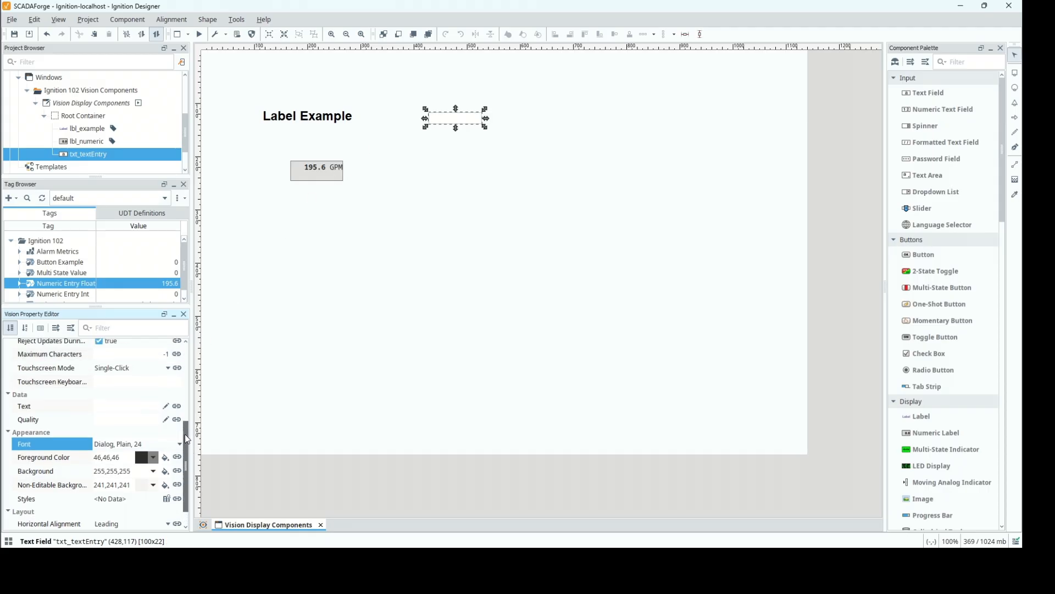
drag(185, 426, 185, 424)
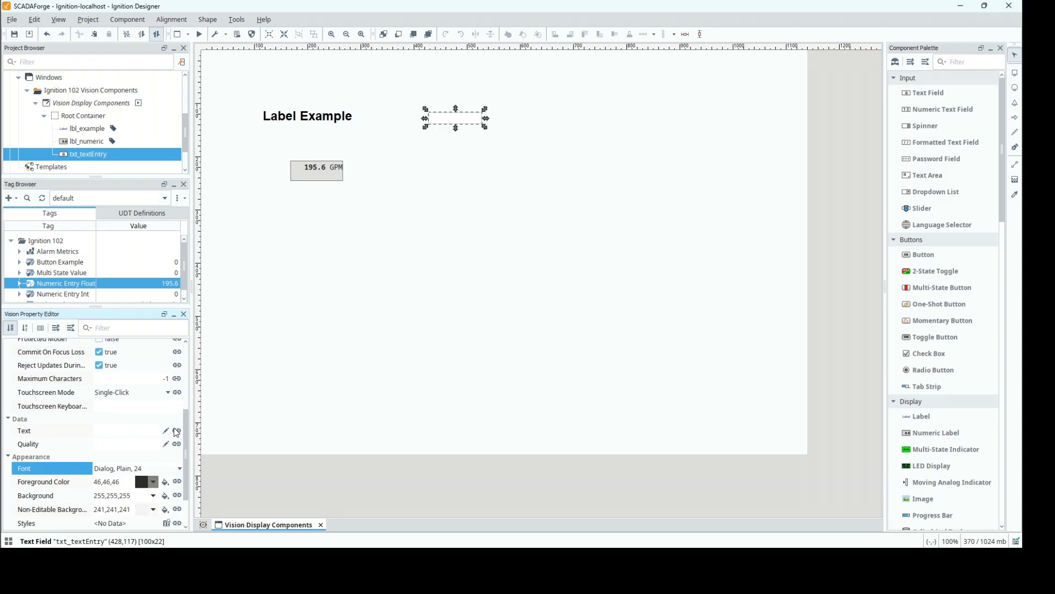
click(176, 432)
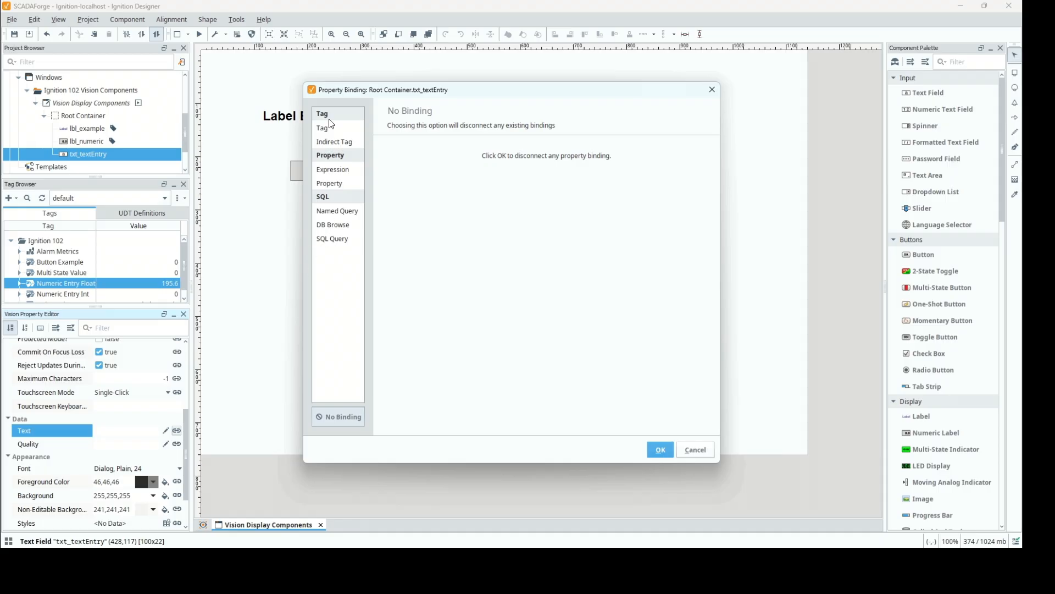
click(331, 127)
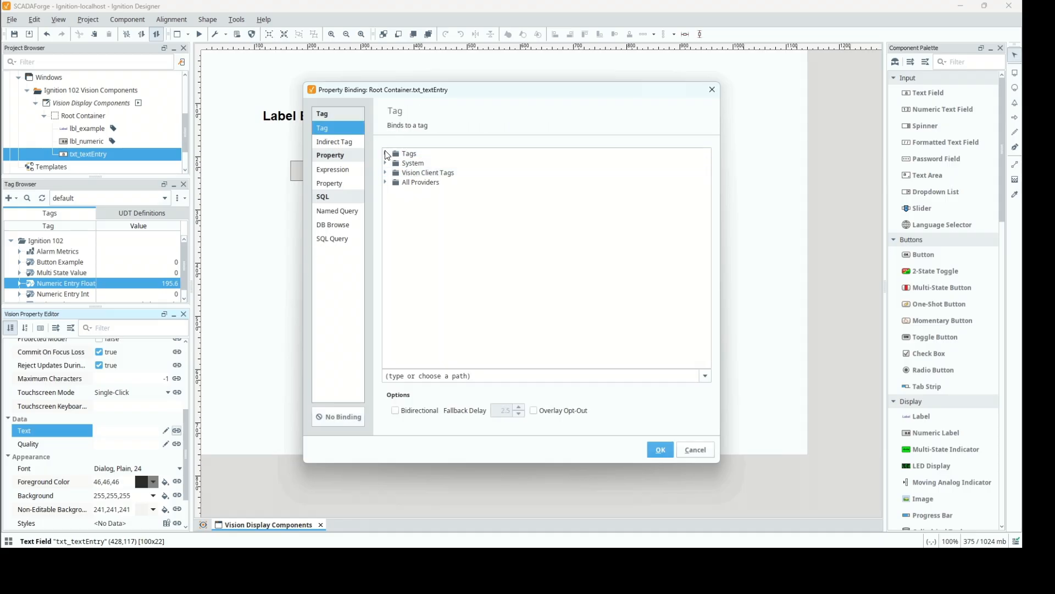
click(386, 154)
click(395, 173)
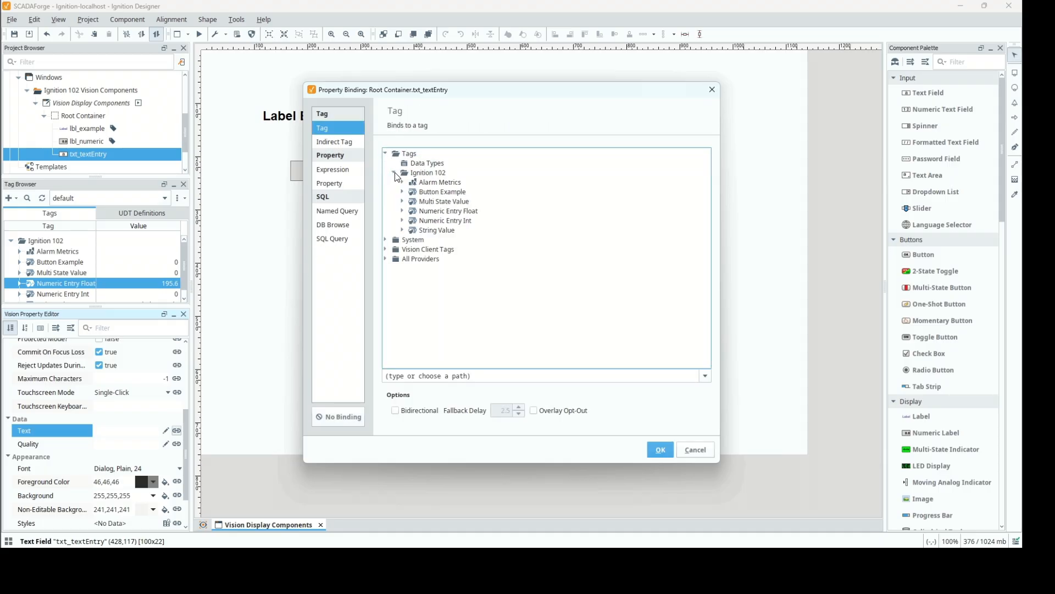
click(434, 230)
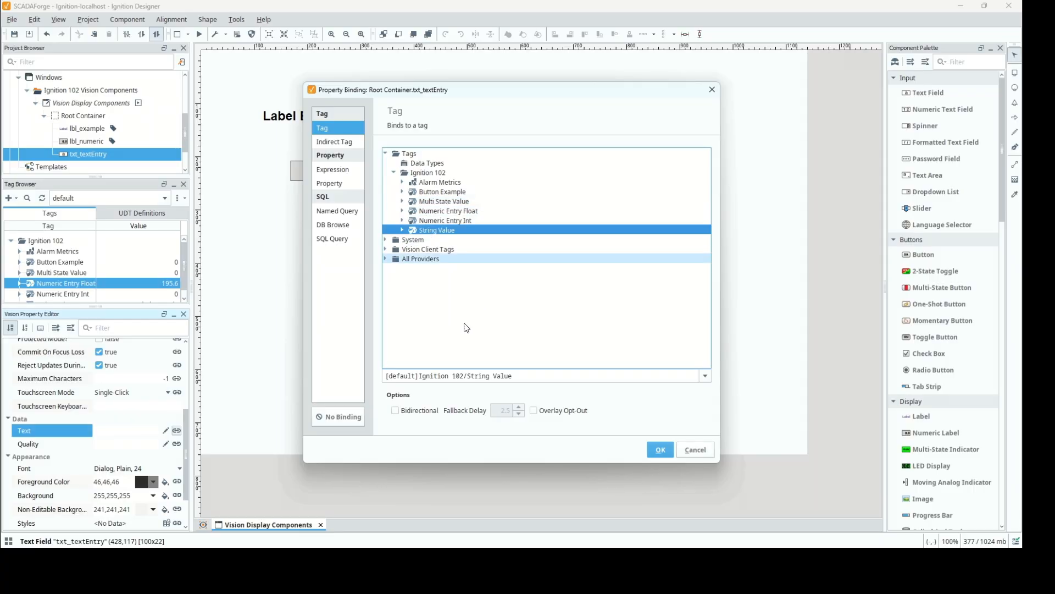
click(413, 411)
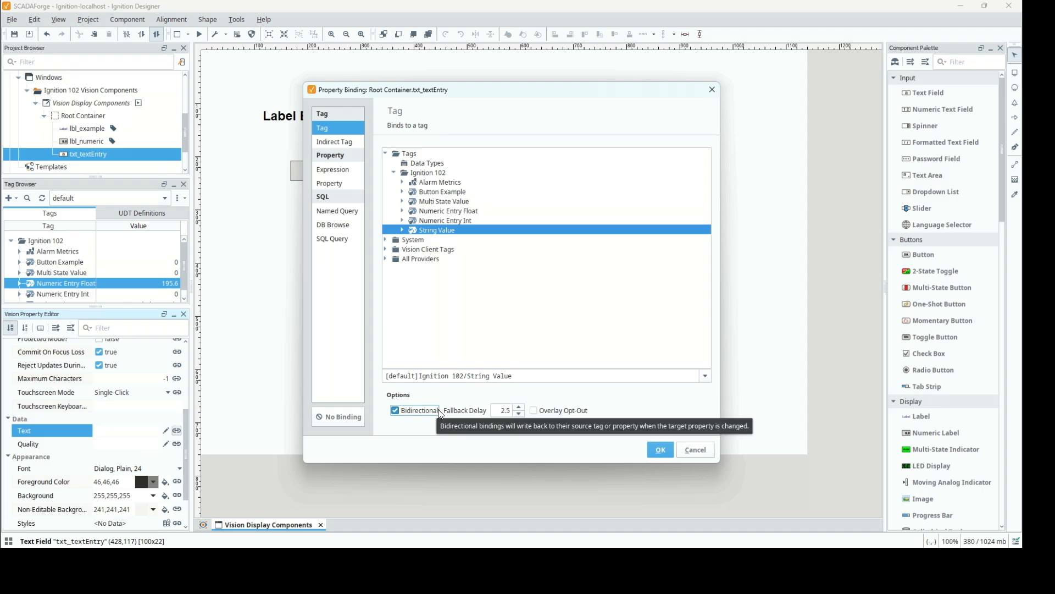
click(656, 449)
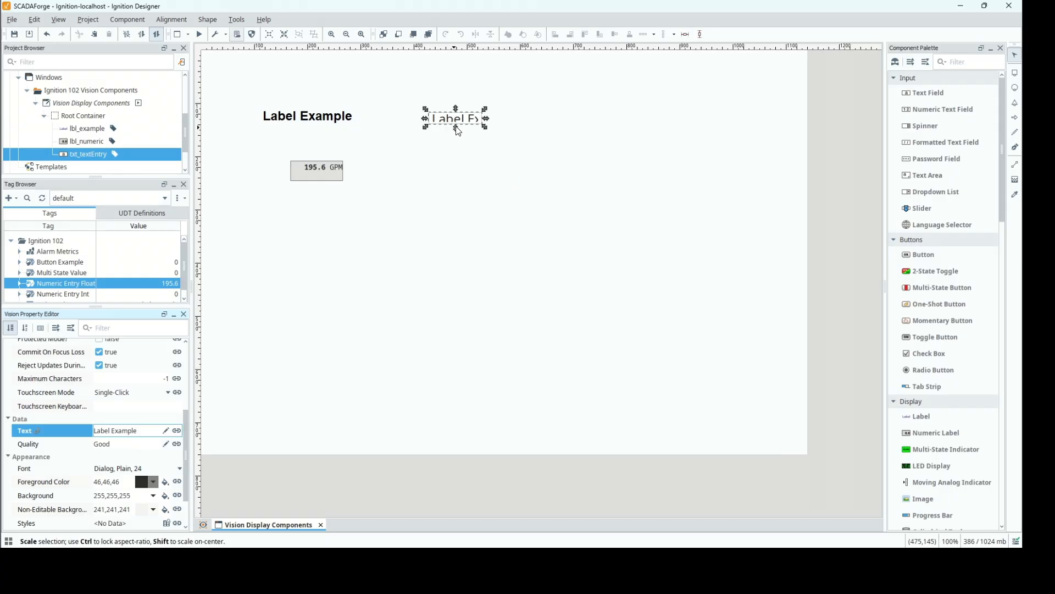
Enlarge the txt_textEntry text field to about 239 x 45.
drag(456, 129, 456, 145)
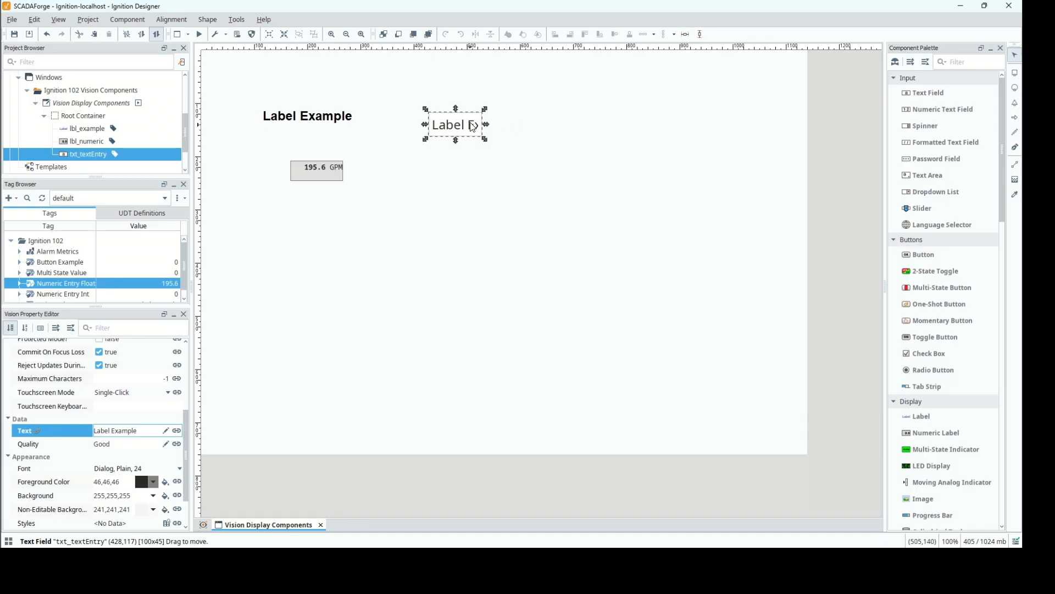
drag(551, 130, 560, 130)
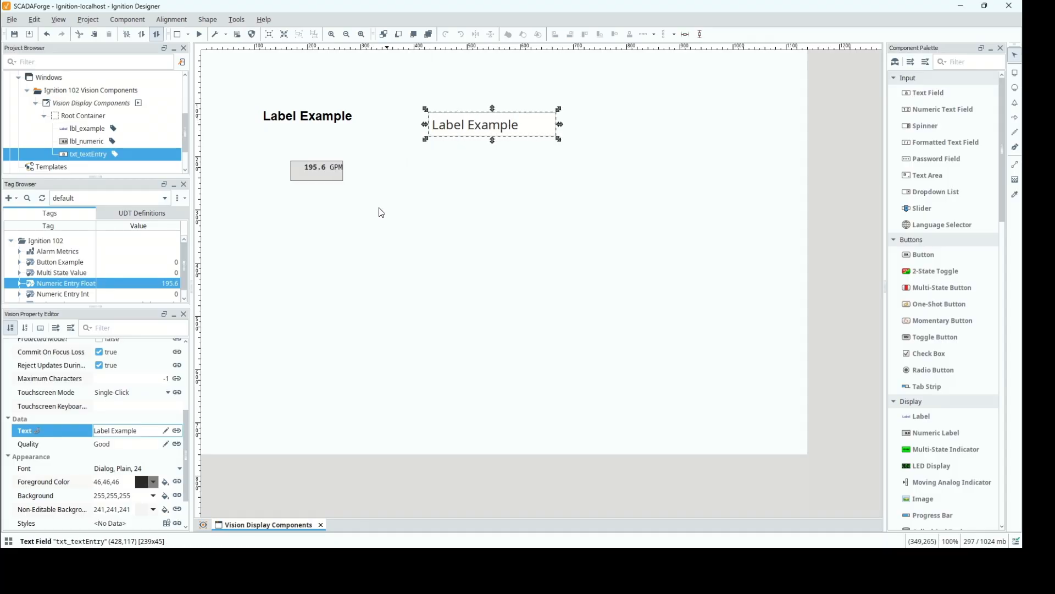
In preview mode, enter "Text Entered!" in the text field and check the String Value tag before returning to design mode.
click(200, 35)
click(522, 127)
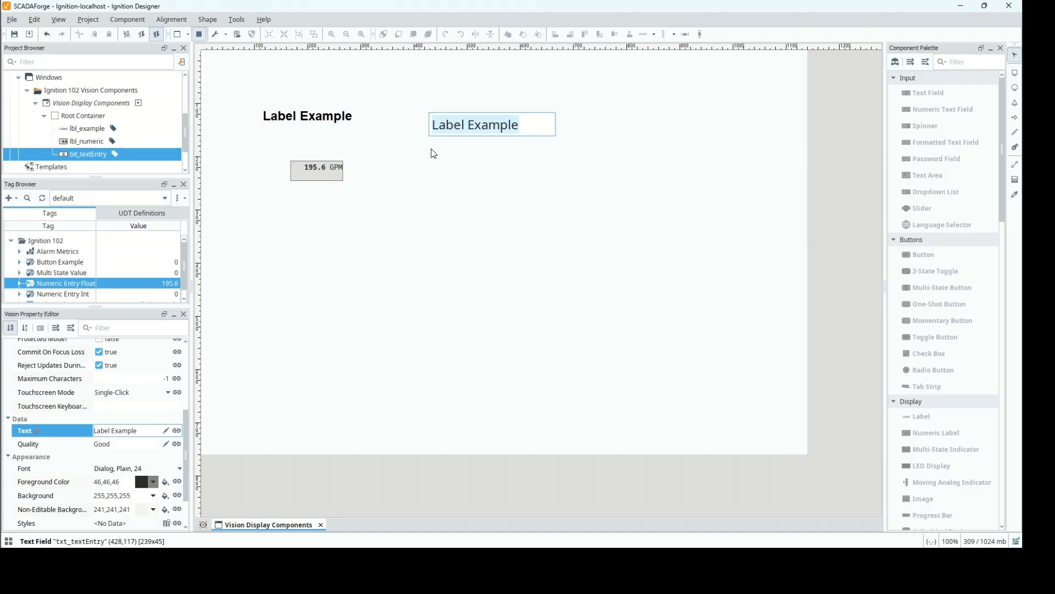
key(BackSpace)
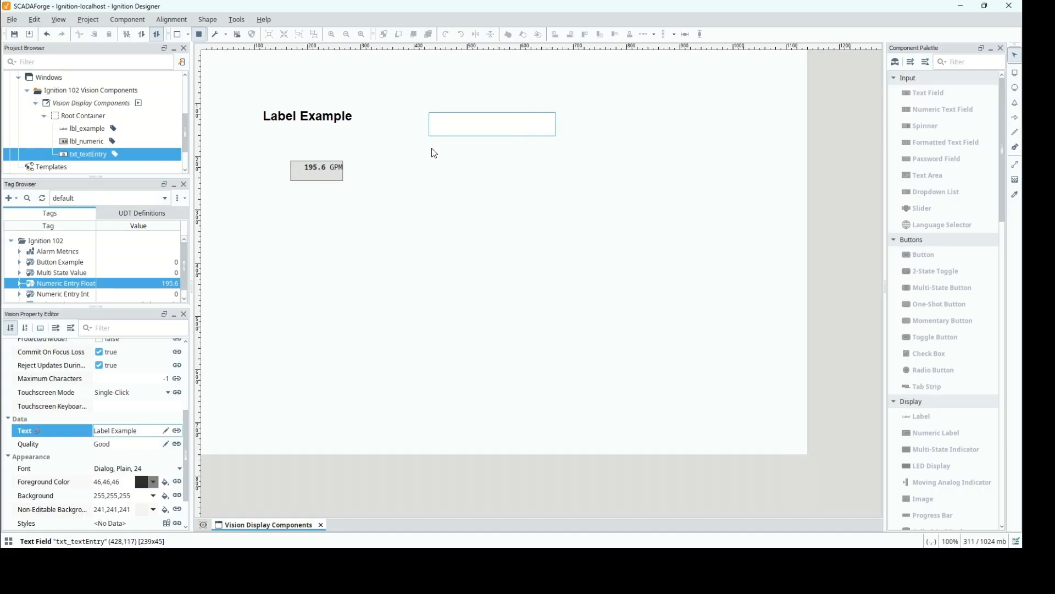
text(Text Entered!)
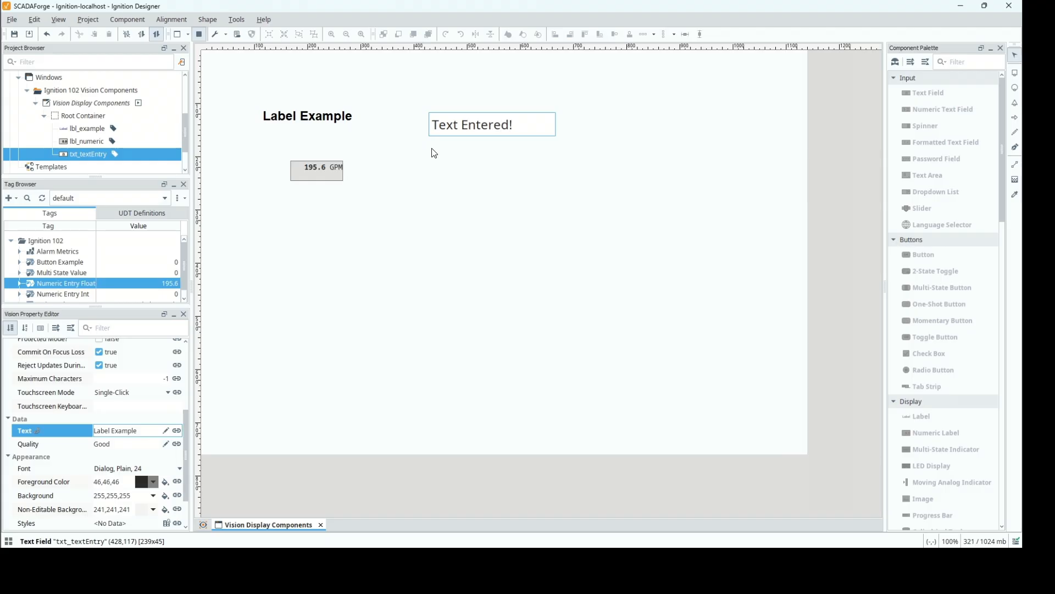
key(Return)
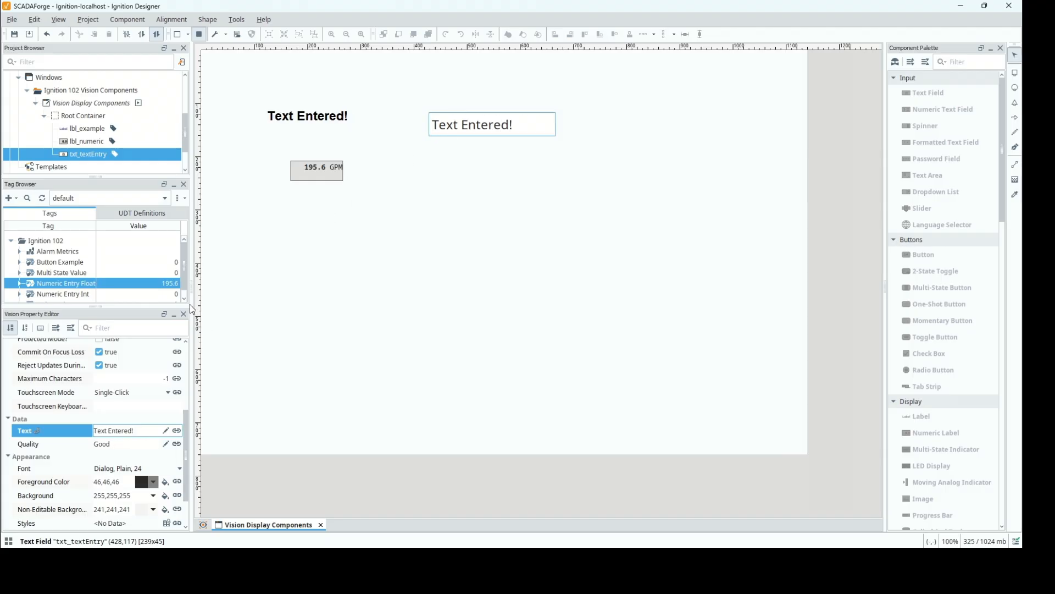
drag(183, 271, 186, 287)
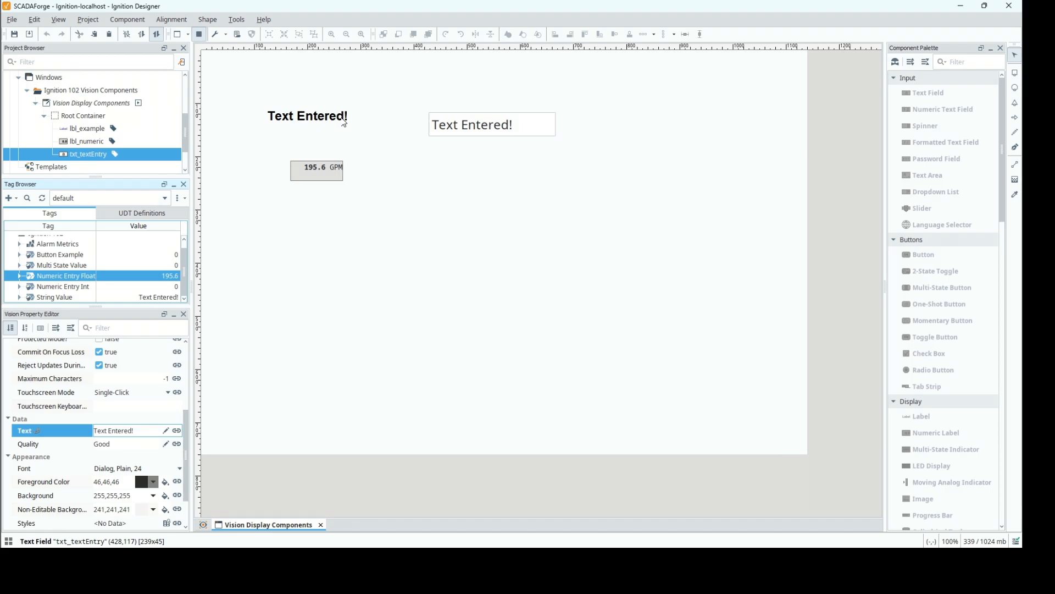
click(199, 34)
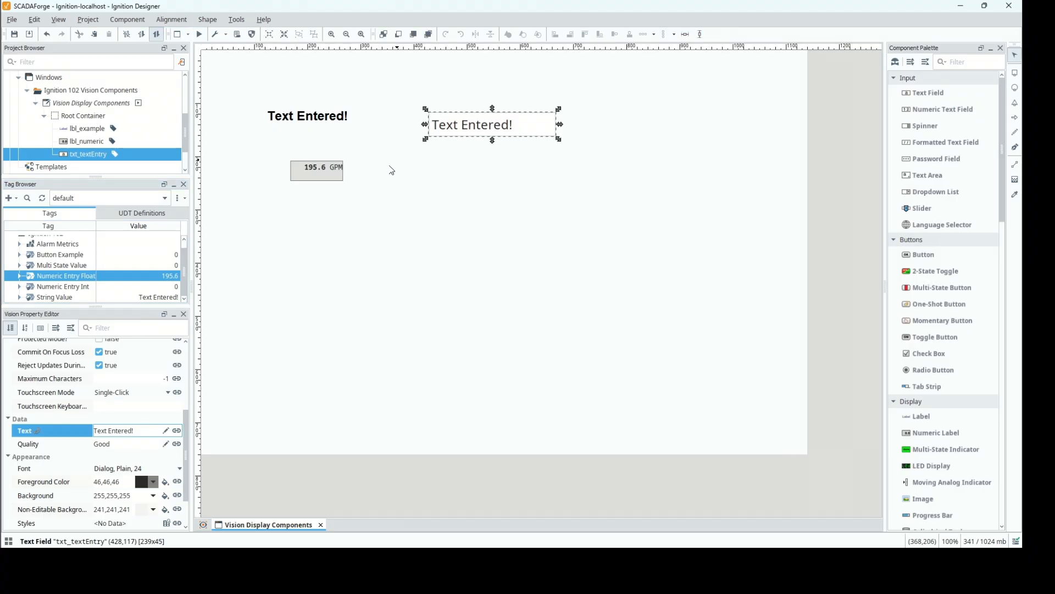
Centre the Label and Text Field together in the window, and move both upward until the Label sits at about (169,75).
click(320, 113)
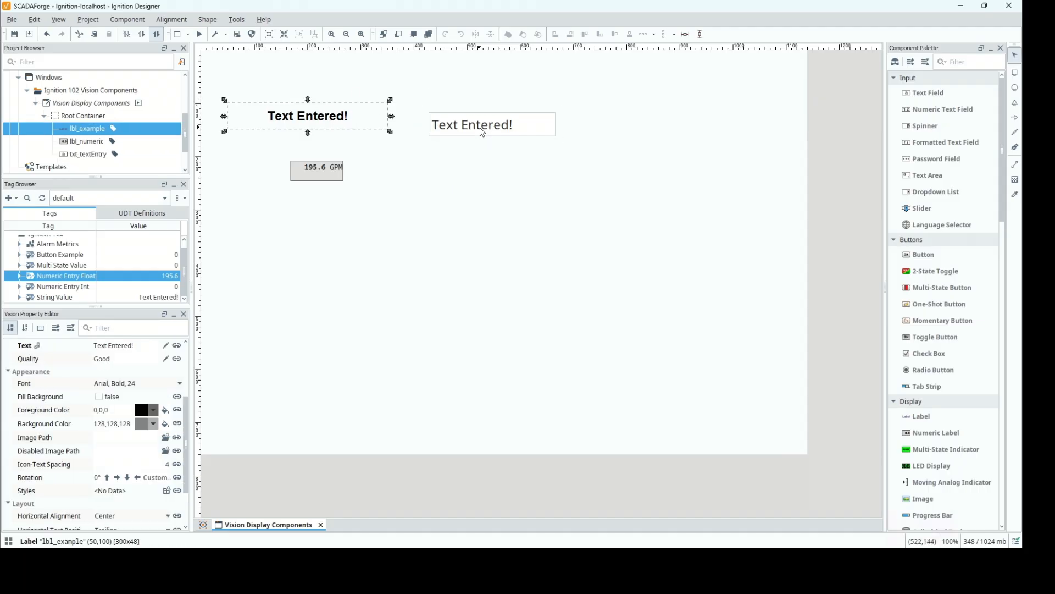
shift+click(459, 130)
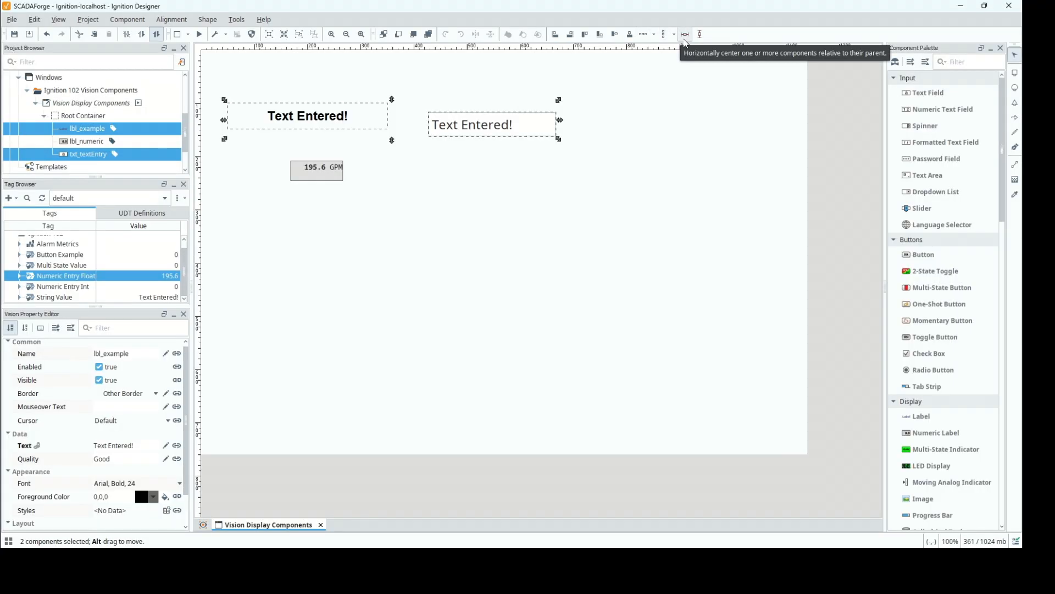
click(685, 39)
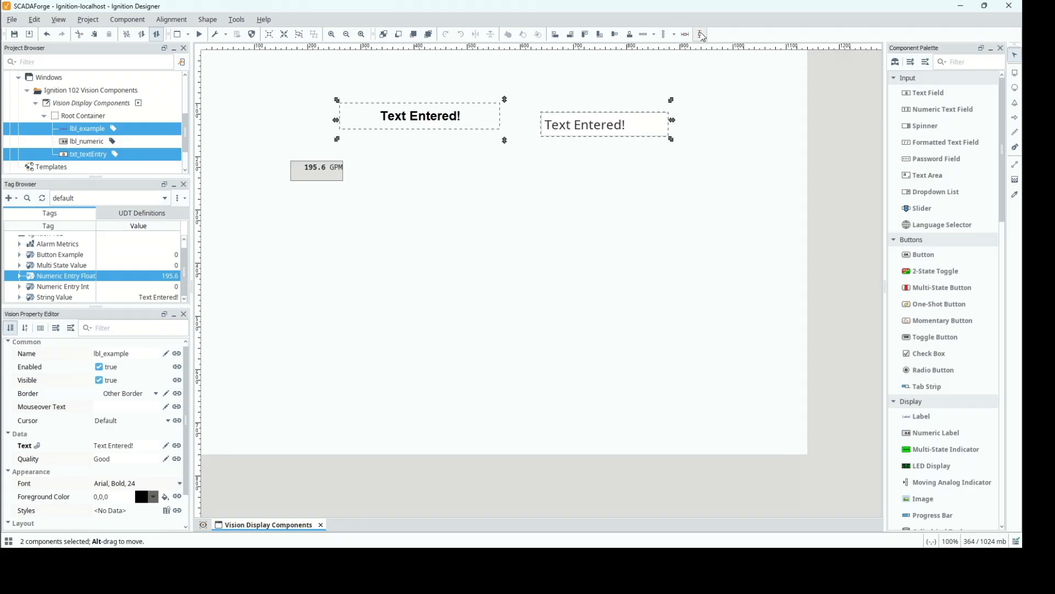
click(700, 34)
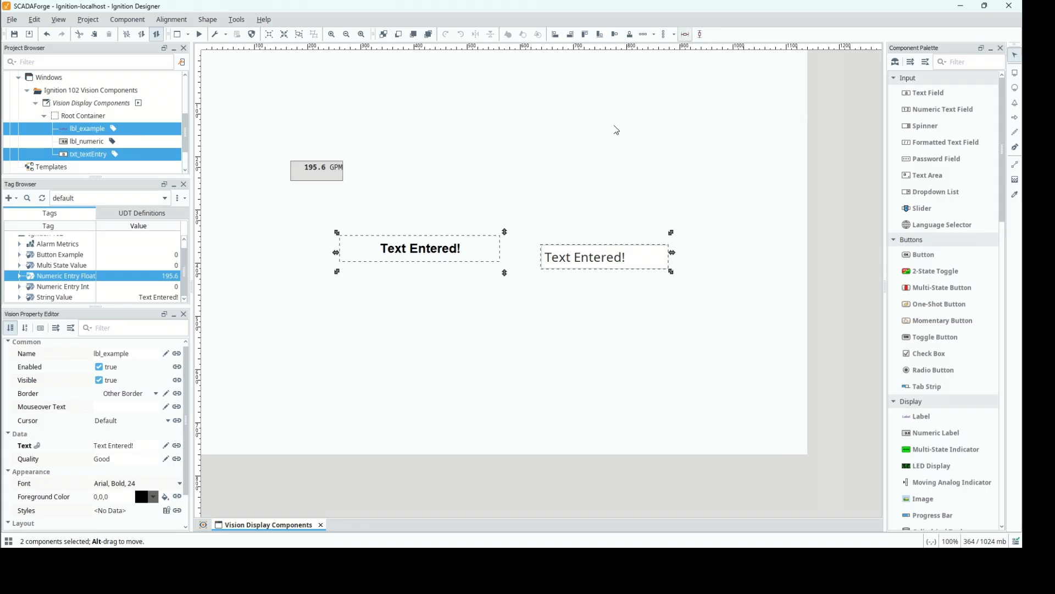
drag(580, 261, 531, 116)
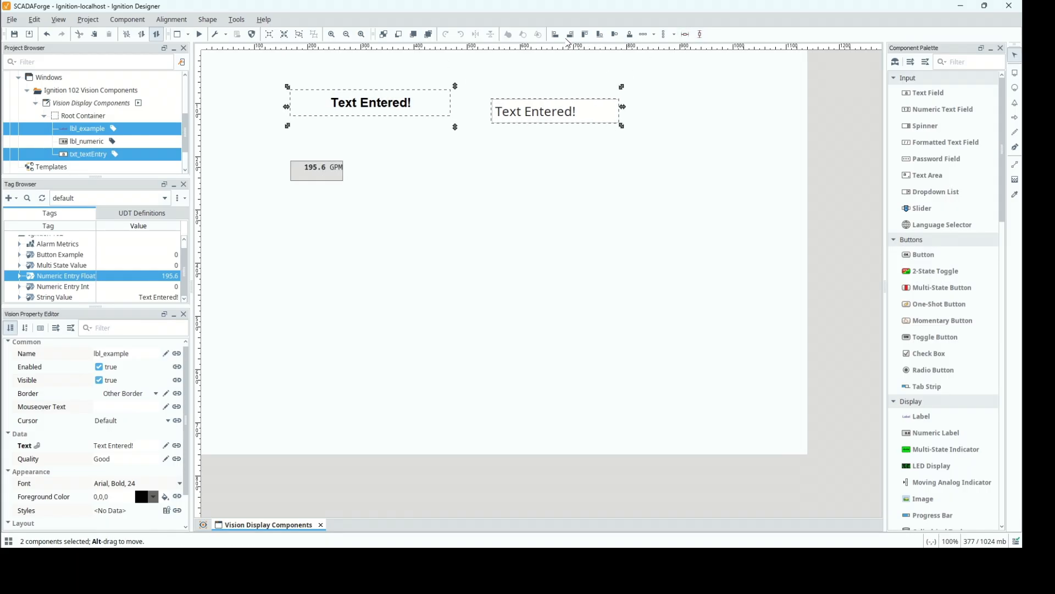
Try aligning the Label and Text Field by their left, right and top edges, undoing each alignment.
click(555, 34)
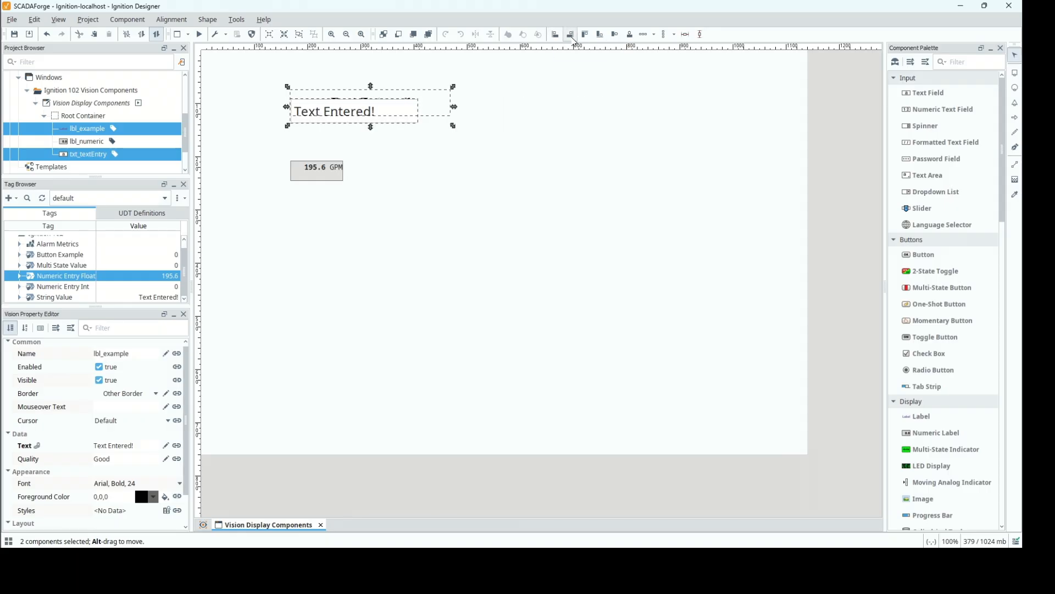
click(571, 35)
click(585, 35)
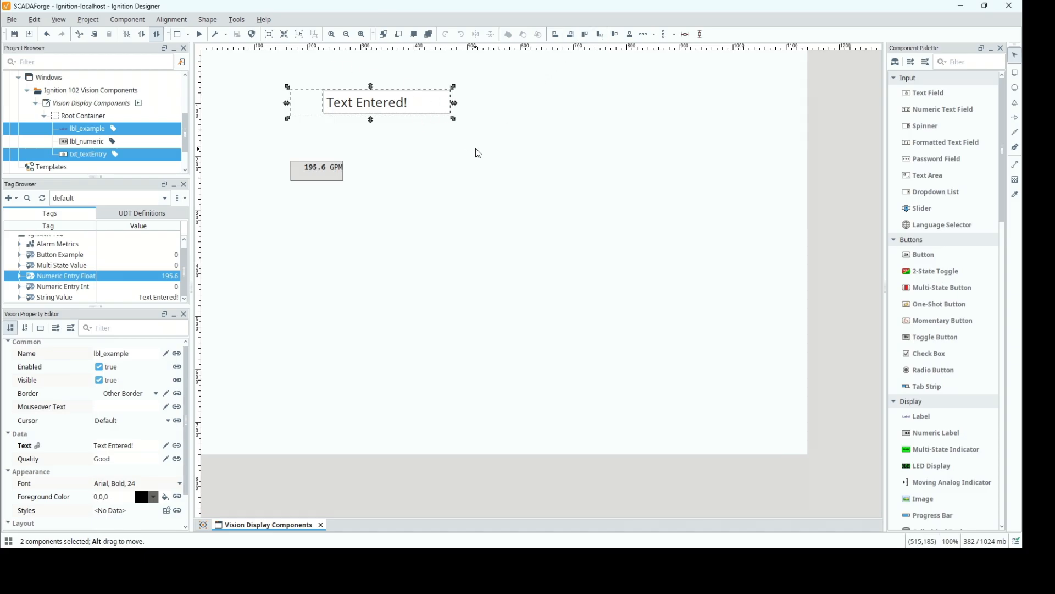
key(ctrl+z)
key(ctrl+z)
key(ctrl+z)
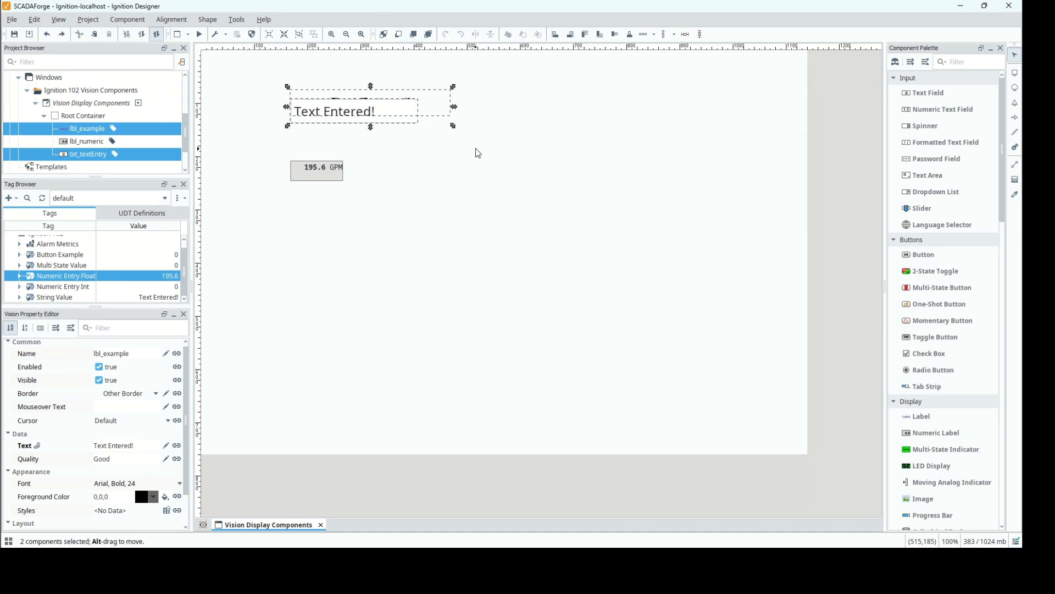
Align the Label and Text Field on a shared horizontal axis and space them horizontally with a padding of 10.
click(407, 134)
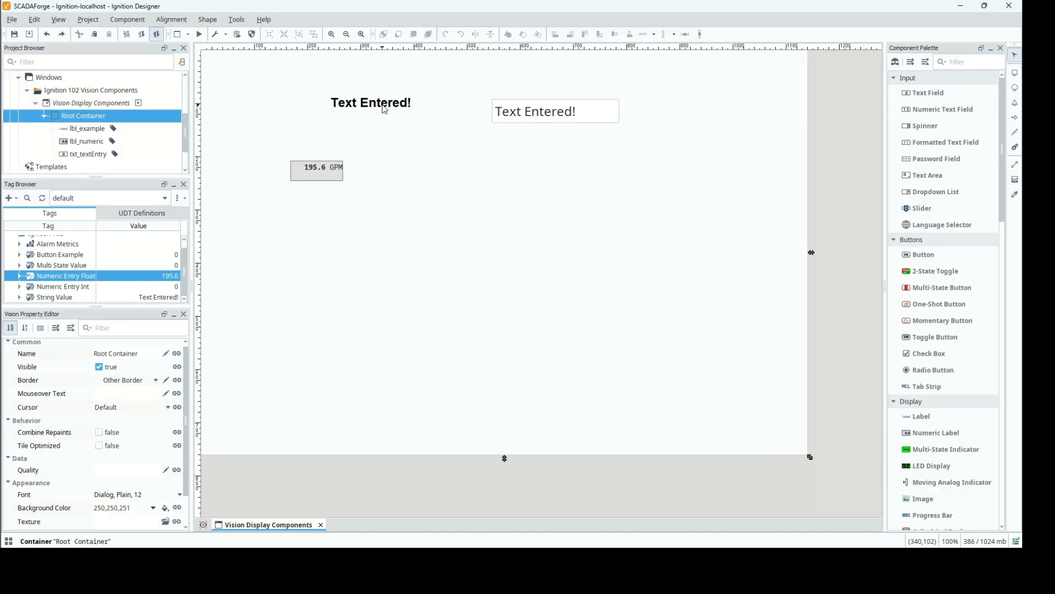
click(384, 109)
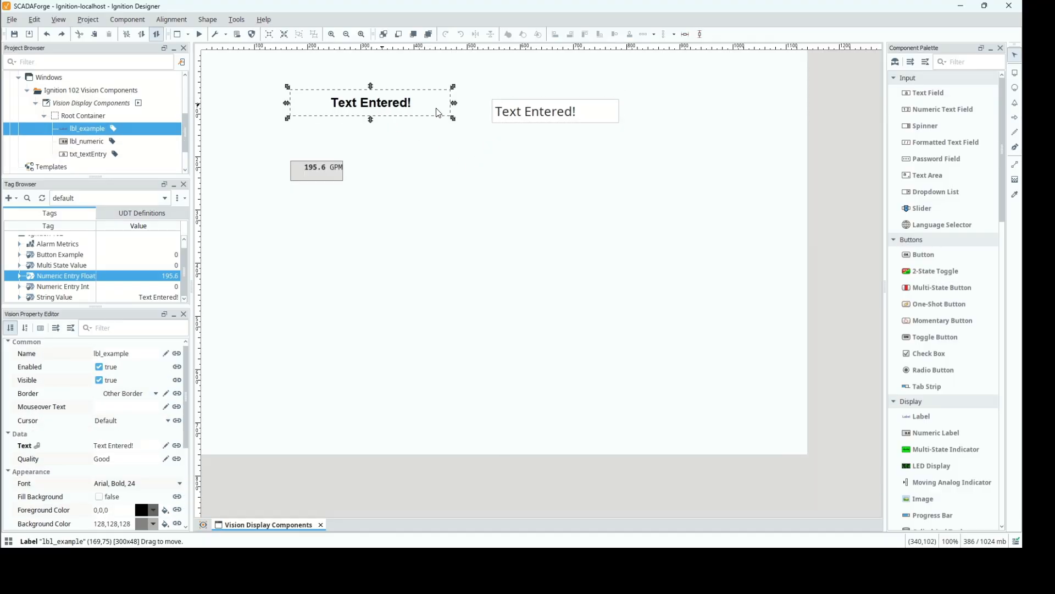
shift+click(535, 118)
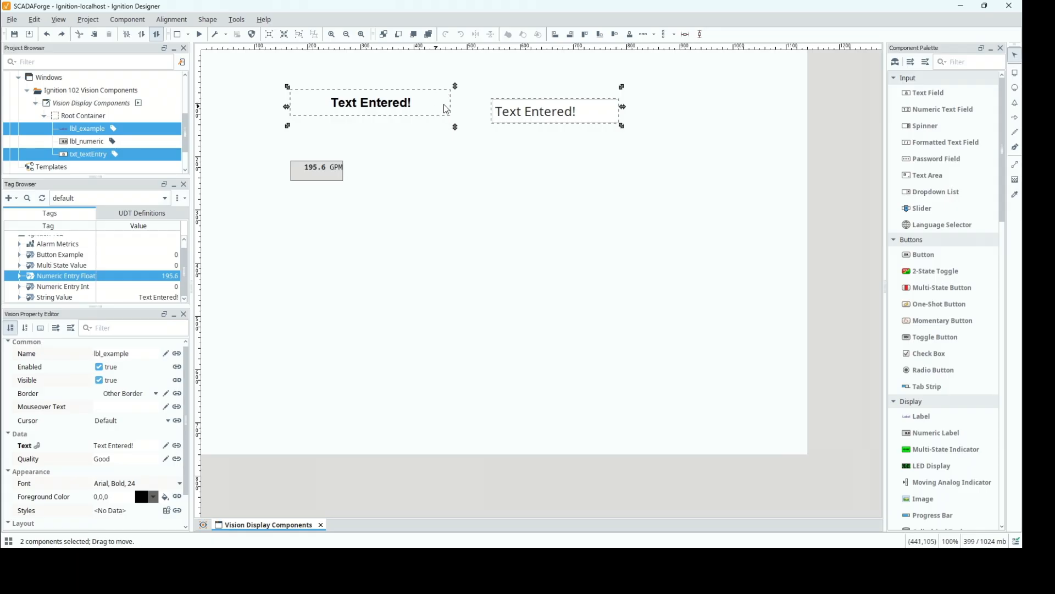
click(615, 35)
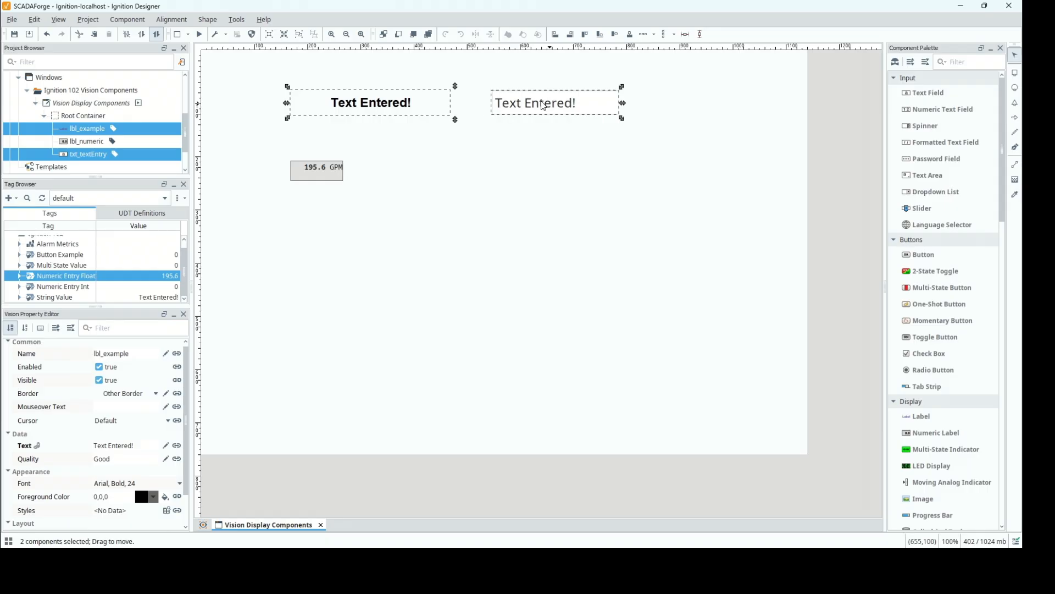
click(646, 35)
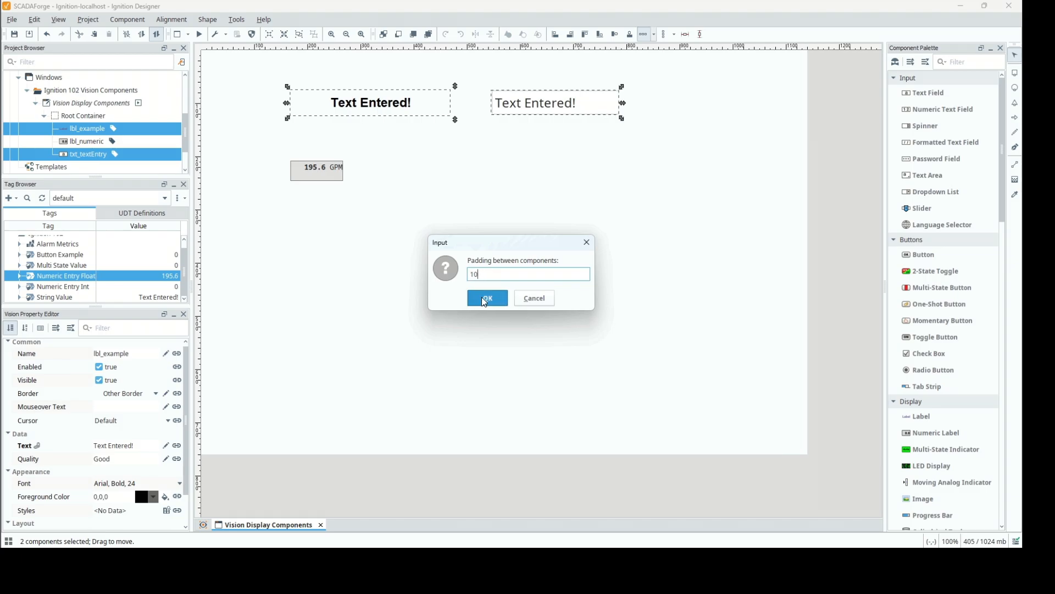
click(486, 298)
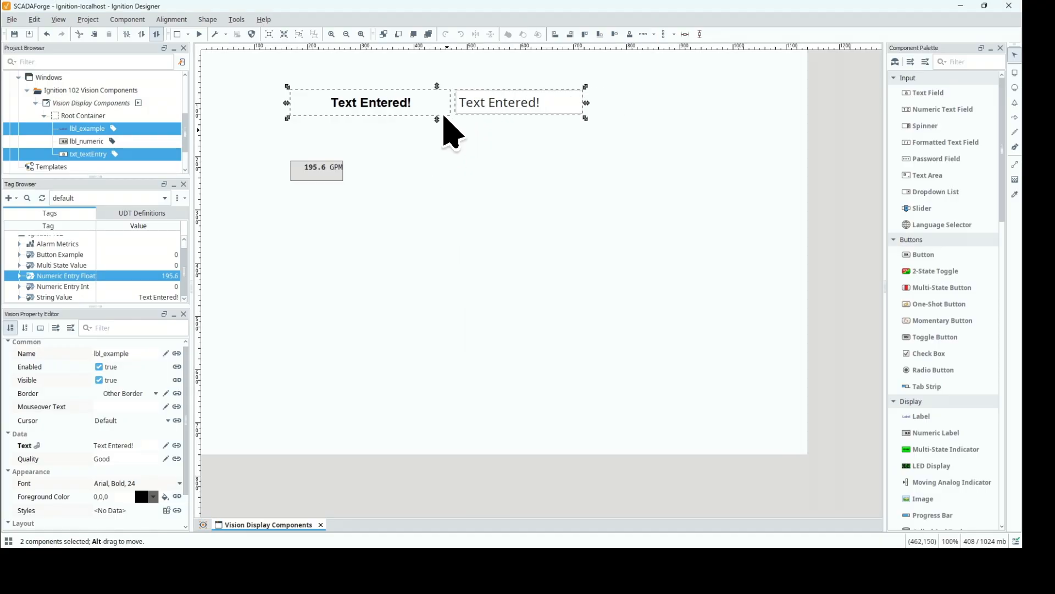
click(484, 160)
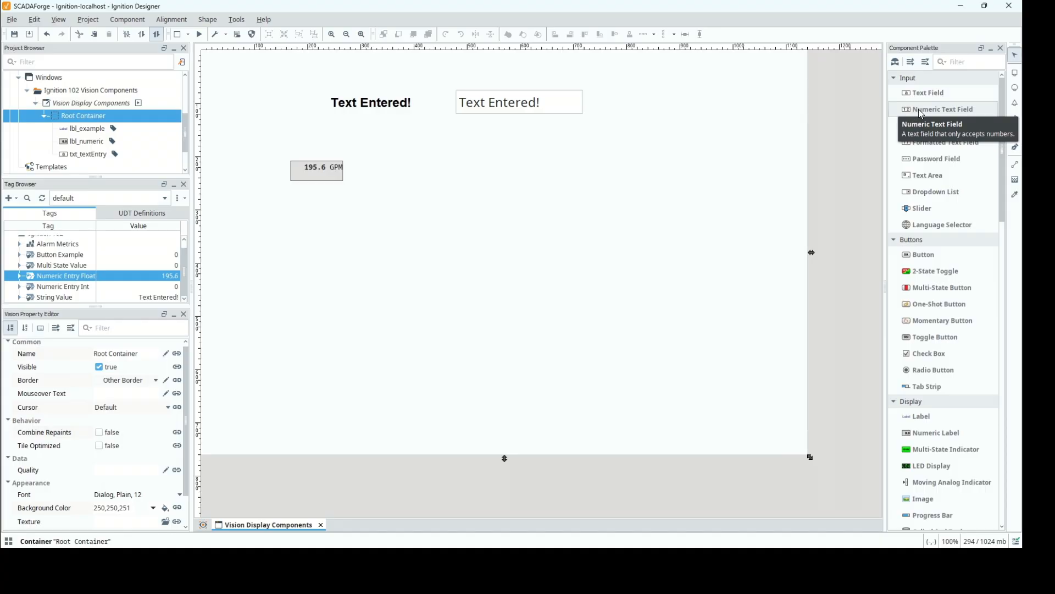
Add a Numeric Text Field beside the Numeric Label, at about (415,208) in the window.
drag(919, 108, 424, 160)
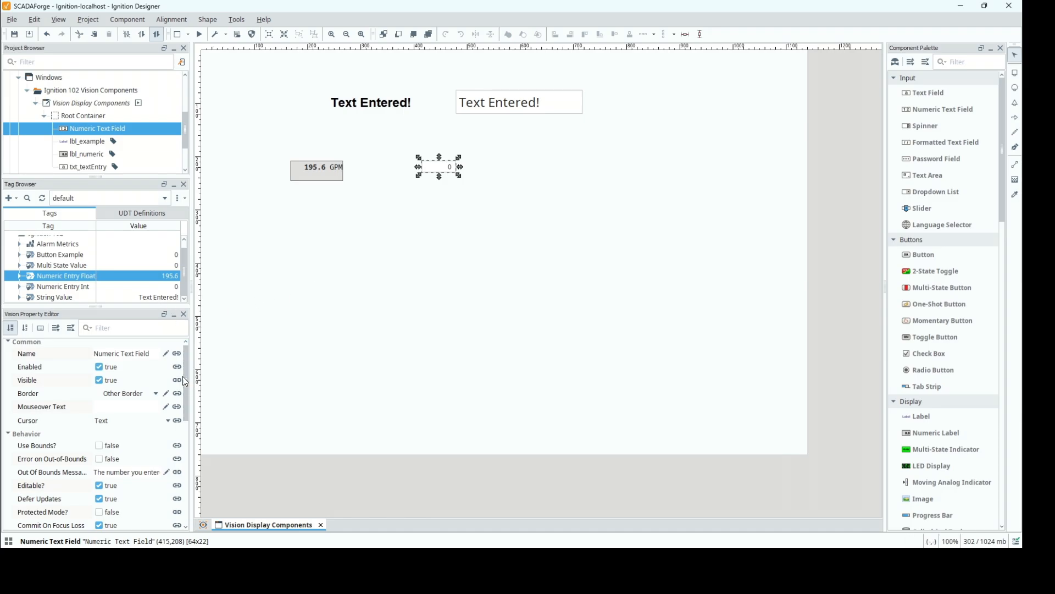
Rename the new Numeric Text Field component as txt_numeric.
click(149, 358)
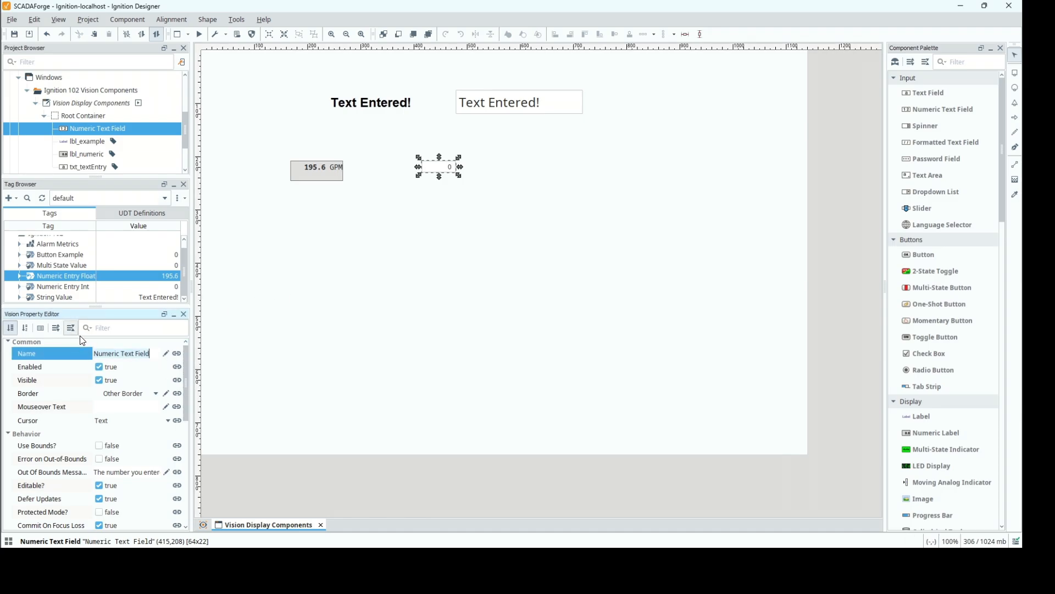
text(txt_numeric)
key(Return)
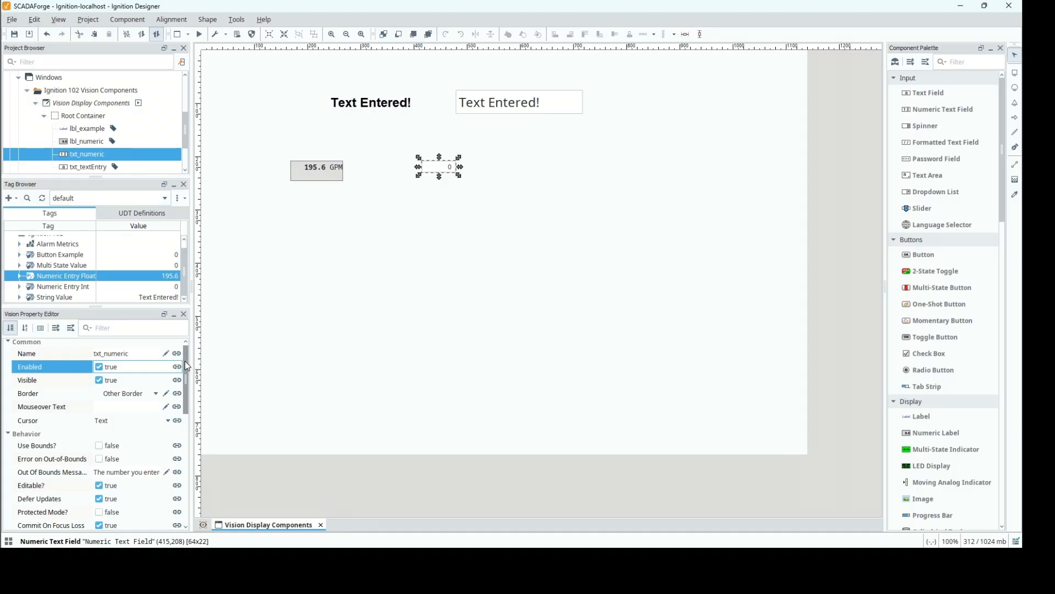
Set the font size of txt_numeric to 24.
drag(186, 364, 186, 463)
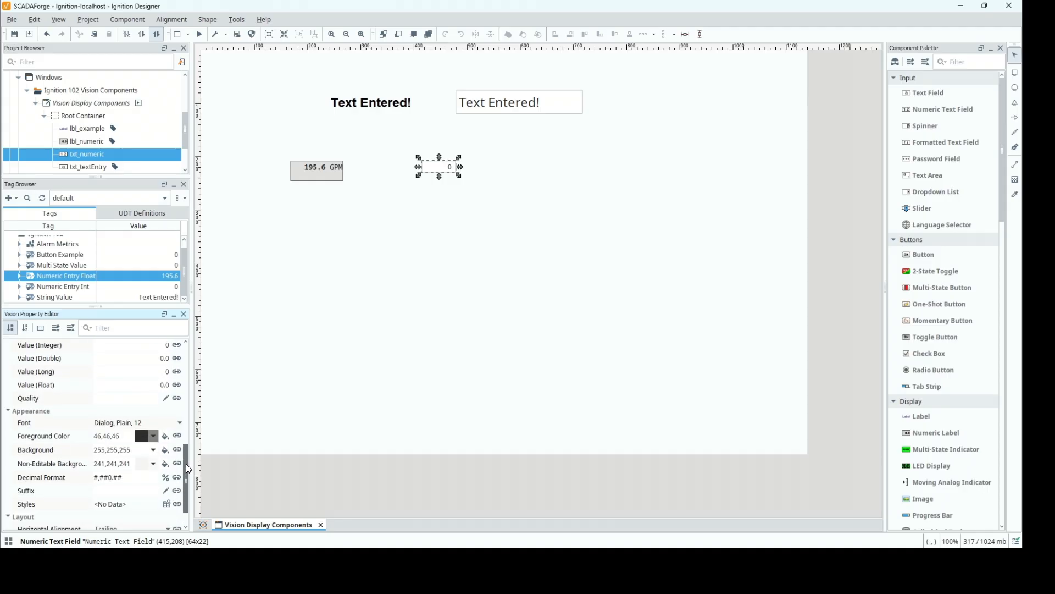
click(180, 415)
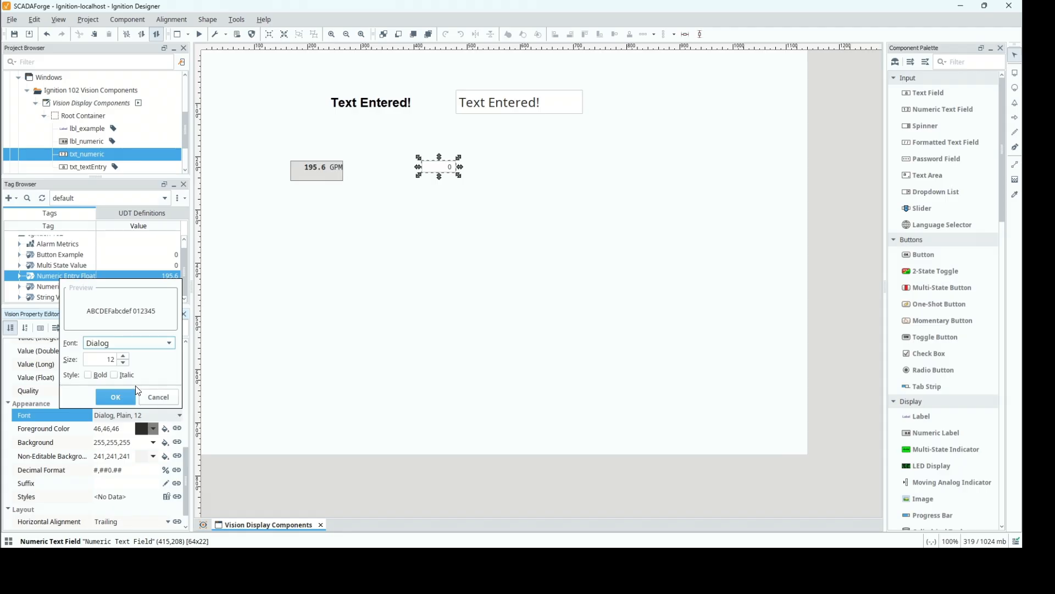
click(109, 361)
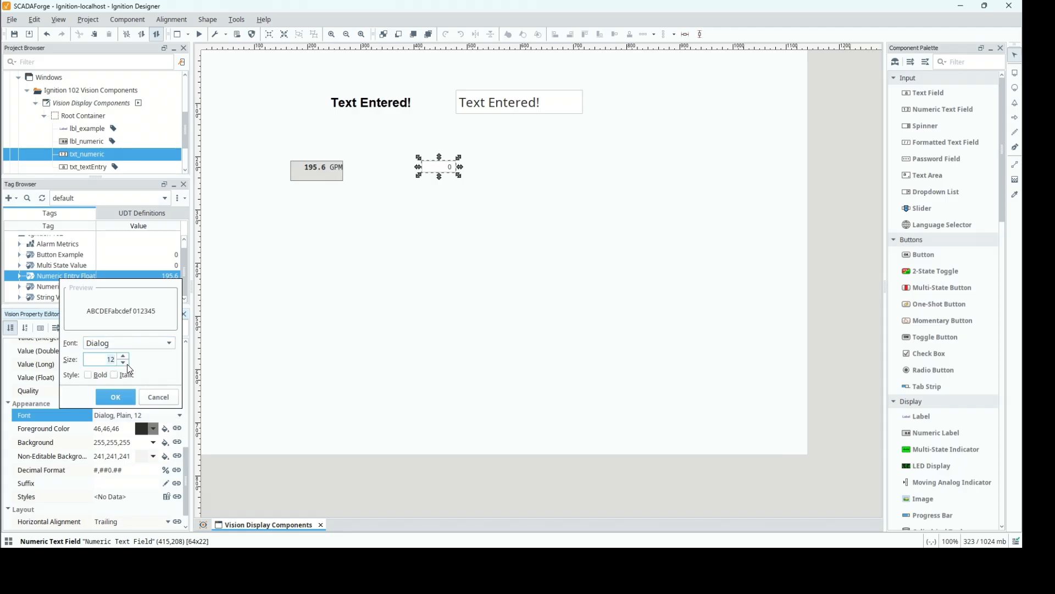
text(24)
click(116, 396)
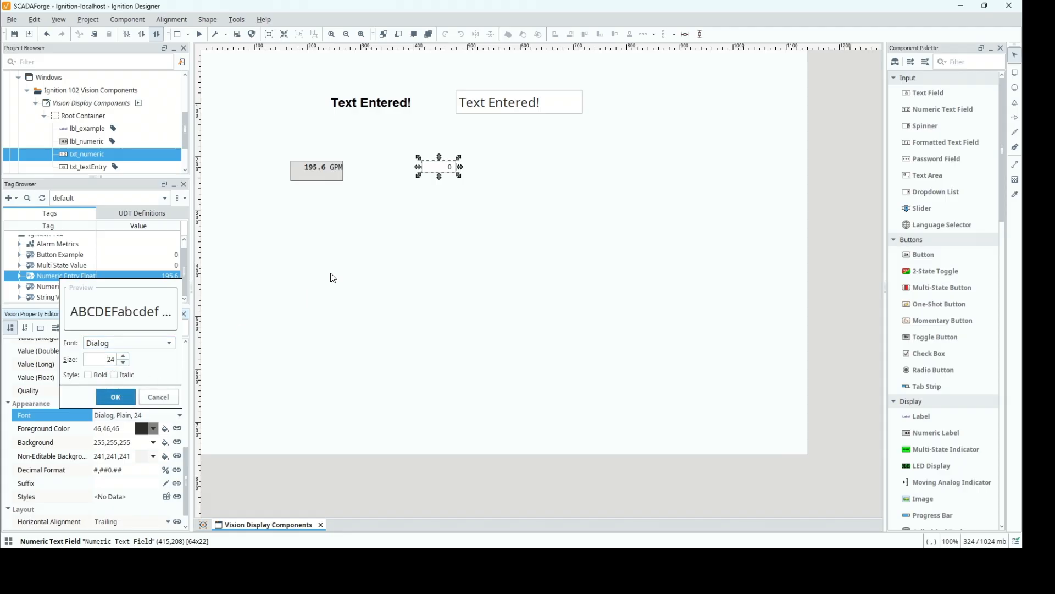
Enlarge the txt_numeric field to about 213x43, keeping its upper-left corner in place.
drag(439, 177, 514, 184)
drag(449, 196, 539, 190)
drag(478, 222, 481, 193)
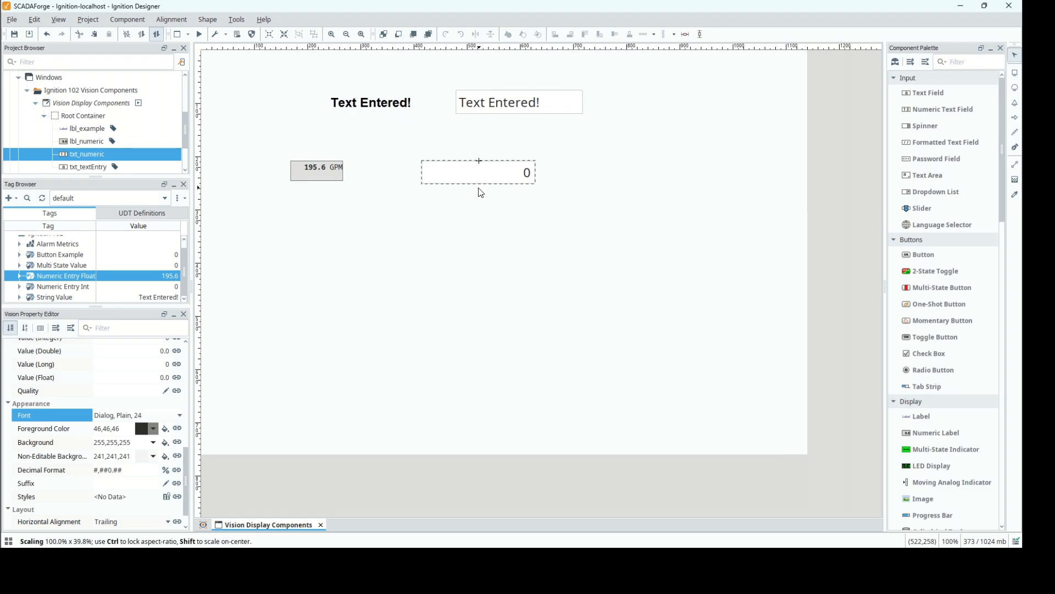
click(412, 245)
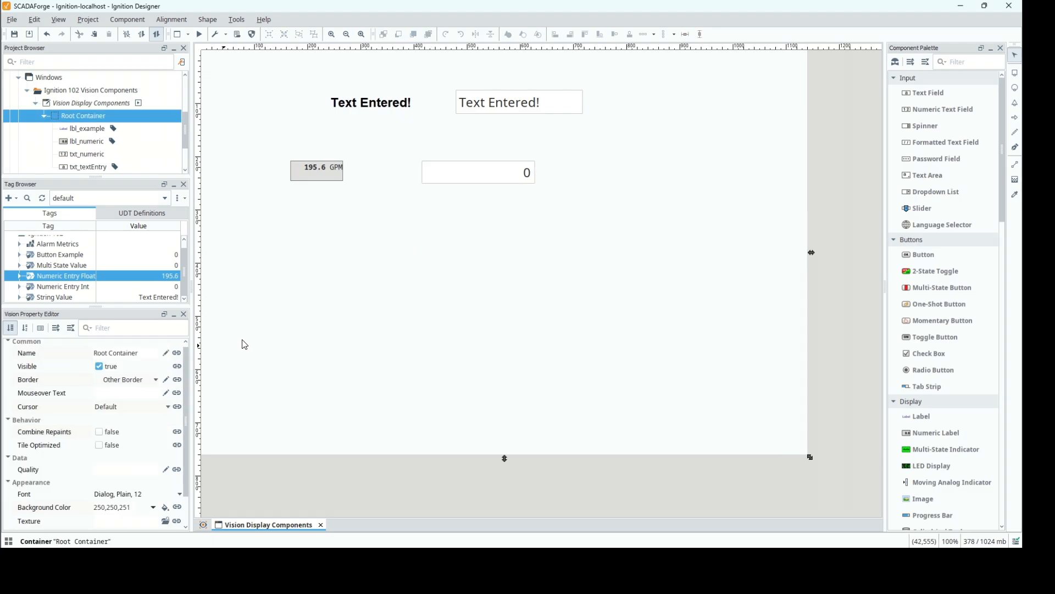
Keep txt_numeric's number type as Integer and bind its Value (Integer) bidirectionally to the Ignition 102 tag Numeric Entry Int.
click(445, 172)
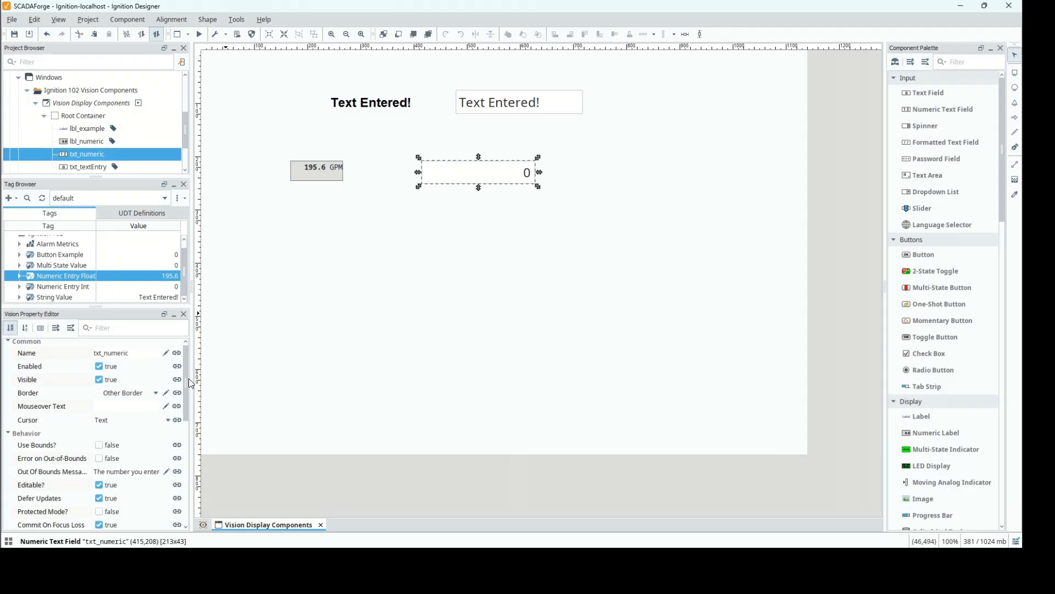
drag(189, 378, 185, 458)
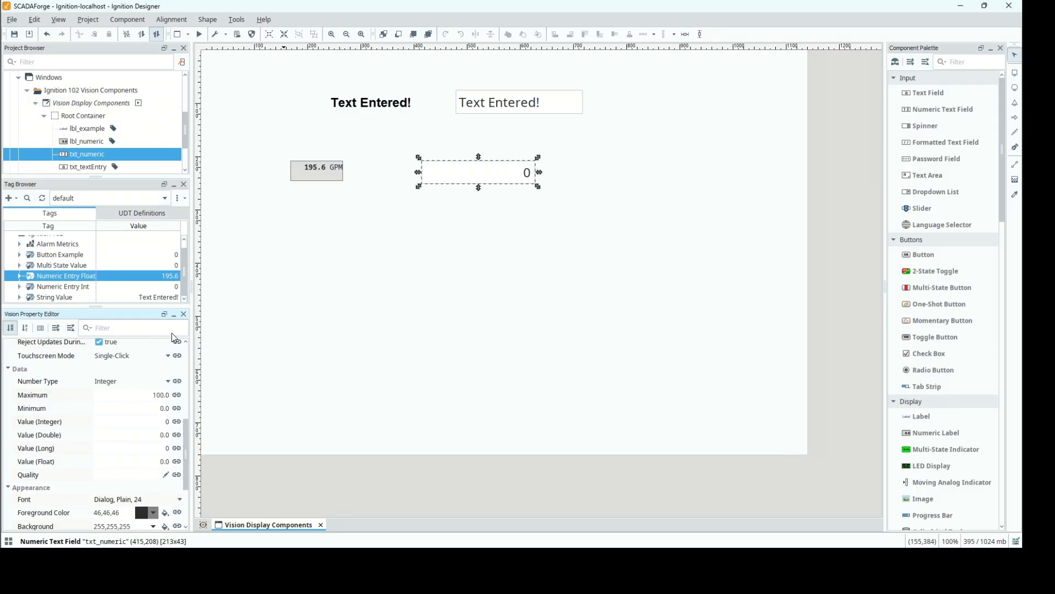
click(170, 384)
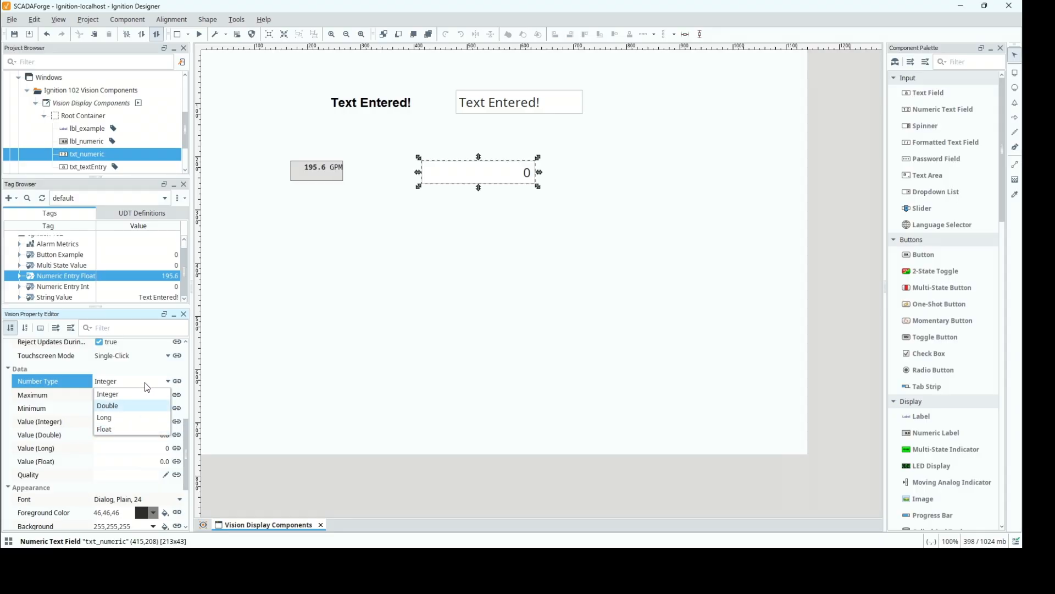
click(145, 383)
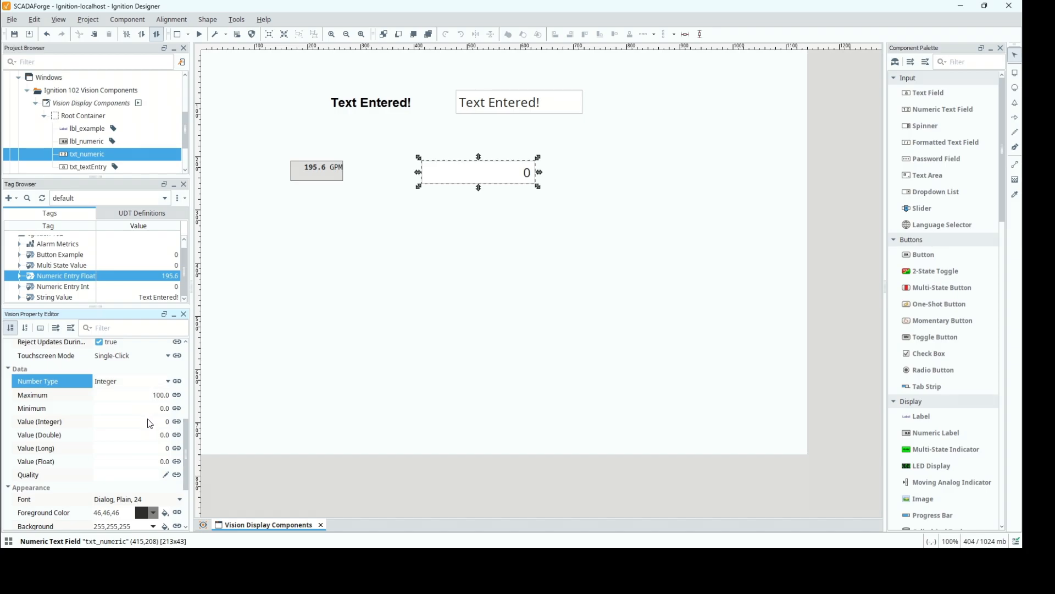
click(176, 421)
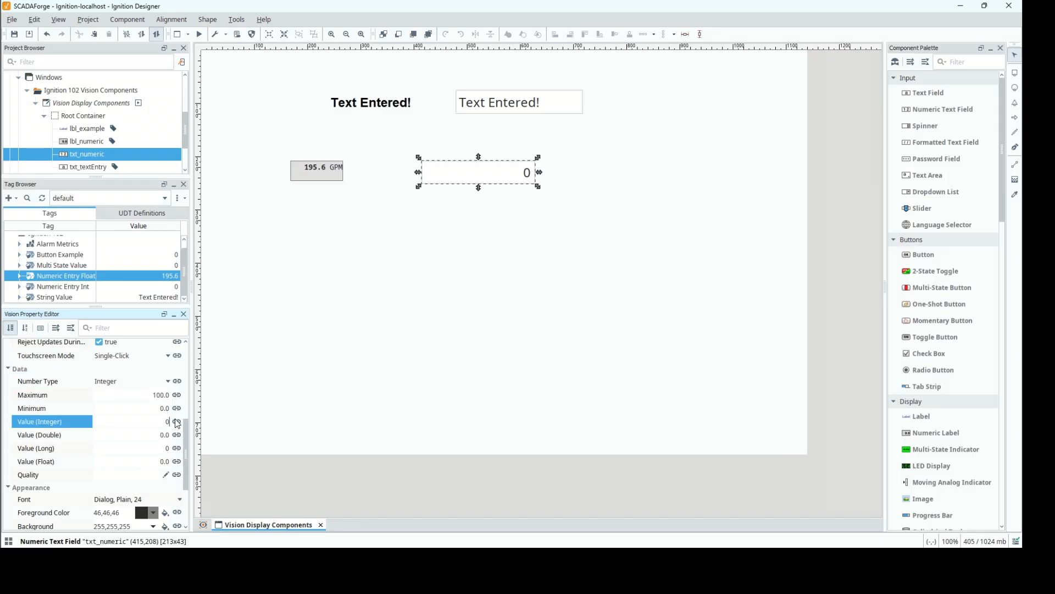
click(335, 129)
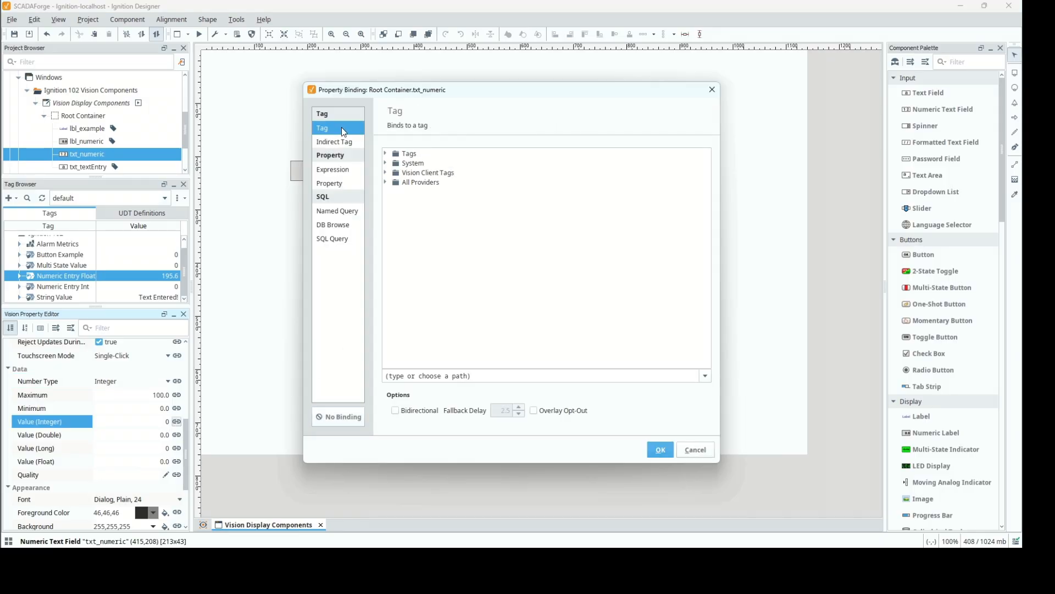
click(386, 154)
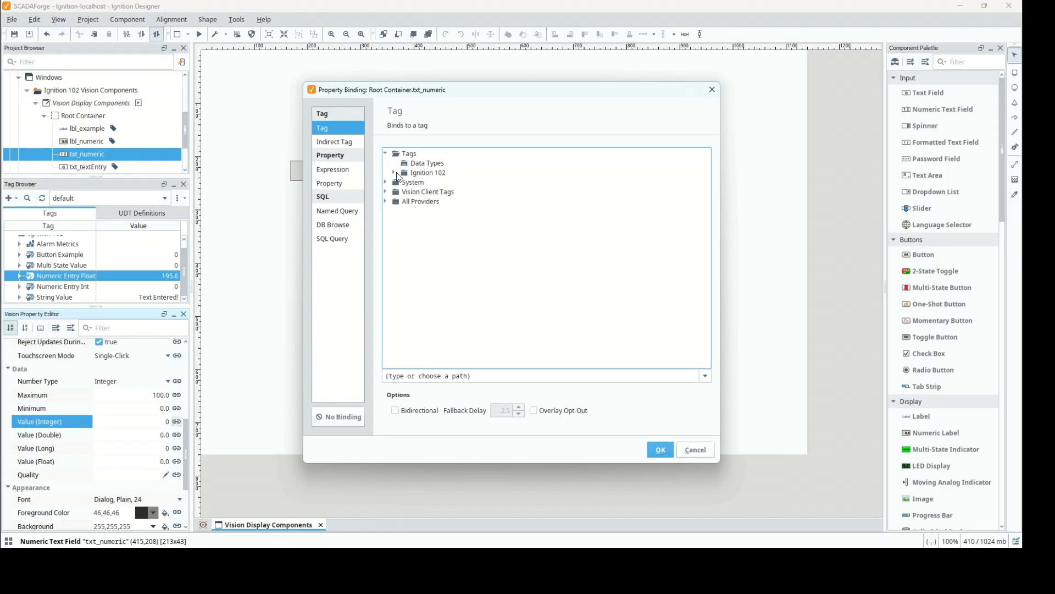
click(394, 173)
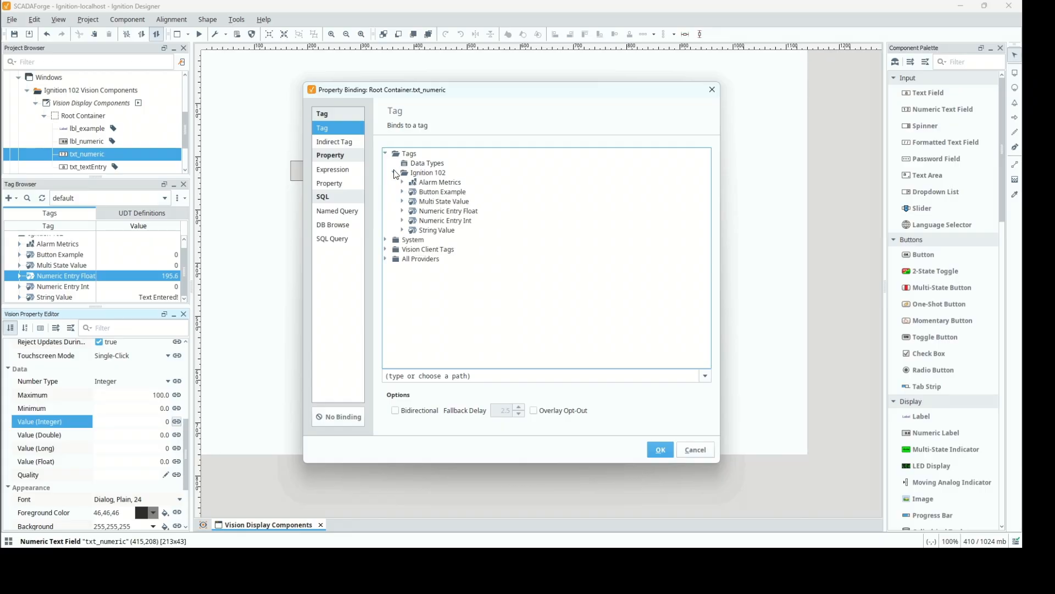
click(432, 220)
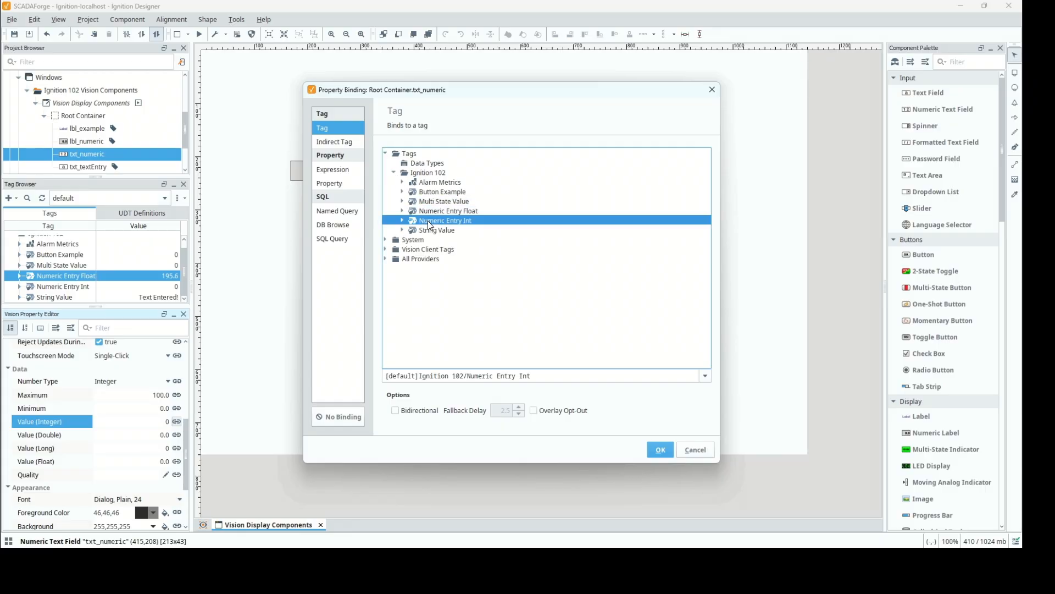
click(395, 411)
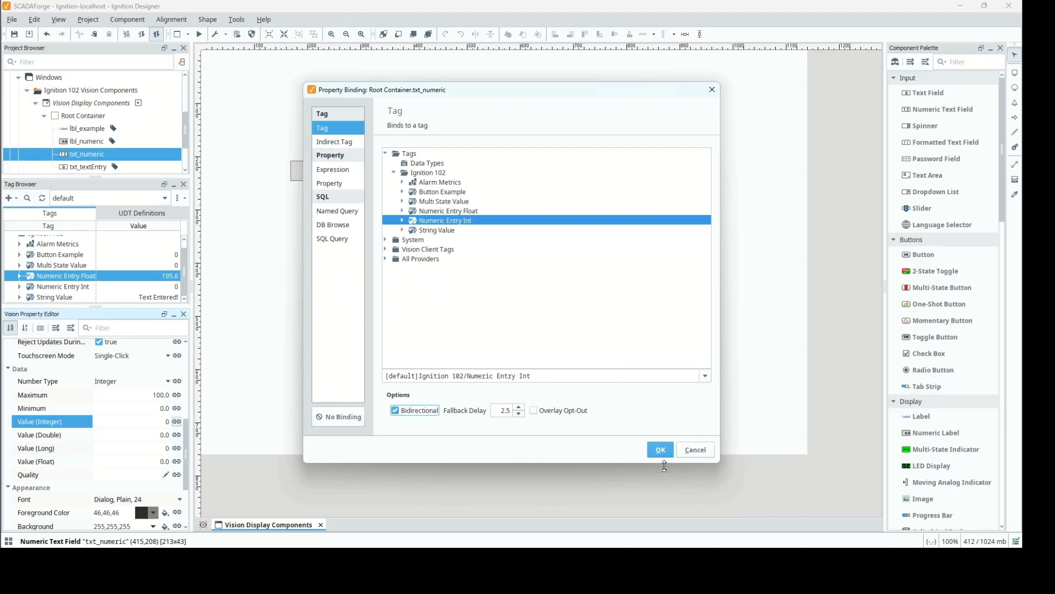
click(668, 450)
click(661, 450)
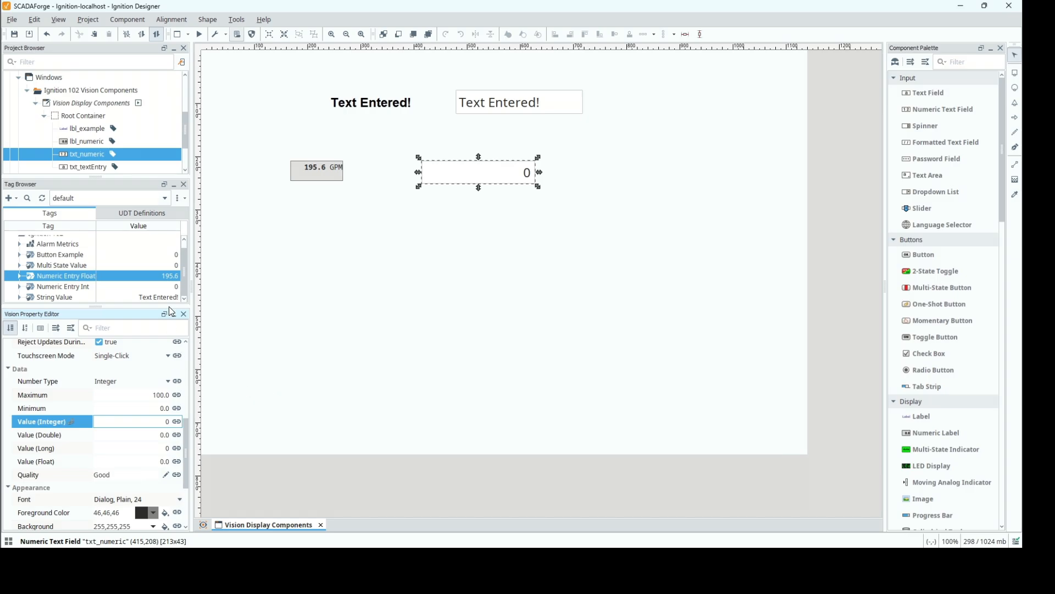
Write the value 128 to the Numeric Entry Int tag.
click(150, 287)
click(150, 288)
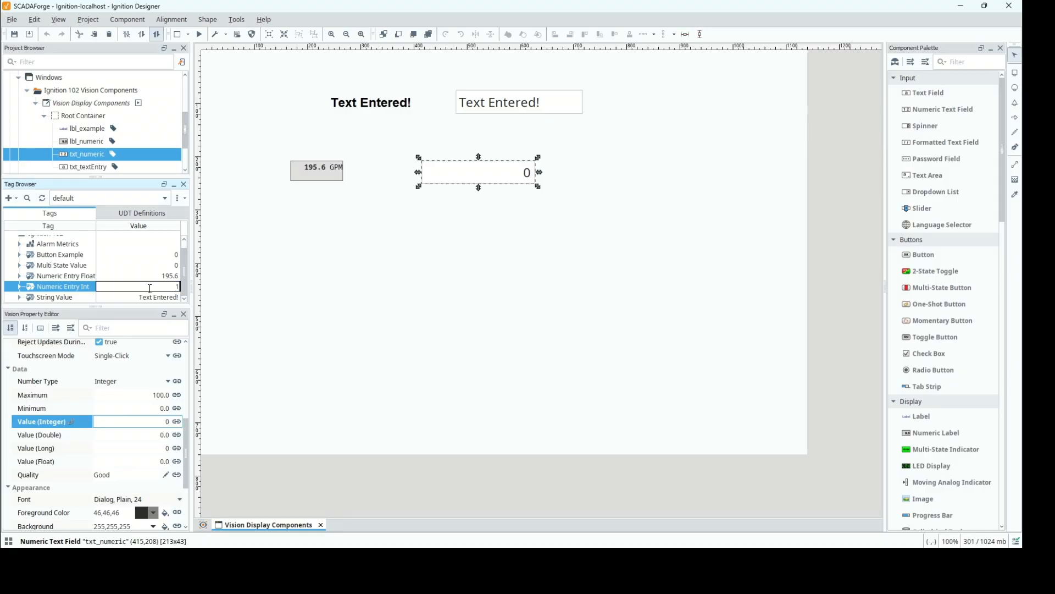
text(128)
key(Return)
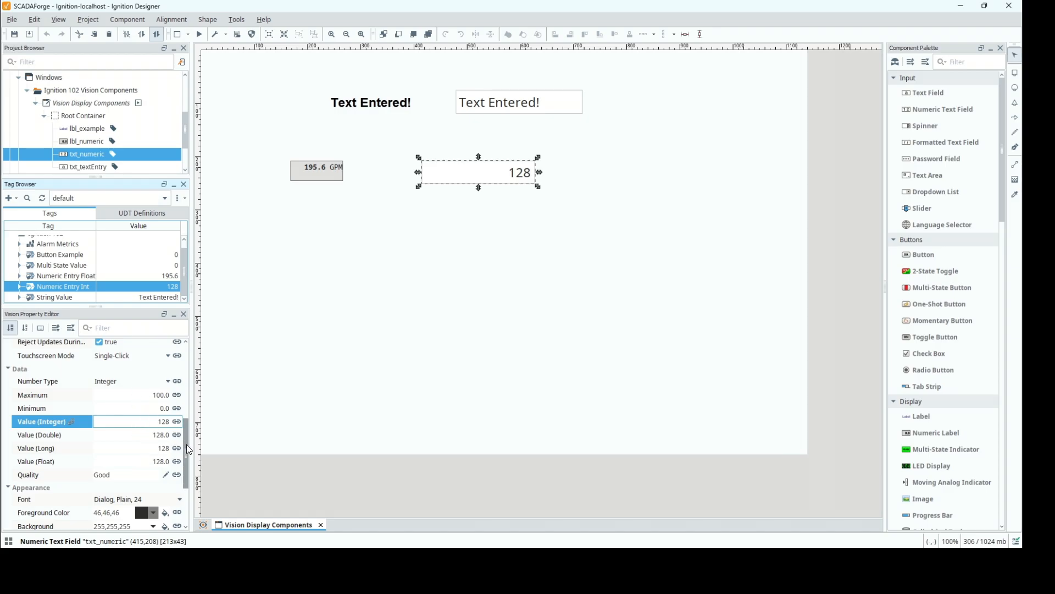
Enable Use Bounds? and Error on Out-of-Bounds for txt_numeric.
drag(187, 444, 185, 409)
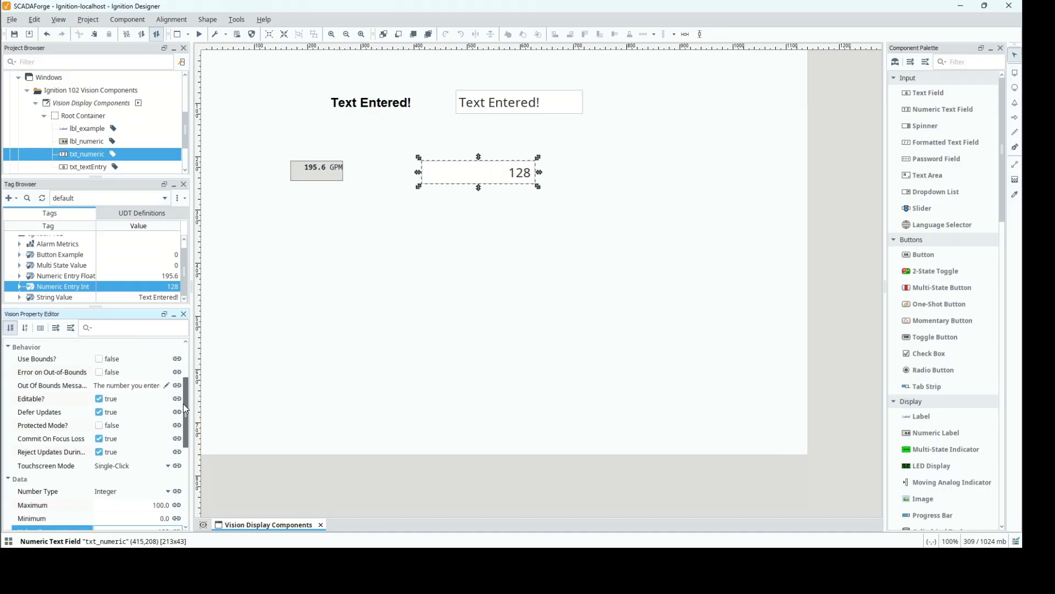
mouse_move(185, 408)
mouse_down()
mouse_move(186, 425)
mouse_move(183, 391)
mouse_up()
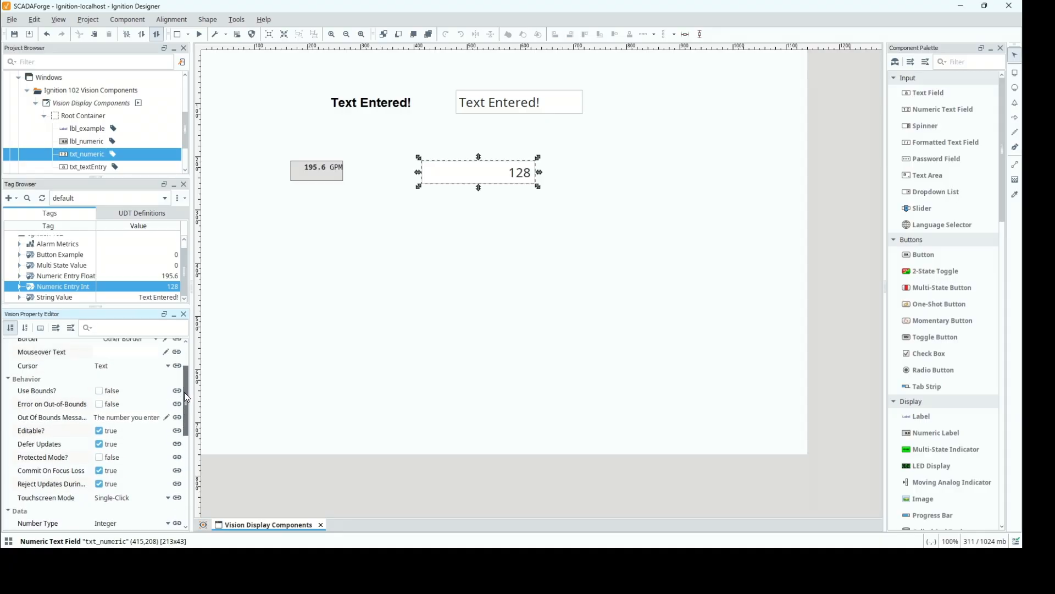
click(100, 391)
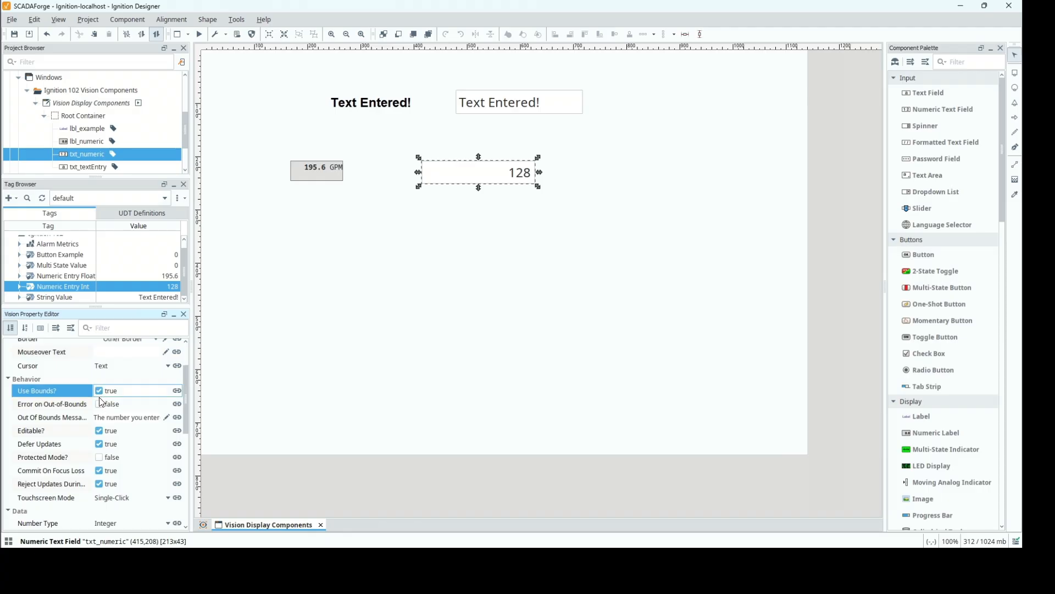
click(99, 404)
Set the Maximum value of txt_numeric to 150.
drag(186, 394, 183, 430)
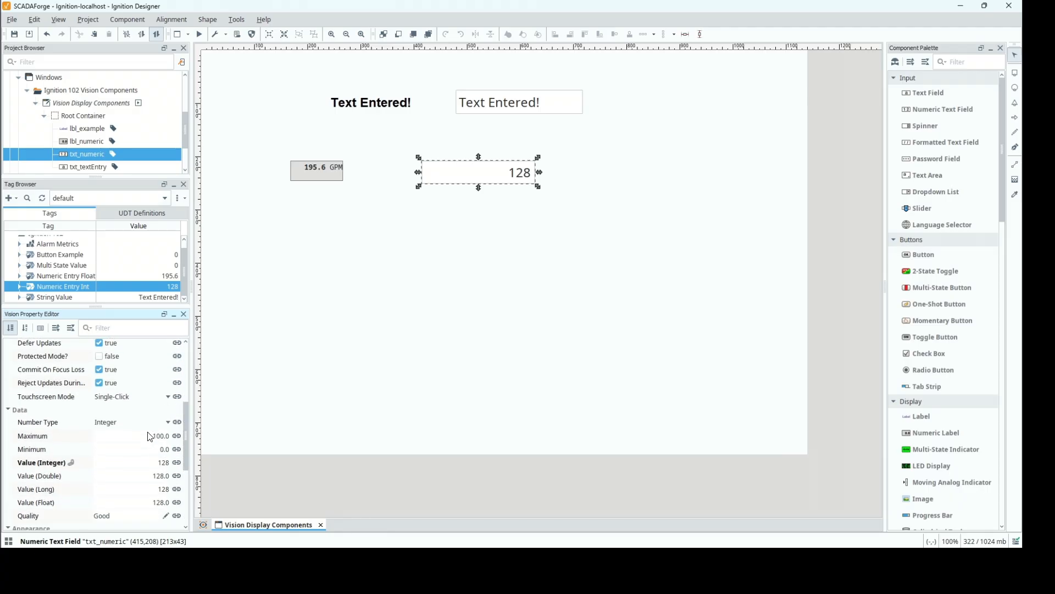
click(149, 437)
click(149, 439)
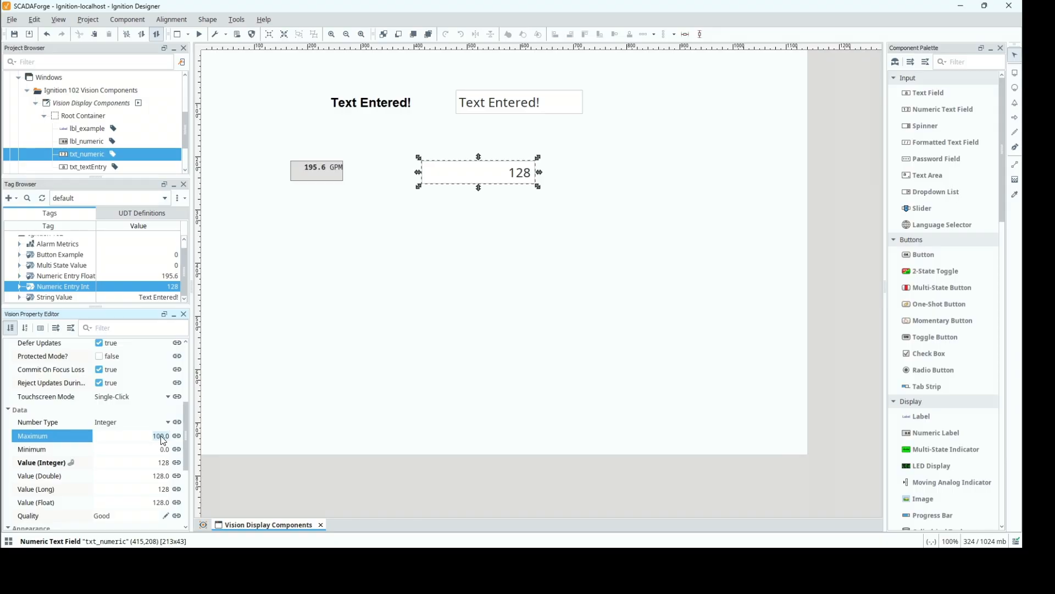
text(150)
key(Return)
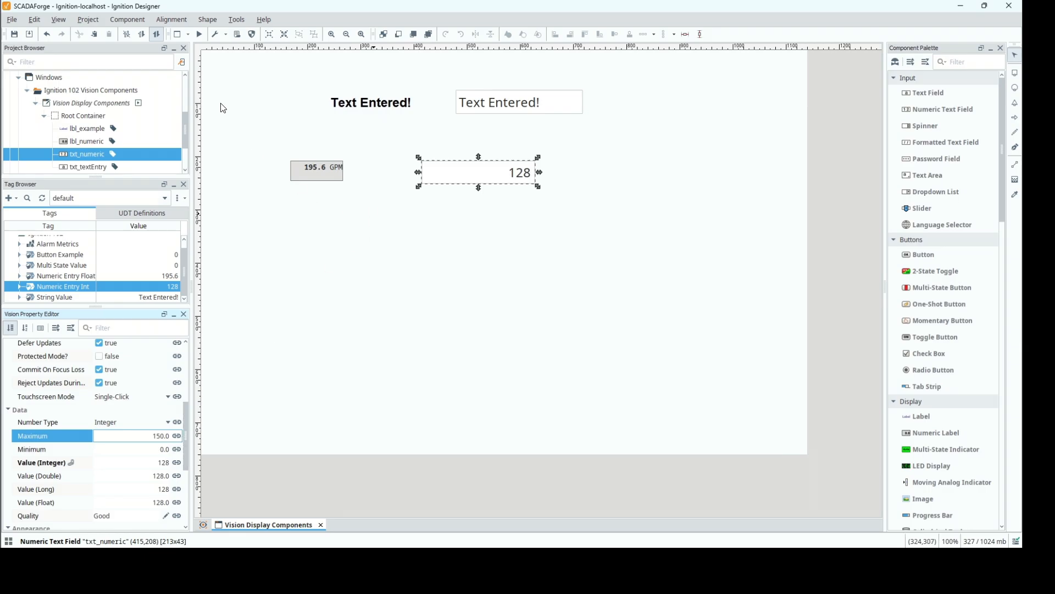
Switch to preview mode and enter 130 in the numeric text field.
click(199, 35)
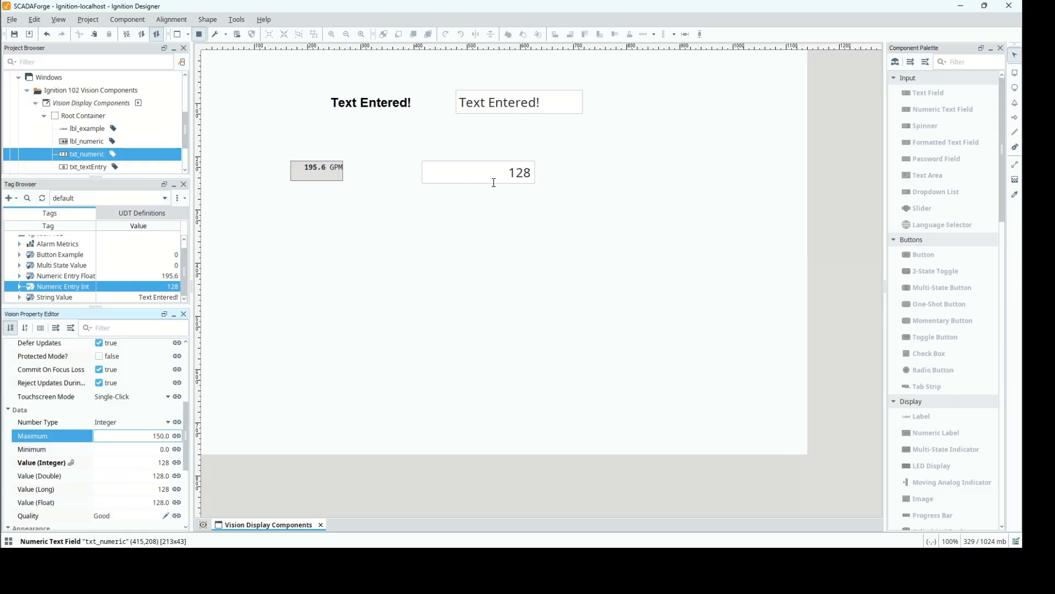
click(515, 175)
text(130)
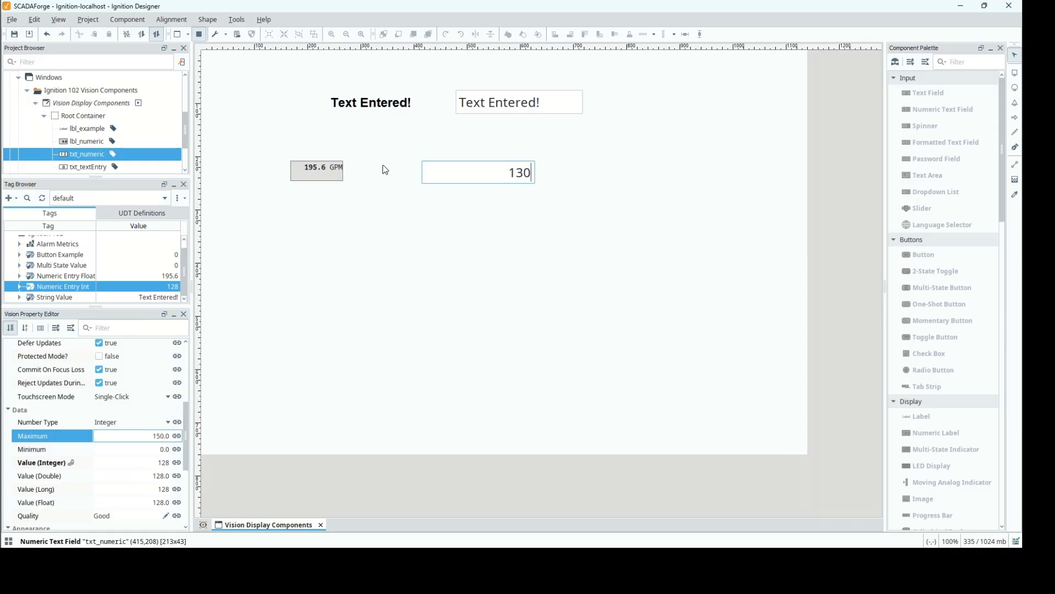
key(Return)
Try entering the out-of-range value 160 in the numeric text field and dismiss the warning.
drag(496, 175, 554, 169)
key(BackSpace)
text(160)
key(Return)
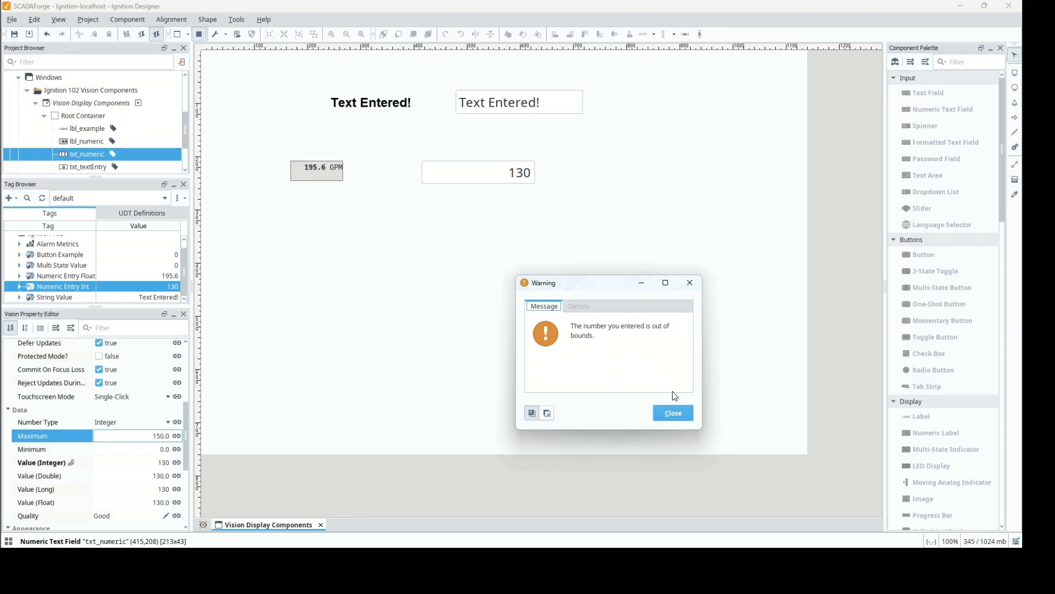
click(673, 413)
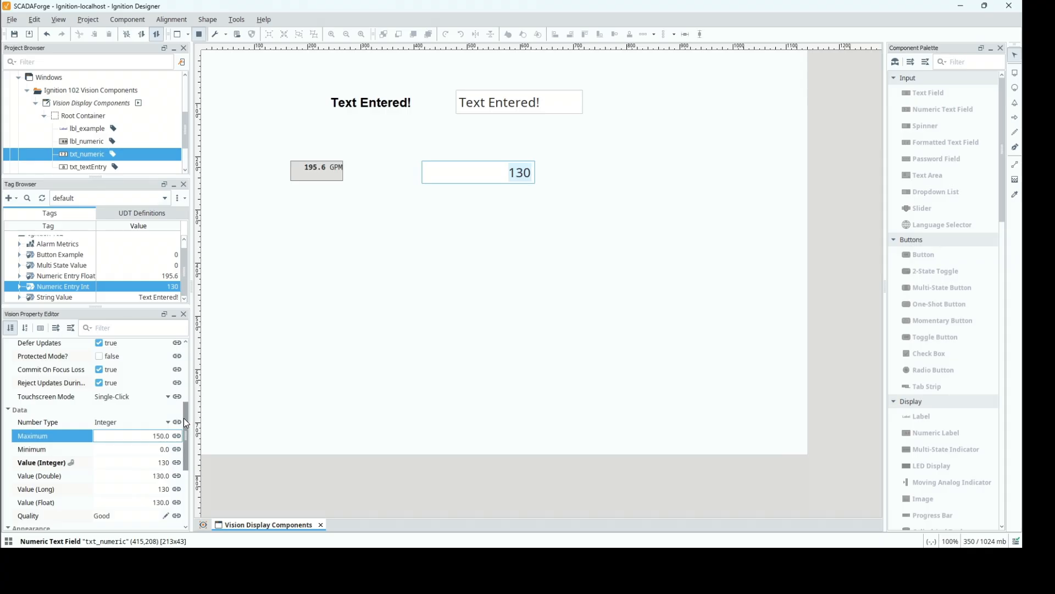
Turn off Error on Out-of-Bounds for txt_numeric and test the field by entering 160.
drag(185, 421, 179, 387)
click(99, 388)
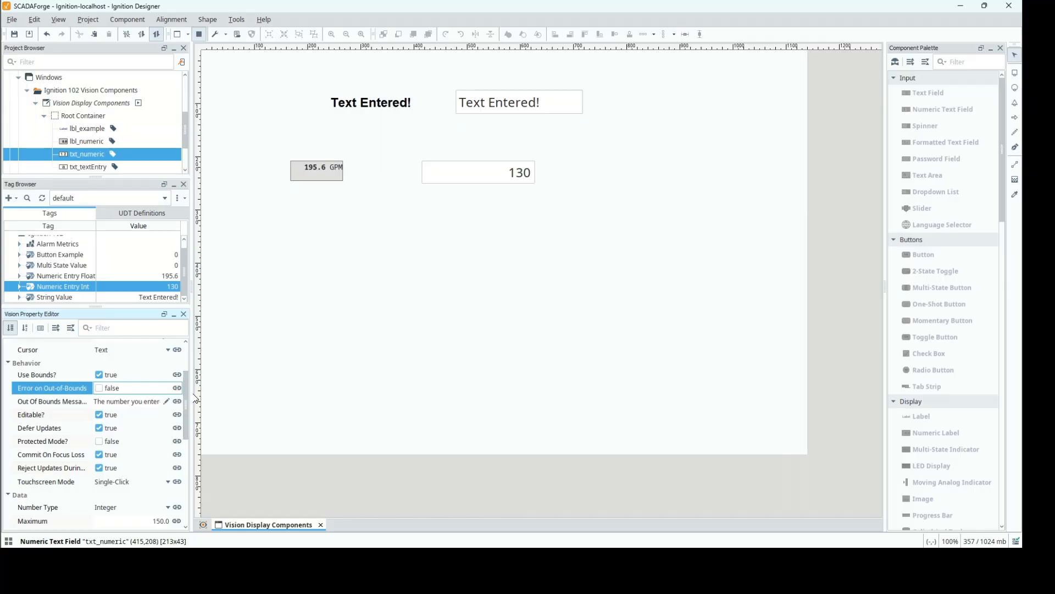
scroll(186, 402, down, 3)
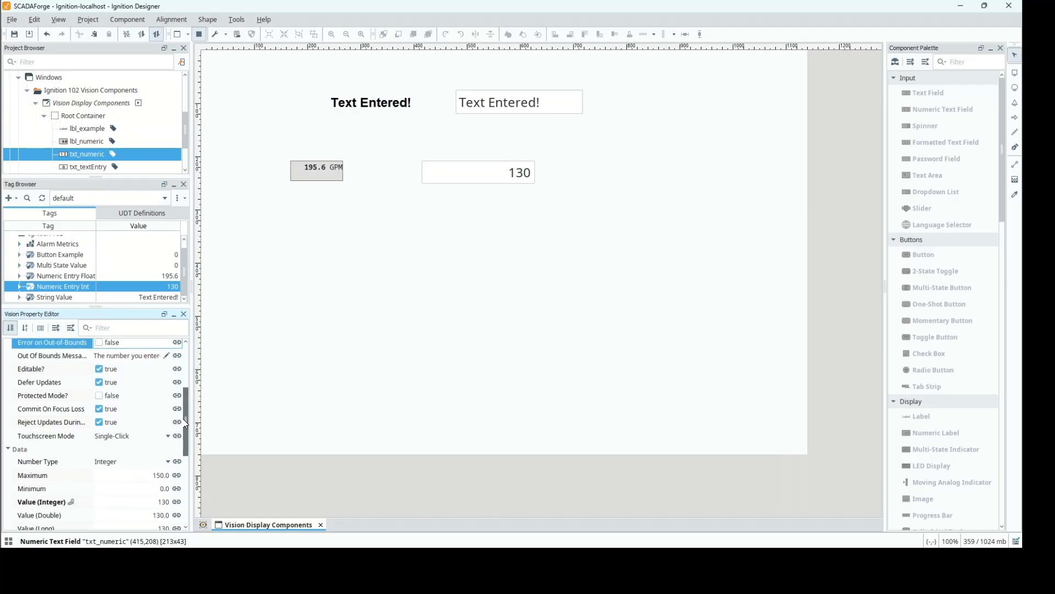
click(491, 165)
key(BackSpace)
key(BackSpace)
key(BackSpace)
text(160)
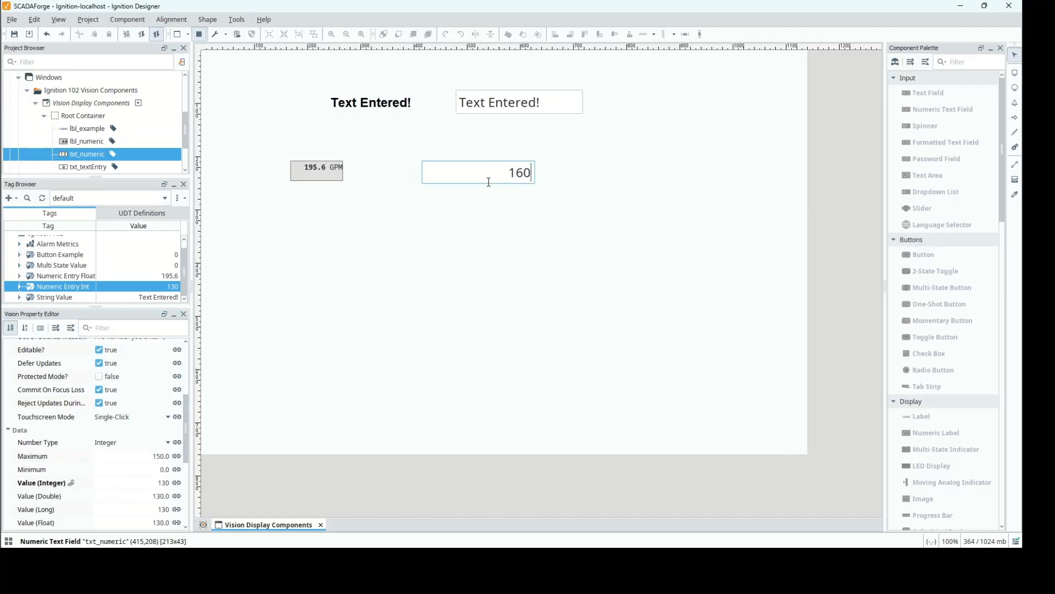
key(Return)
Turn Error on Out-of-Bounds back on for txt_numeric.
drag(185, 438, 185, 419)
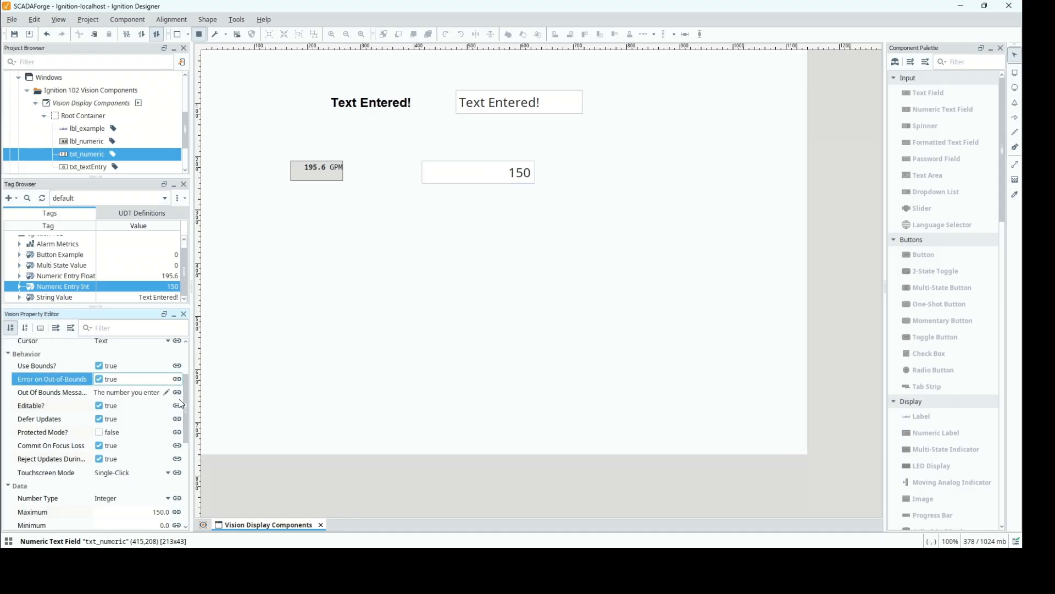
drag(188, 407, 190, 432)
scroll(190, 432, down, 3)
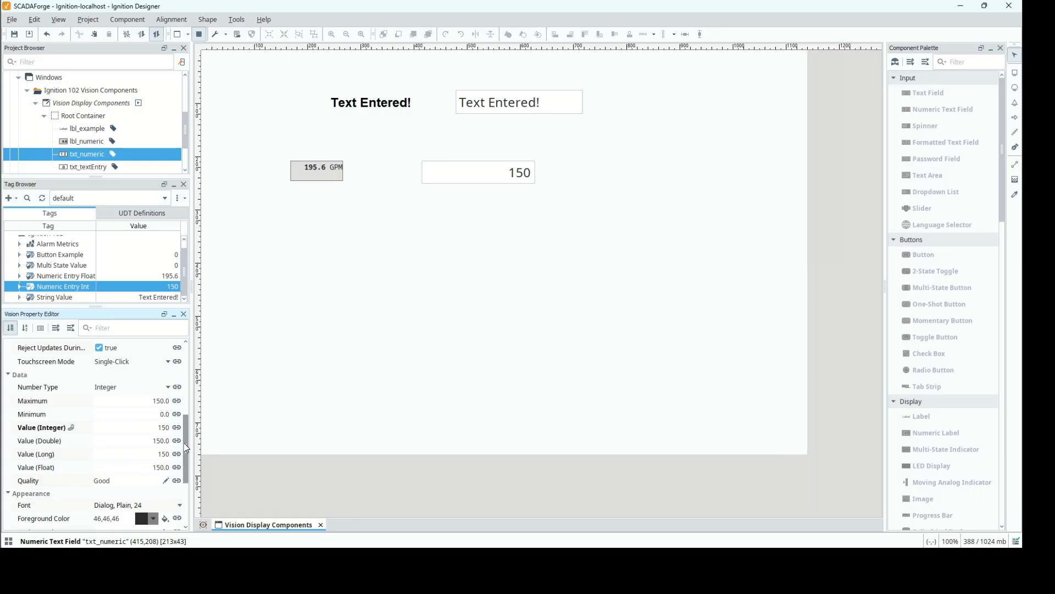
Leave preview mode and return the window to design mode for editing.
drag(186, 448, 188, 424)
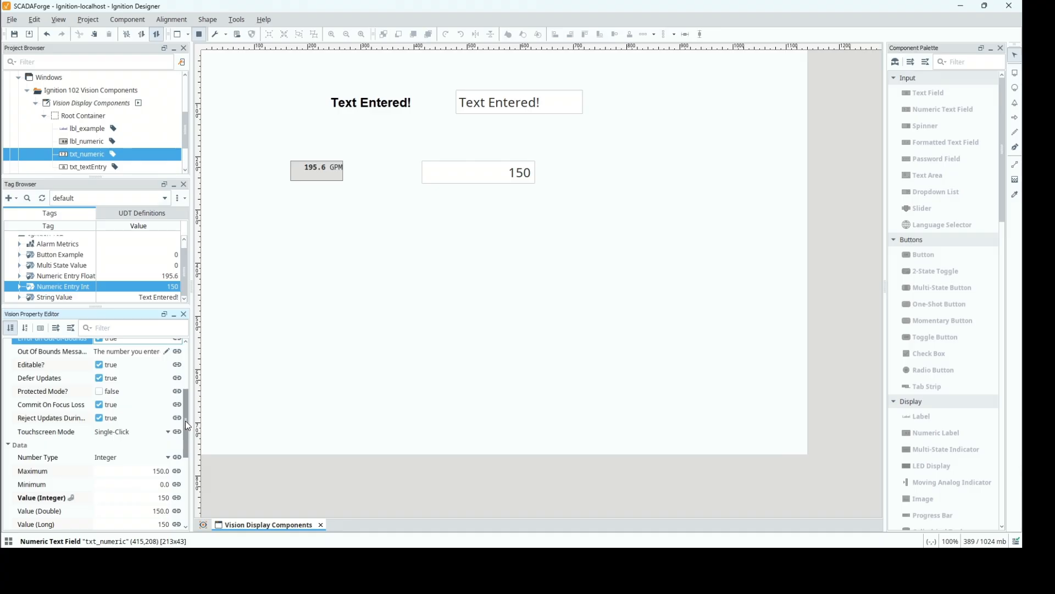
drag(190, 421, 188, 444)
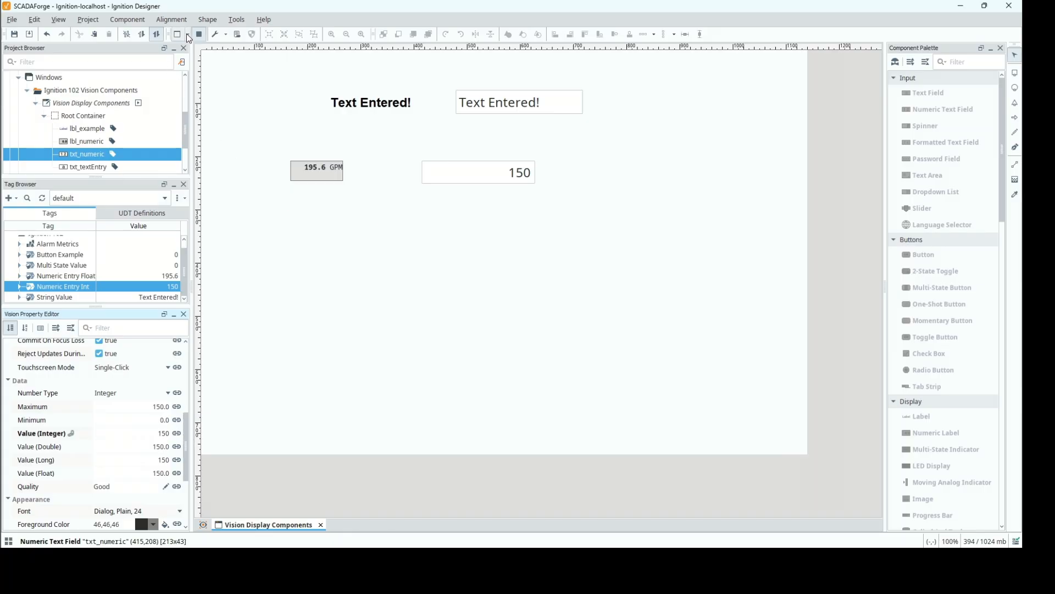
key(F5)
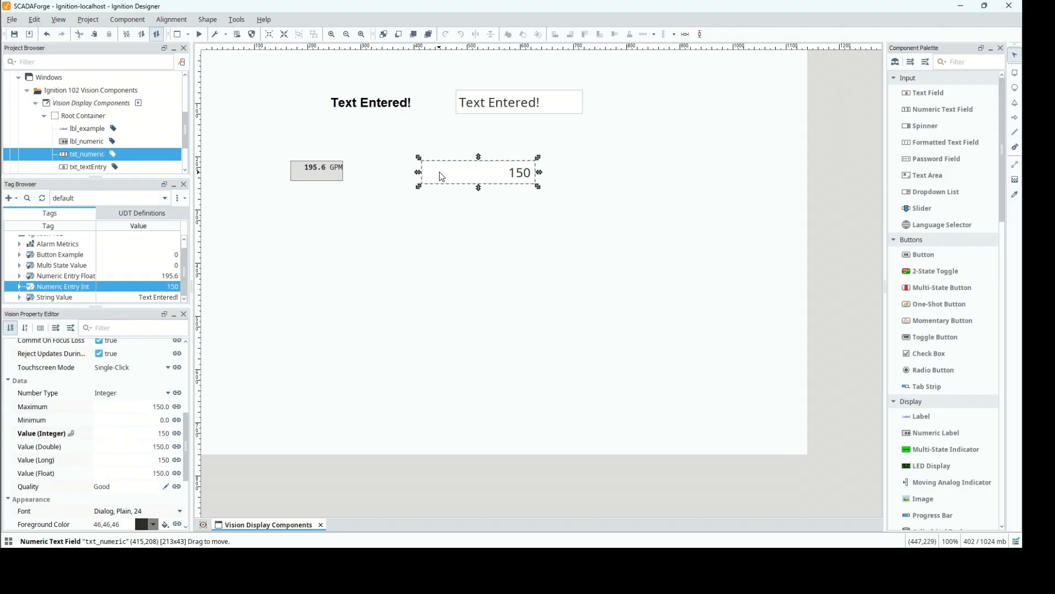
Duplicate the txt_numeric field directly below the original and name the copy txt_numeric_float.
click(428, 198)
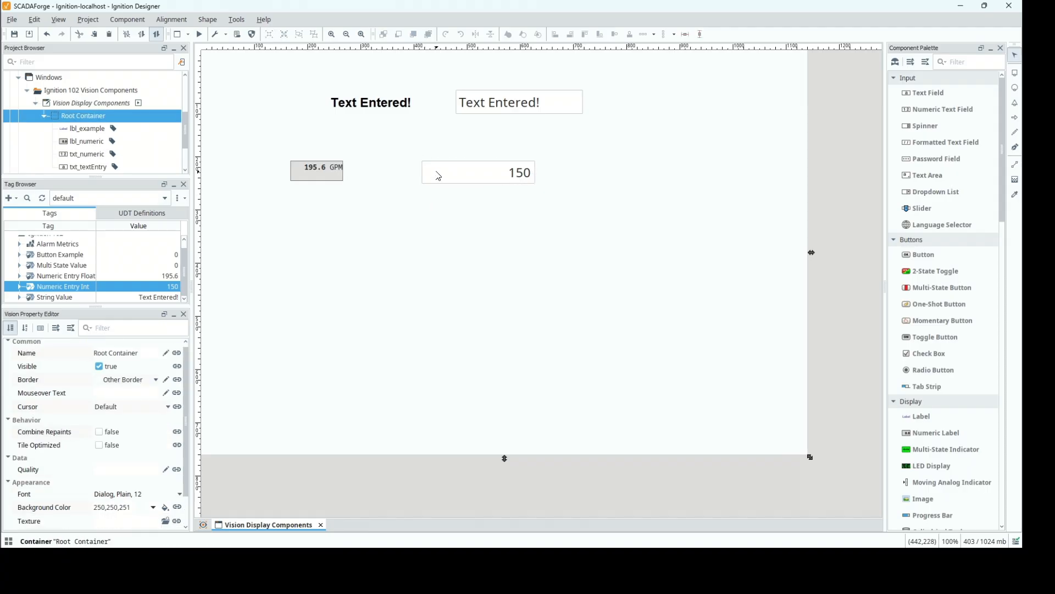
click(438, 176)
right_click(439, 180)
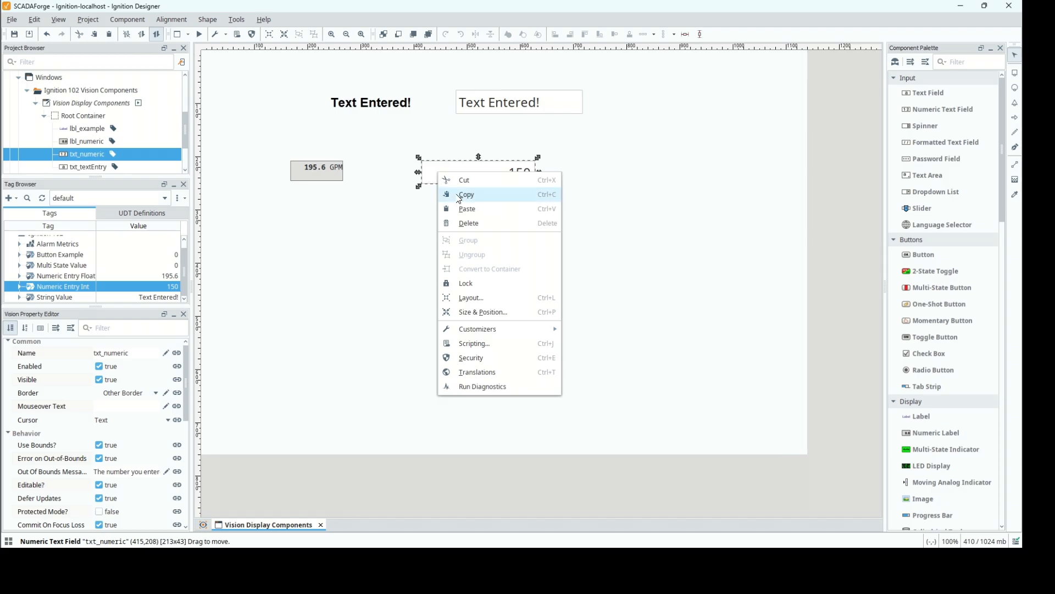
click(458, 197)
right_click(418, 201)
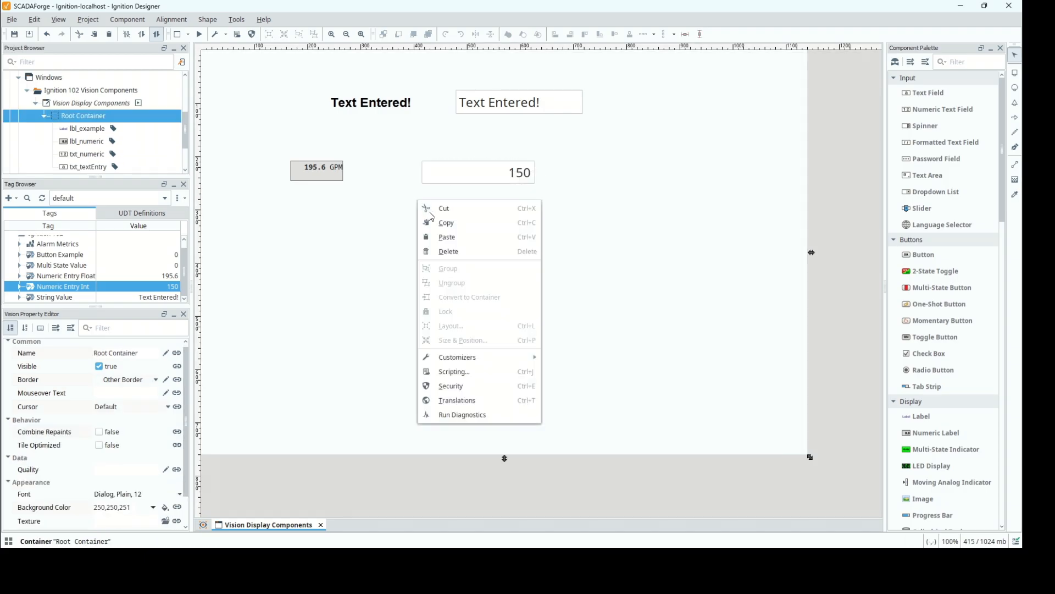
click(442, 237)
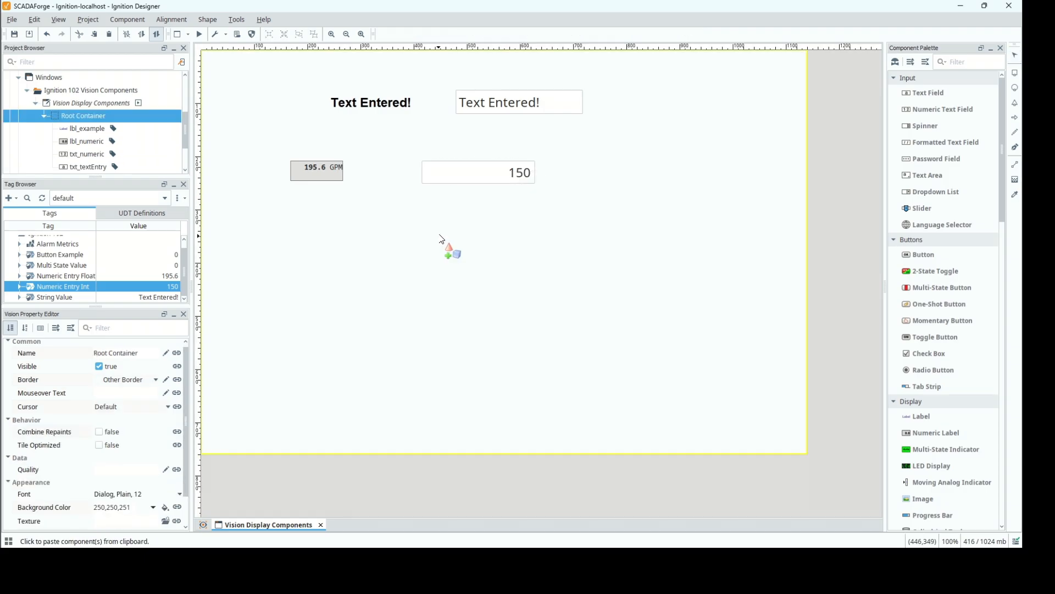
click(424, 205)
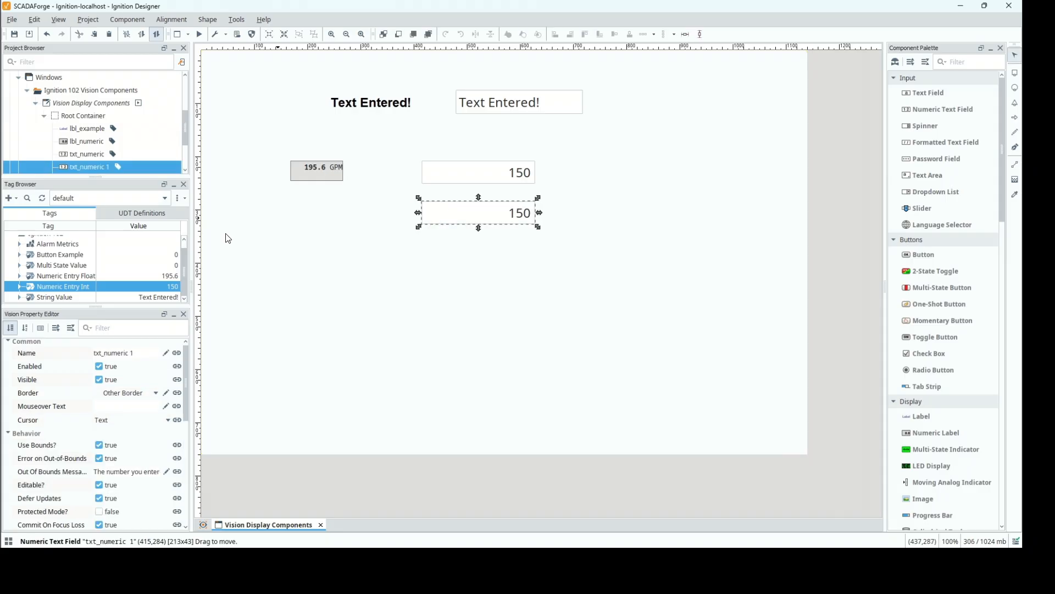
click(140, 354)
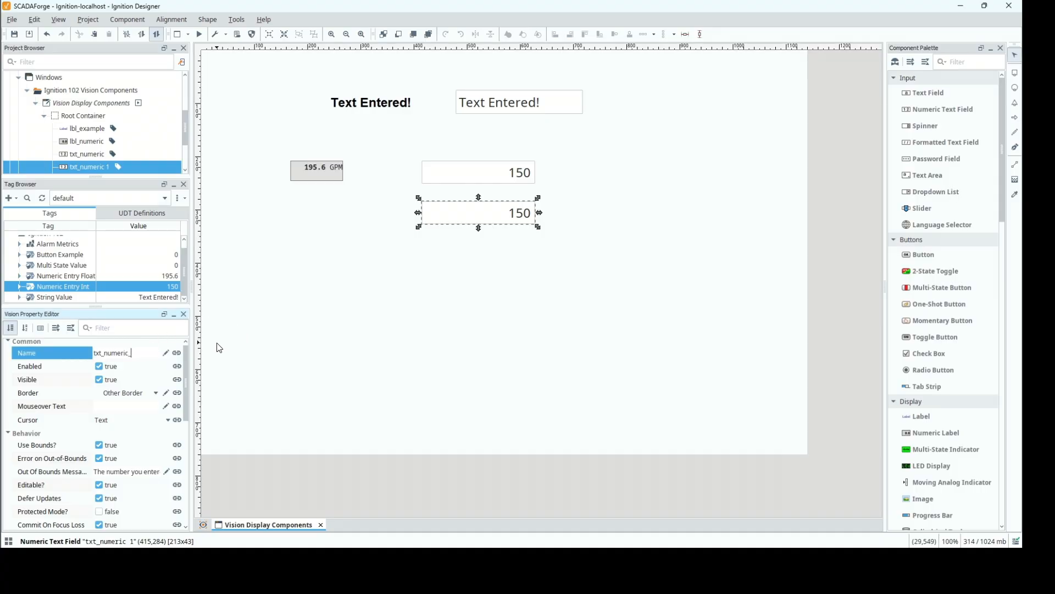
key(Return)
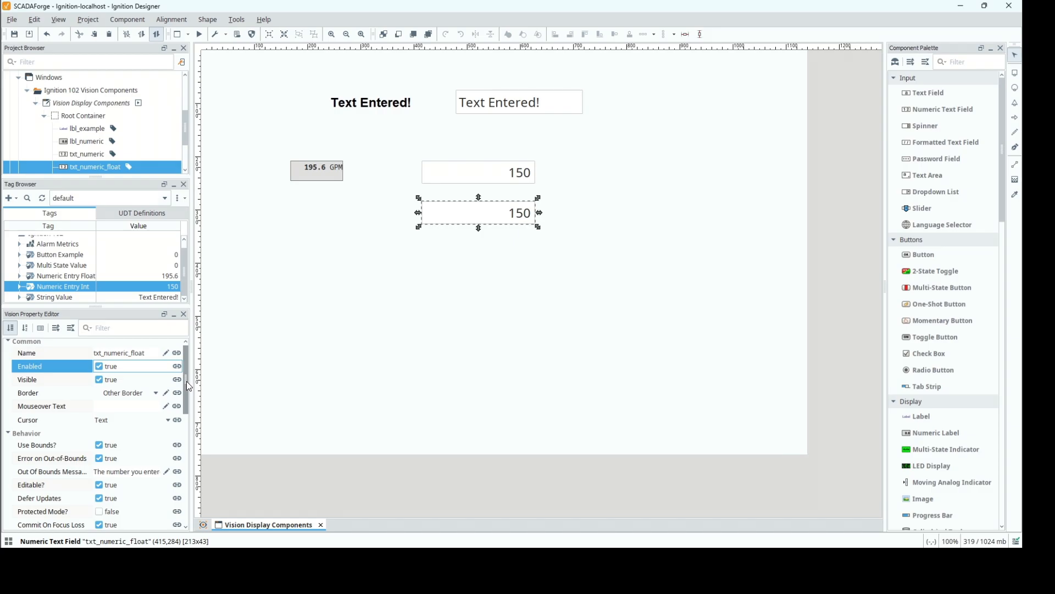
Remove the tag binding from the Value (Integer) property of txt_numeric_float.
drag(186, 381, 186, 458)
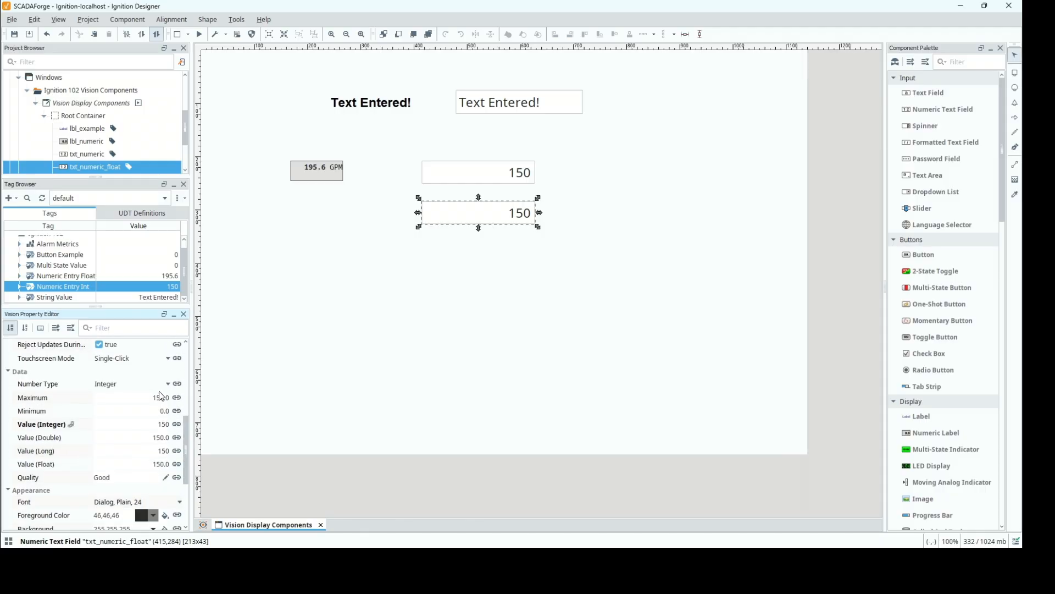
click(176, 424)
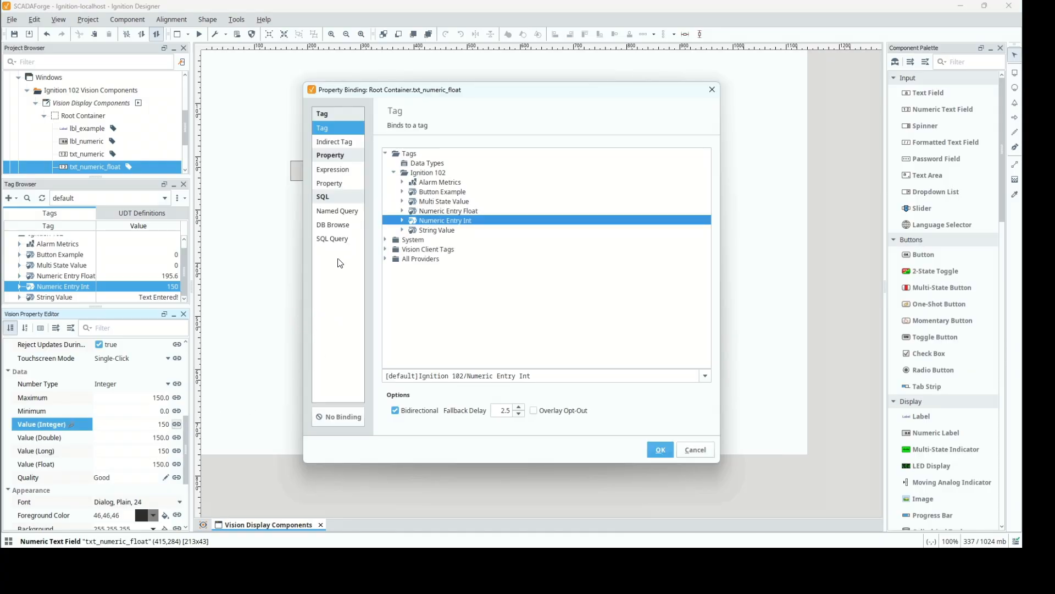
click(338, 417)
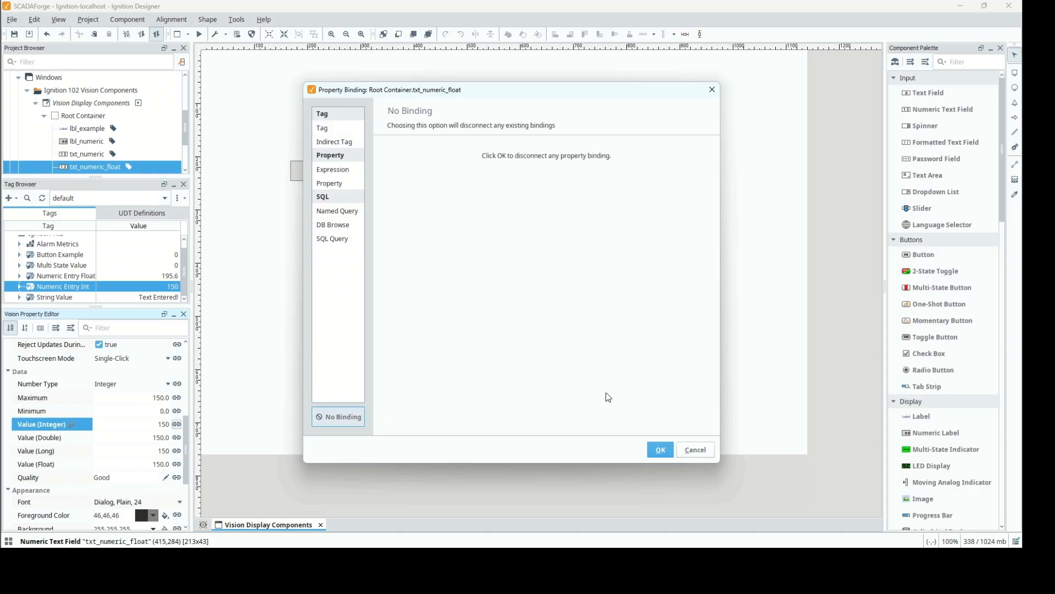
click(670, 451)
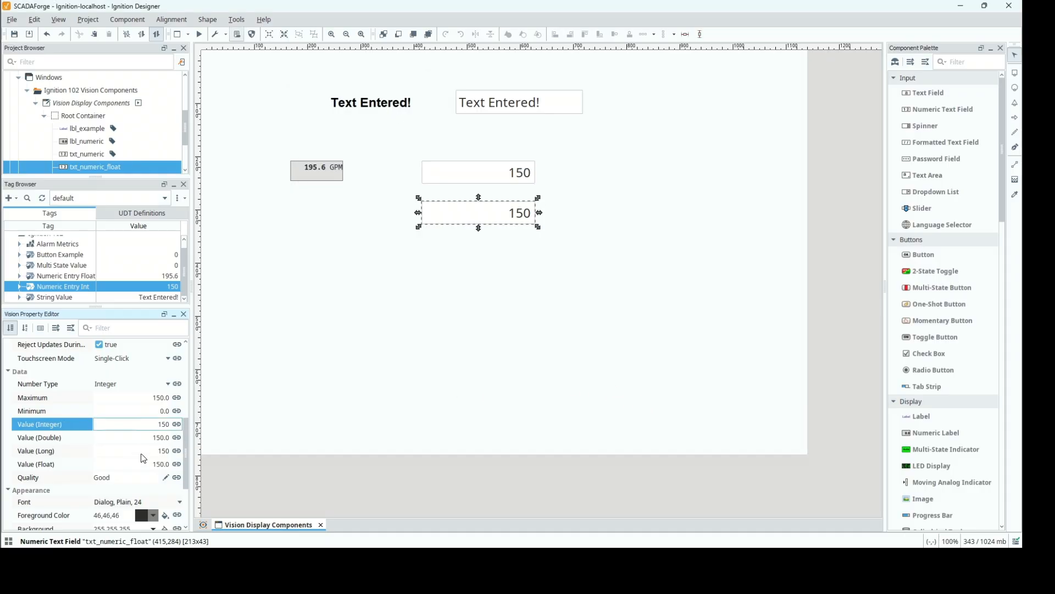
click(178, 465)
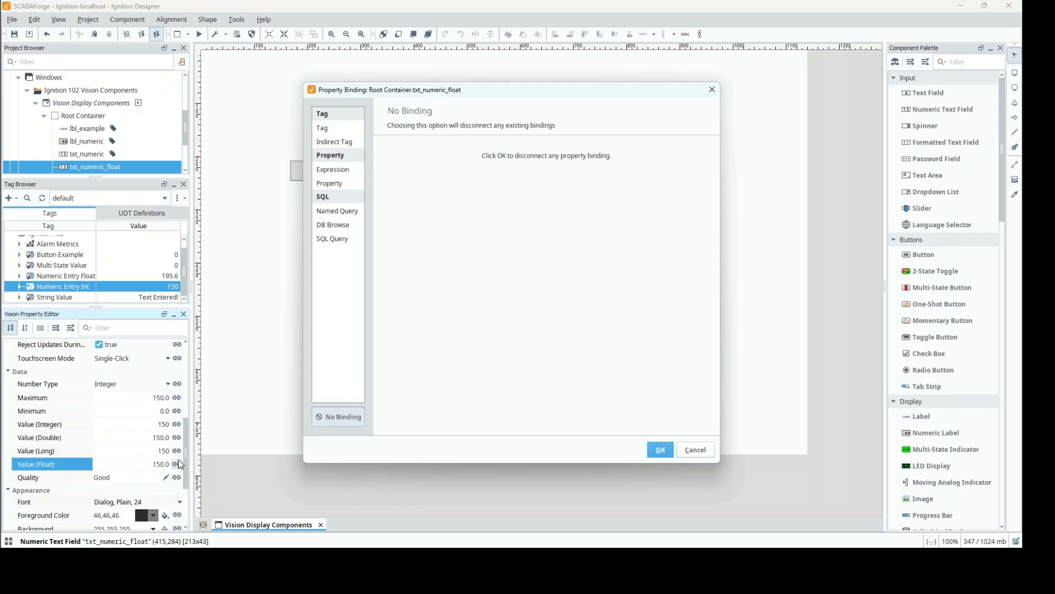
click(325, 130)
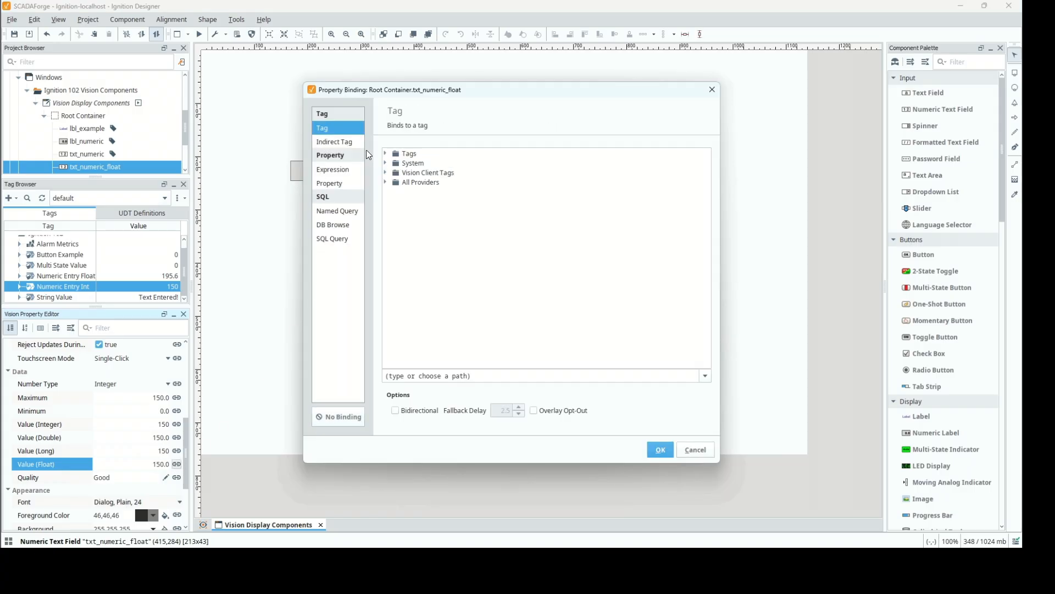
click(387, 154)
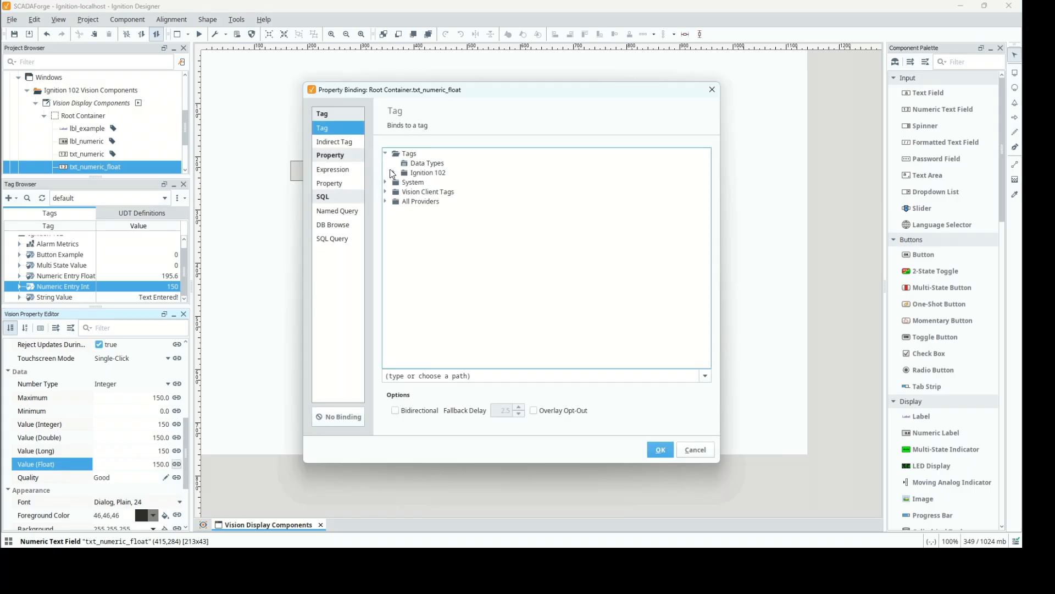
click(395, 173)
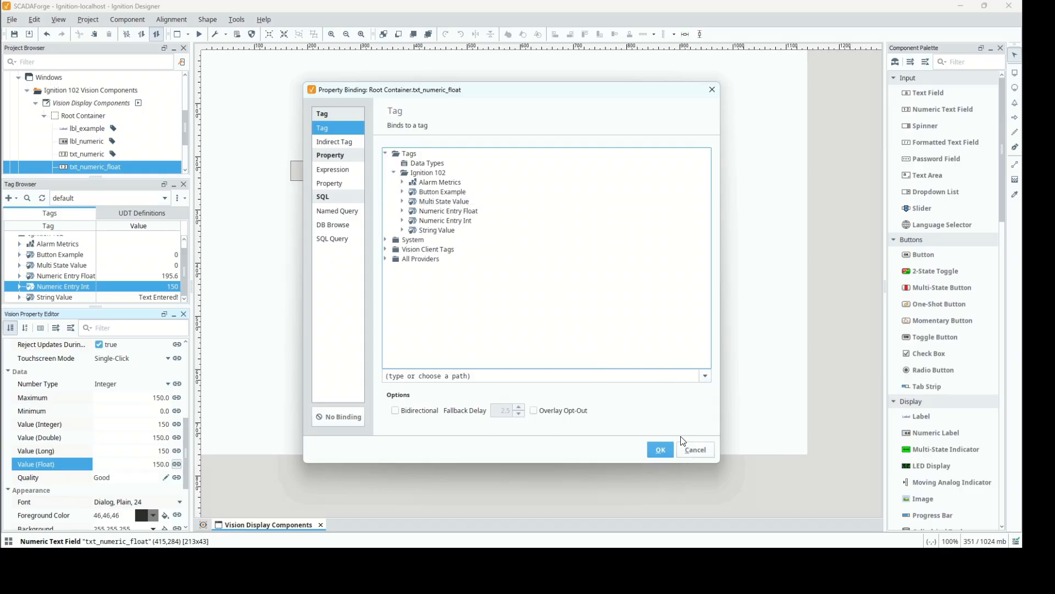
click(687, 454)
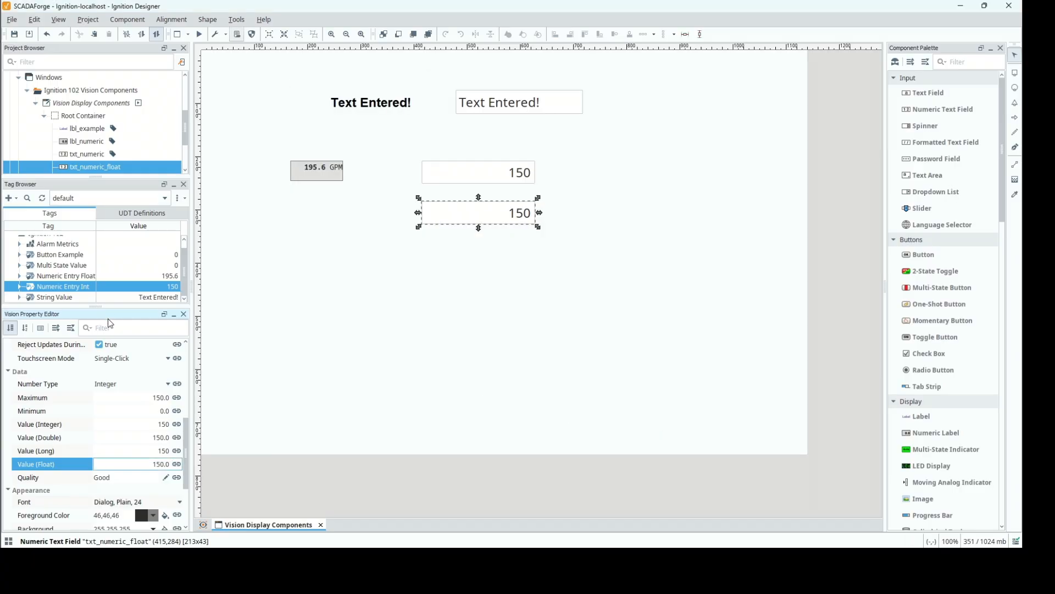
Copy the tag path of the Numeric Entry Float tag.
click(80, 277)
right_click(81, 280)
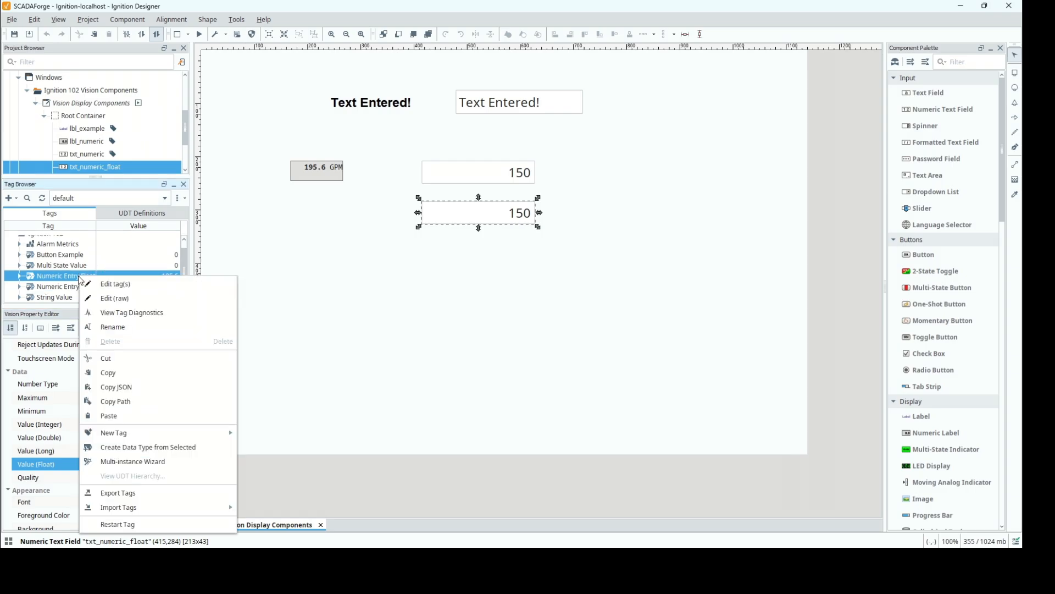
click(126, 403)
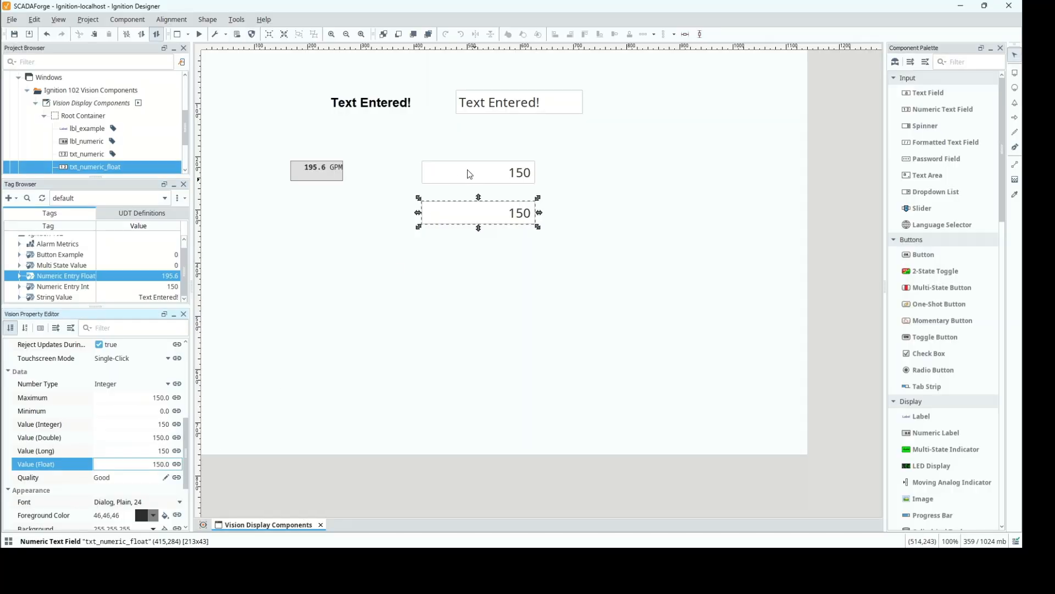
Bind the Value (Float) property of txt_numeric_float to the copied tag path [default]Ignition 102/Numeric Entry Float, without the bidirectional option.
click(176, 465)
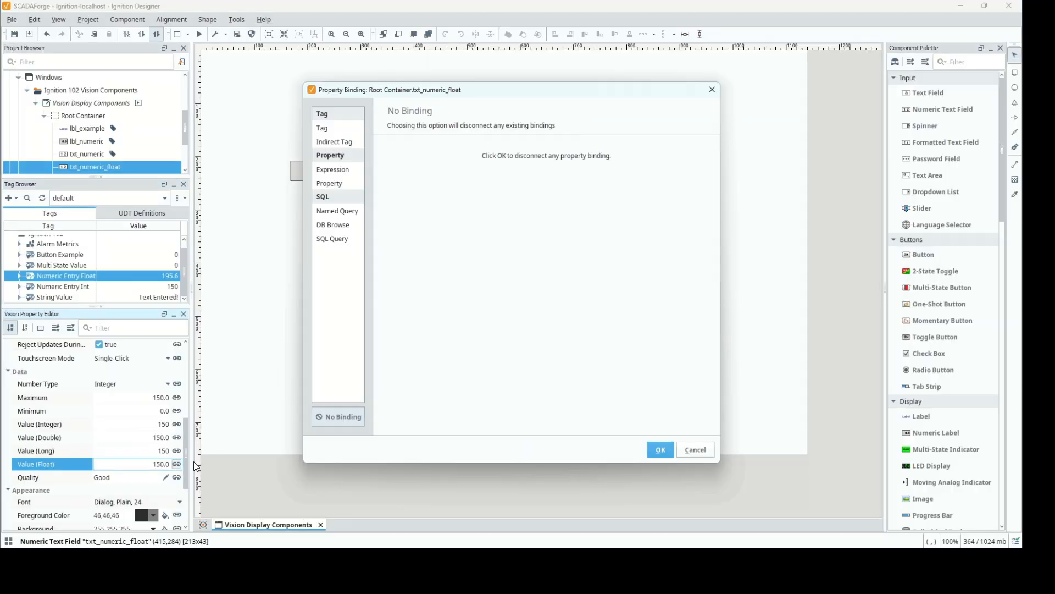
click(332, 129)
drag(507, 378, 330, 354)
key(ctrl+v)
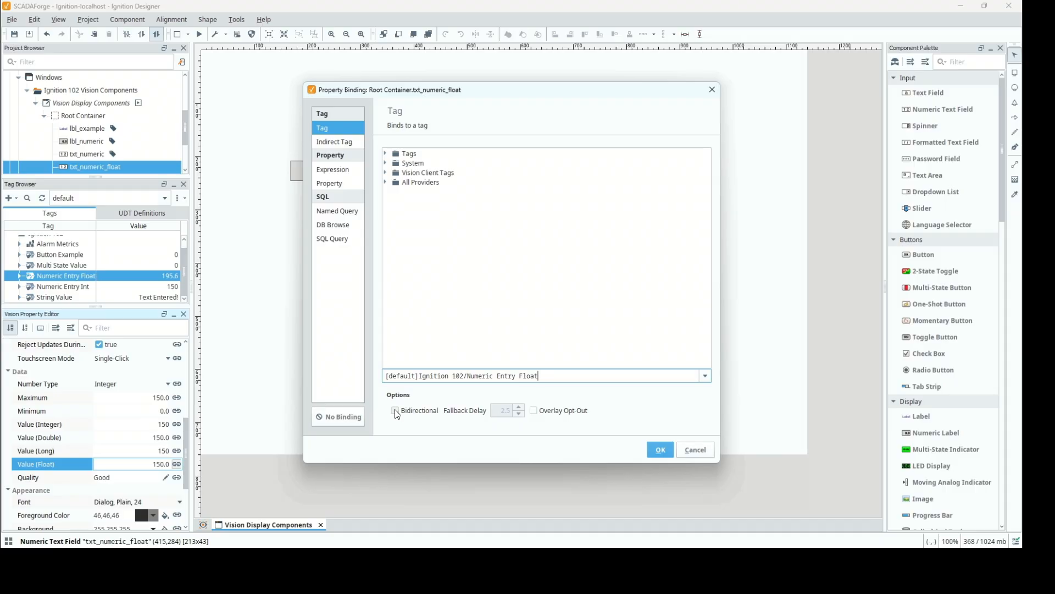
key(Return)
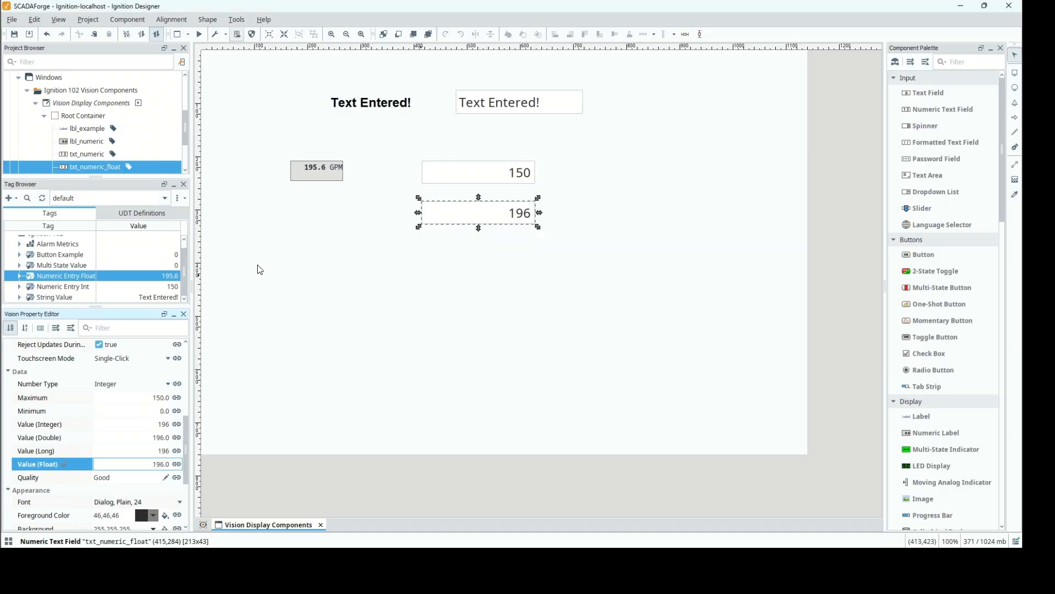
click(177, 464)
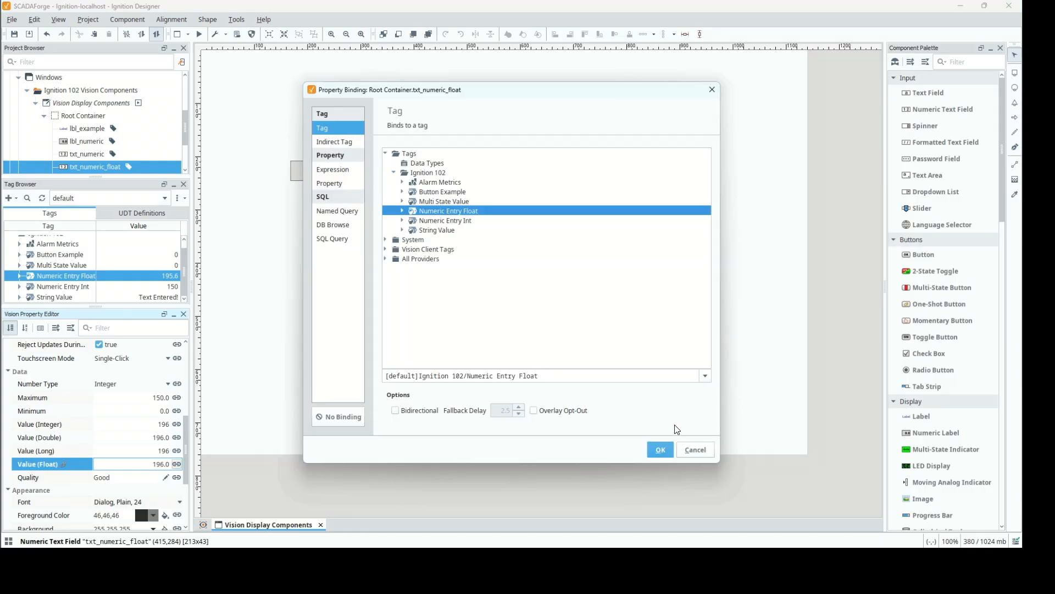
click(690, 447)
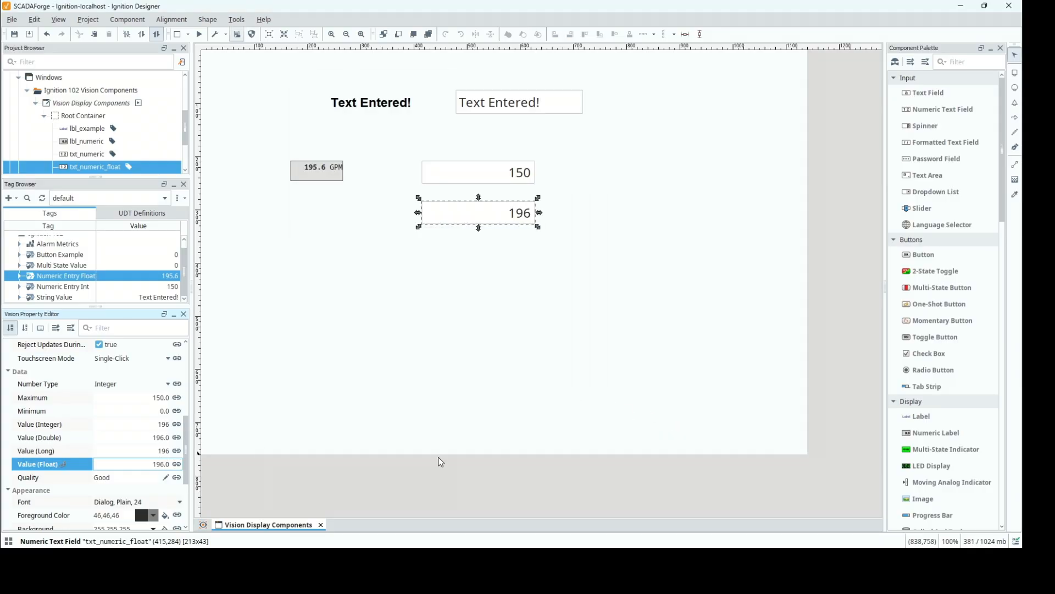
click(176, 465)
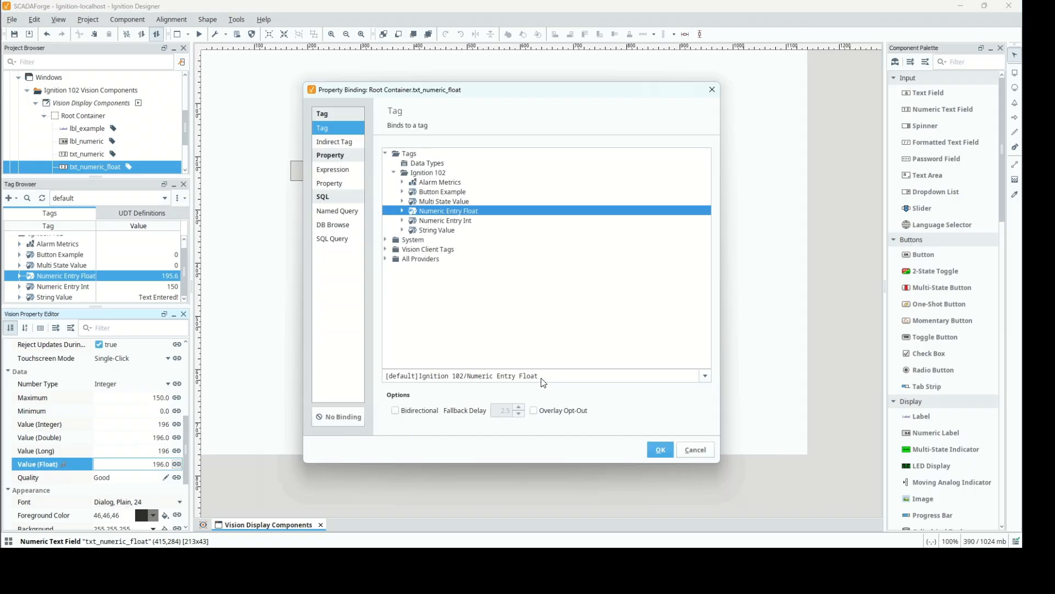
click(692, 449)
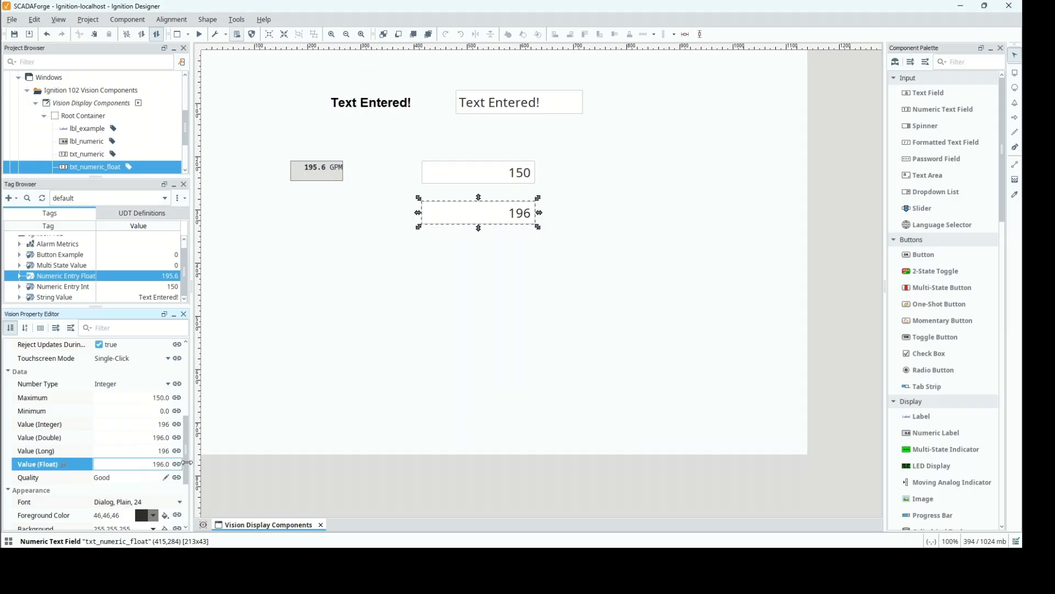
Remove the tag binding from the Value (Float) property of txt_numeric_float.
click(176, 464)
click(338, 420)
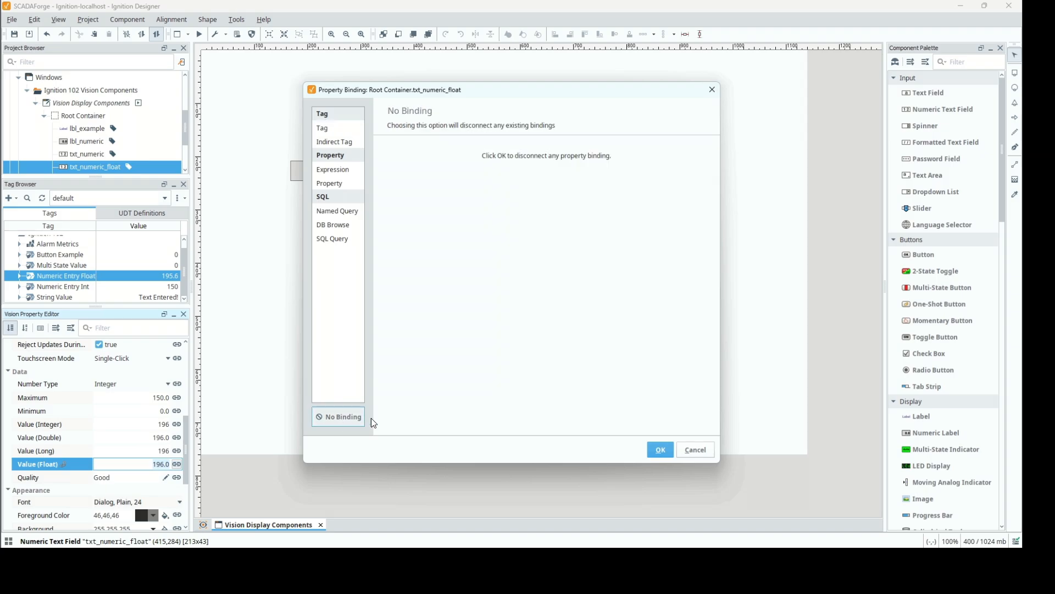
click(661, 450)
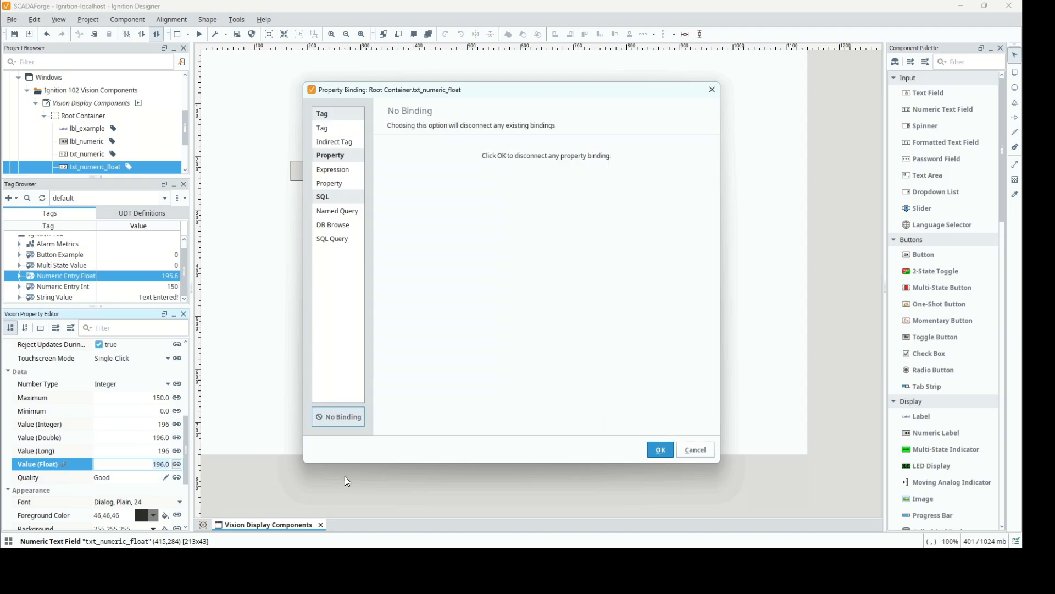
Bind Value (Float) of txt_numeric_float to the tag [default]Ignition 102/Numeric Entry Float with the Bidirectional option enabled.
click(176, 465)
click(322, 129)
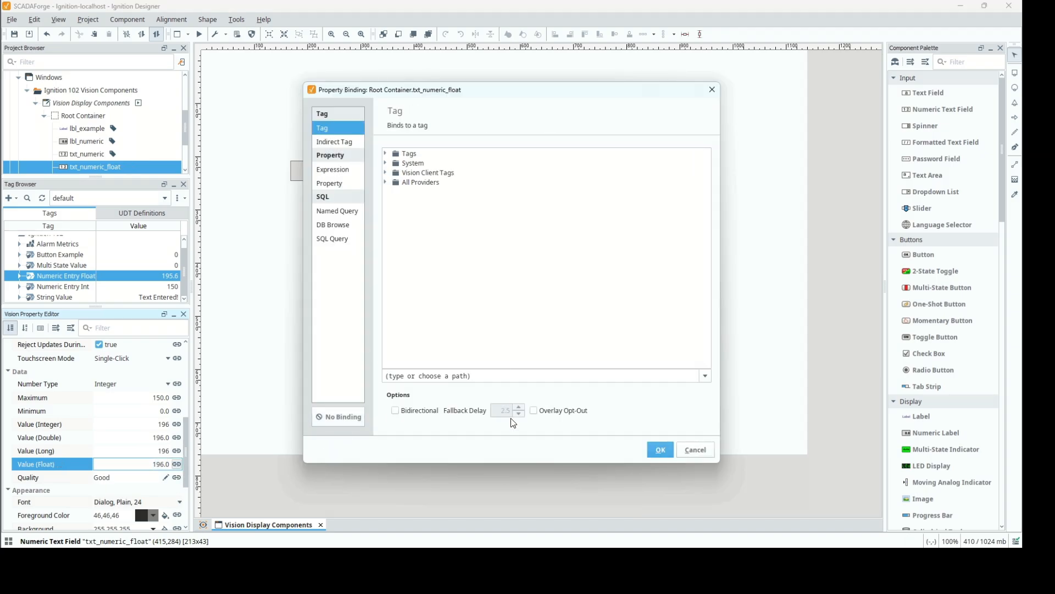
click(513, 379)
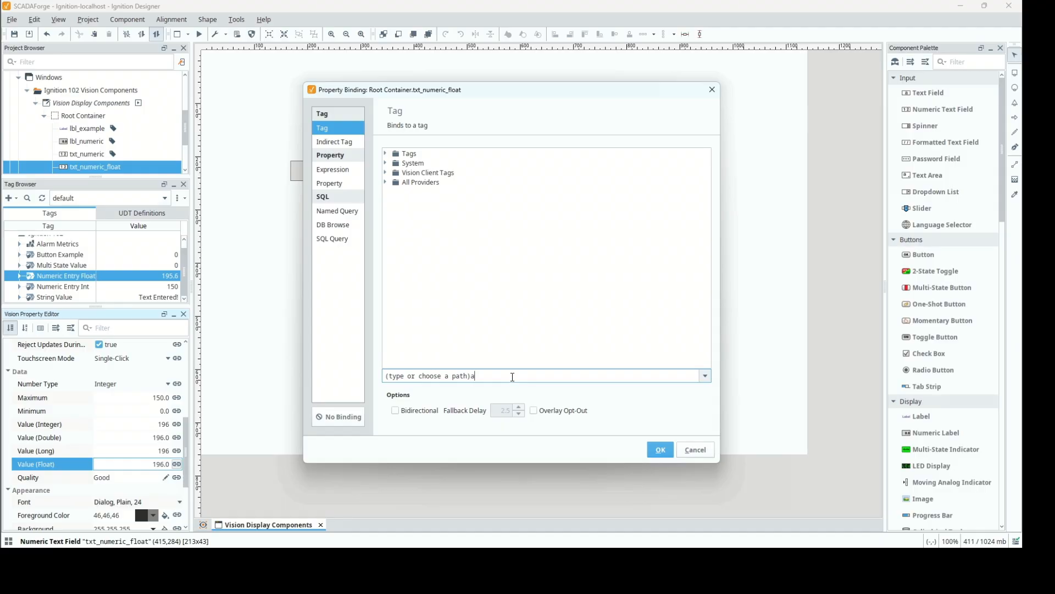
text(a)
key(ctrl+a)
text([default]Ignition 102/Numeric Entry Float)
key(Tab)
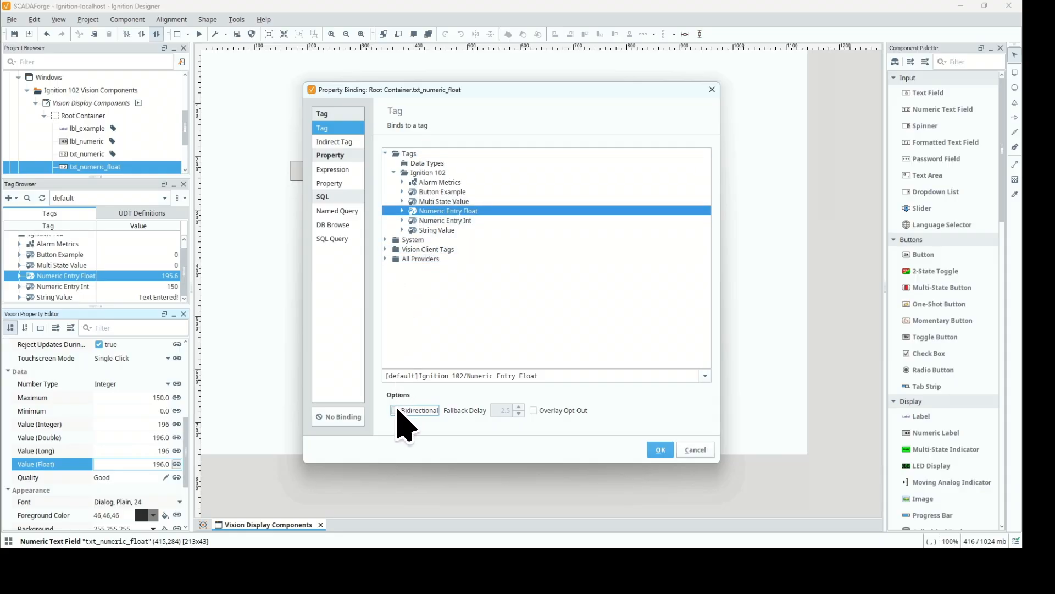
click(395, 410)
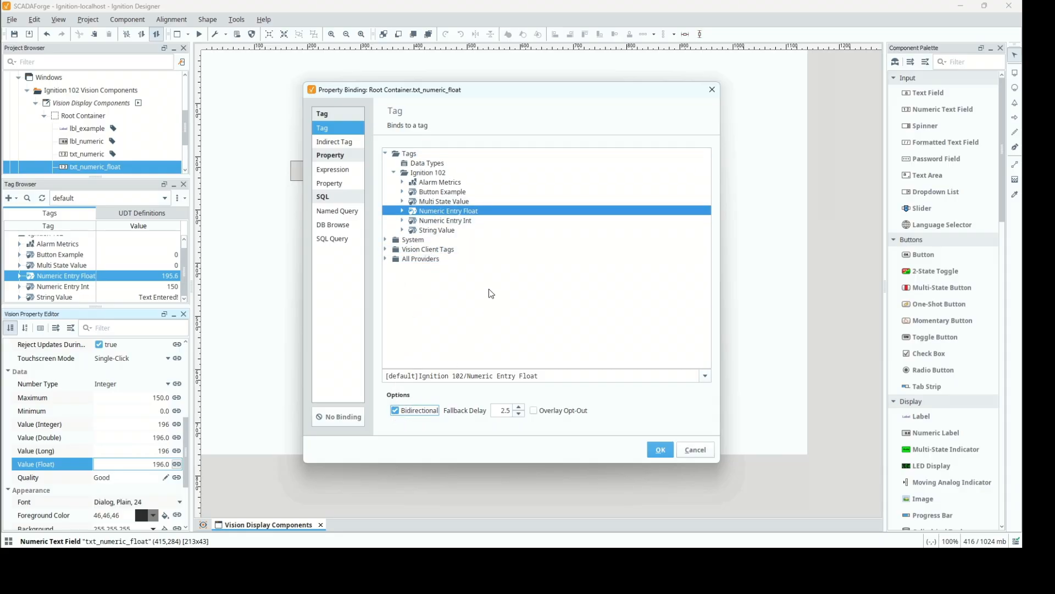
click(660, 450)
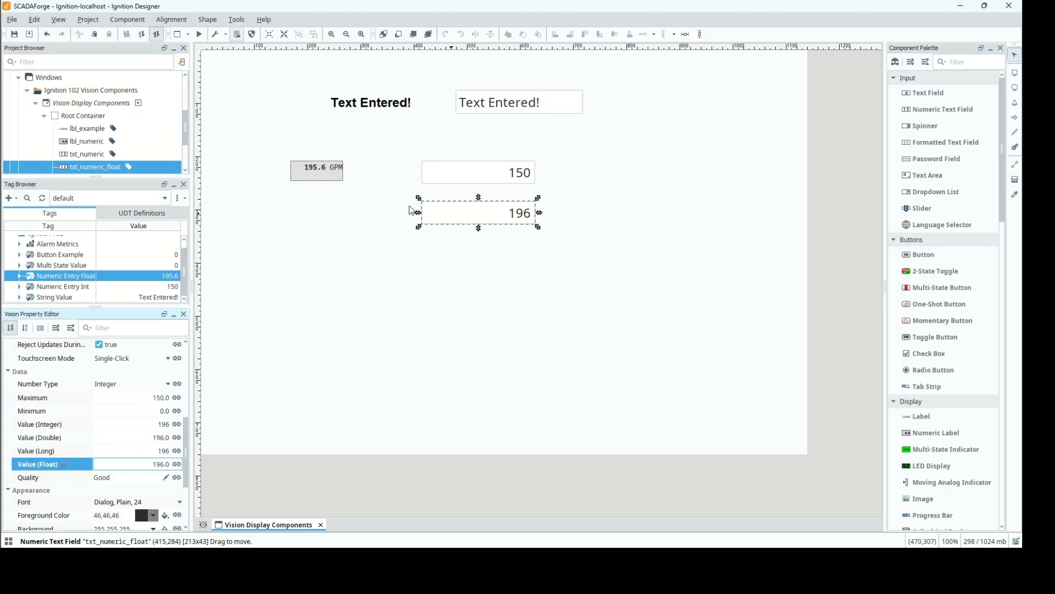
Align the lbl_numeric label with txt_numeric_float along their horizontal center line.
ctrl+click(334, 177)
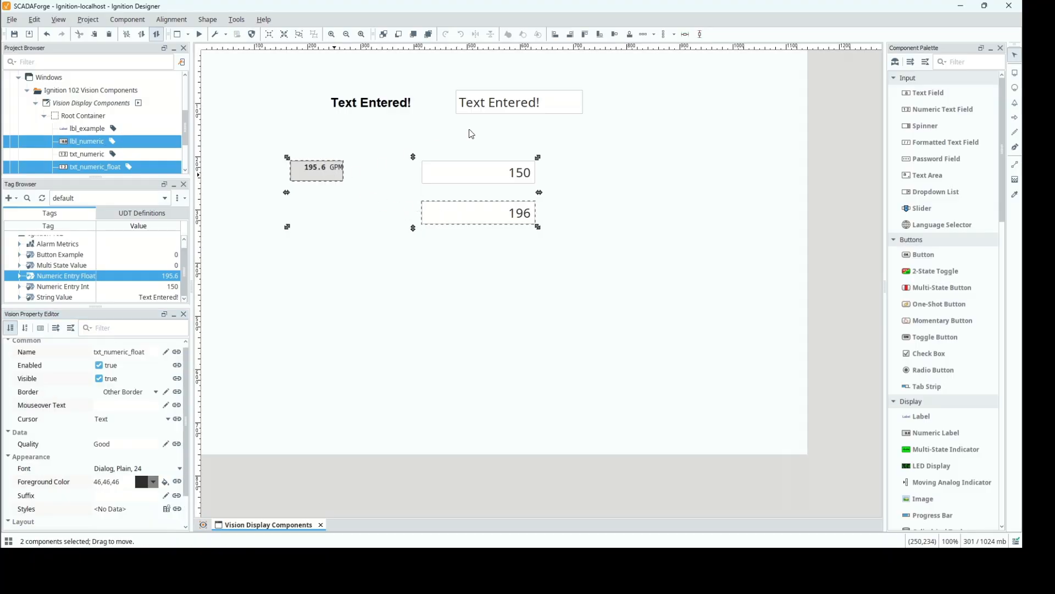
click(614, 34)
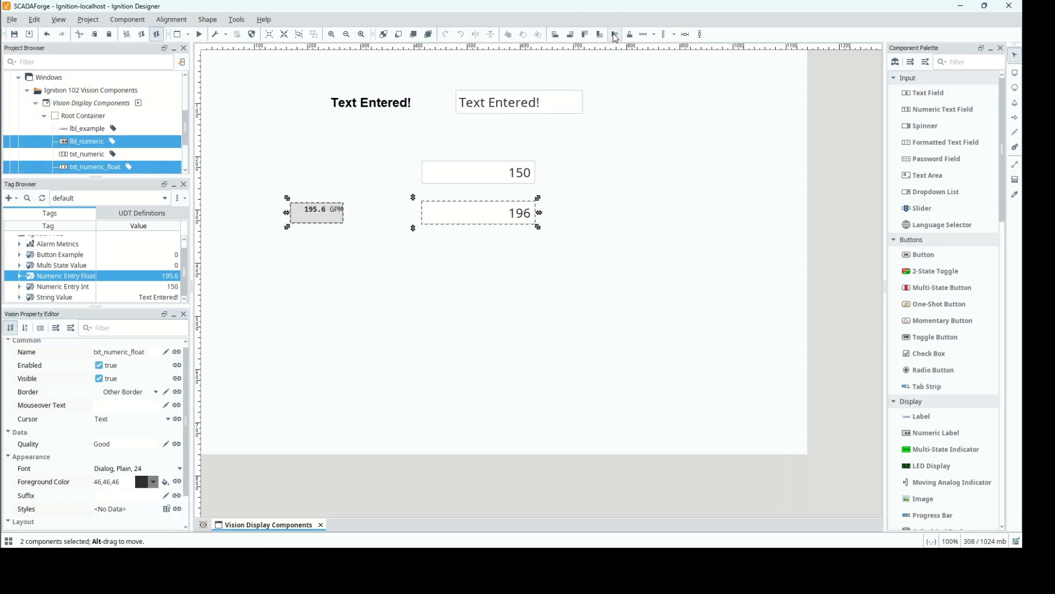
click(375, 245)
Set the Number Type of the txt_numeric_float field to Float.
click(493, 214)
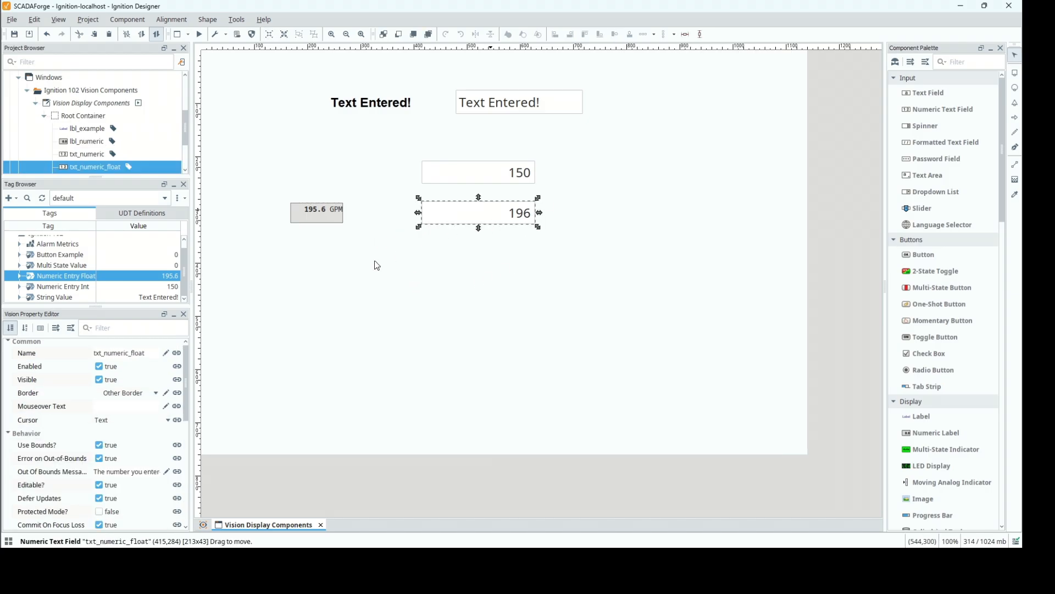
drag(184, 393, 184, 433)
scroll(184, 433, down, 1)
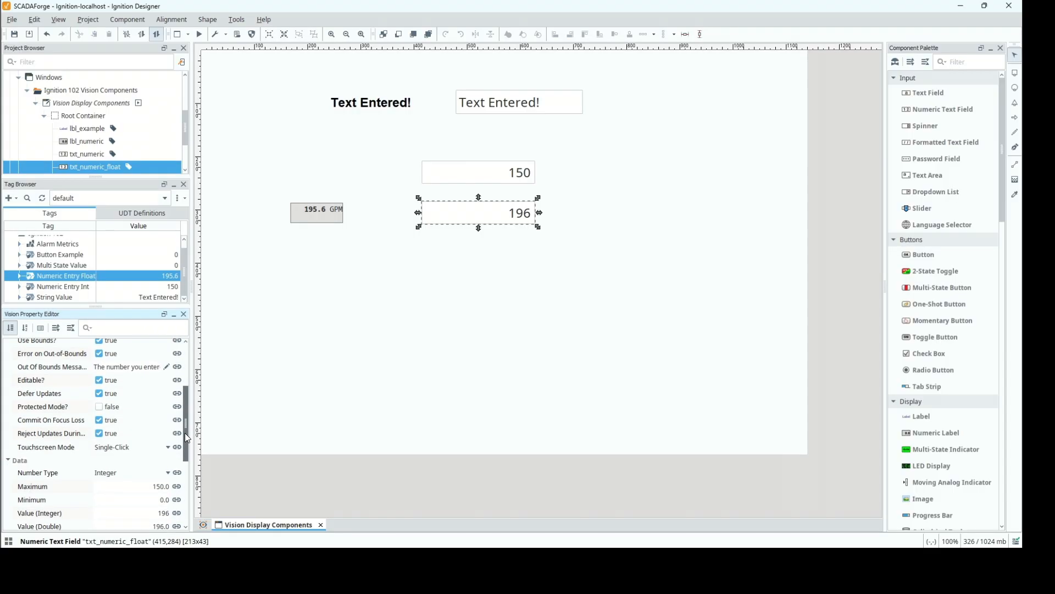
scroll(185, 439, down, 5)
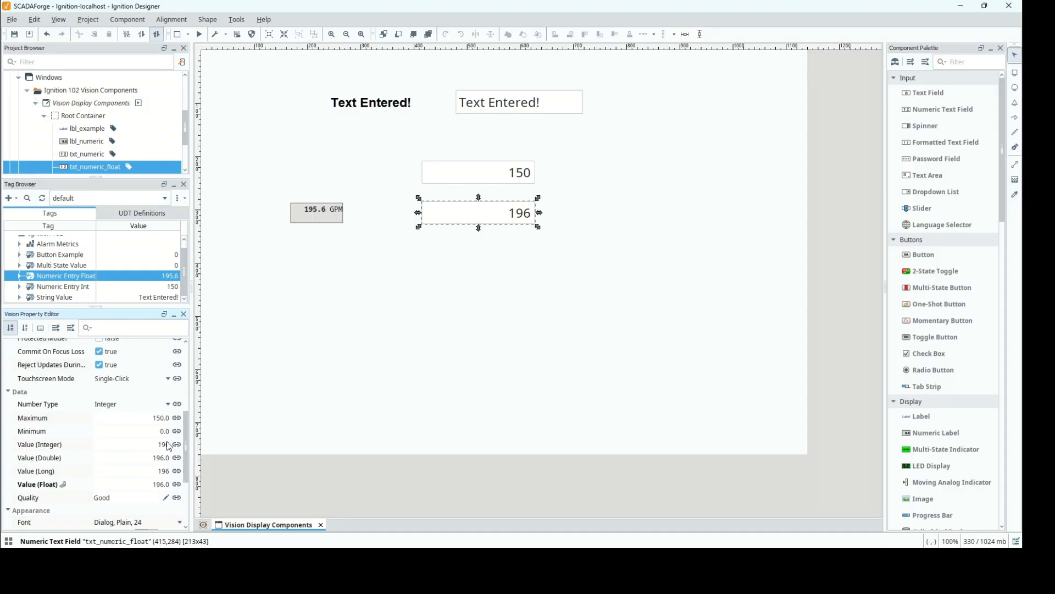
click(167, 403)
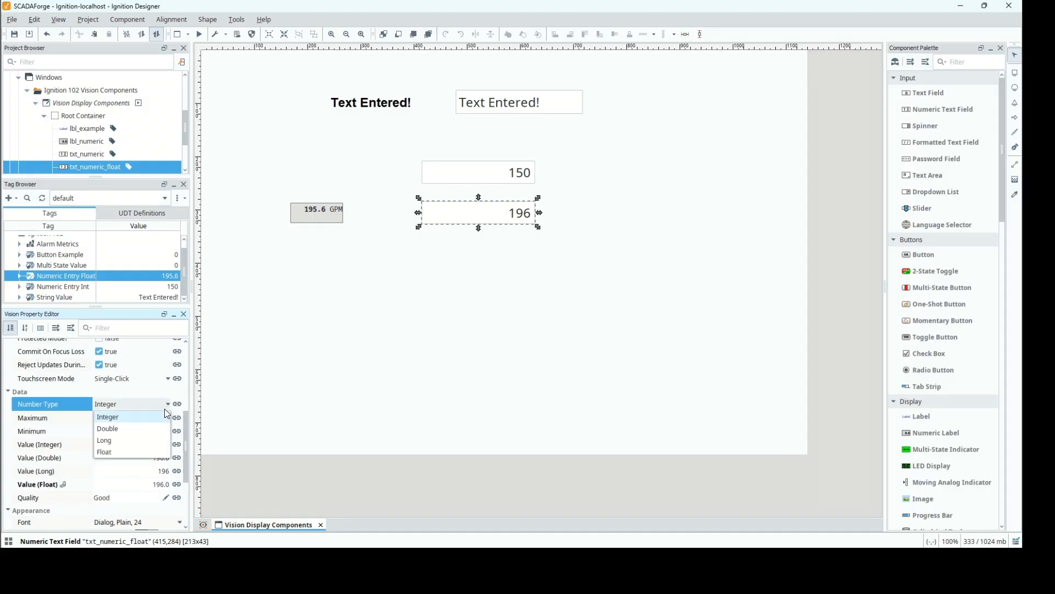
click(105, 453)
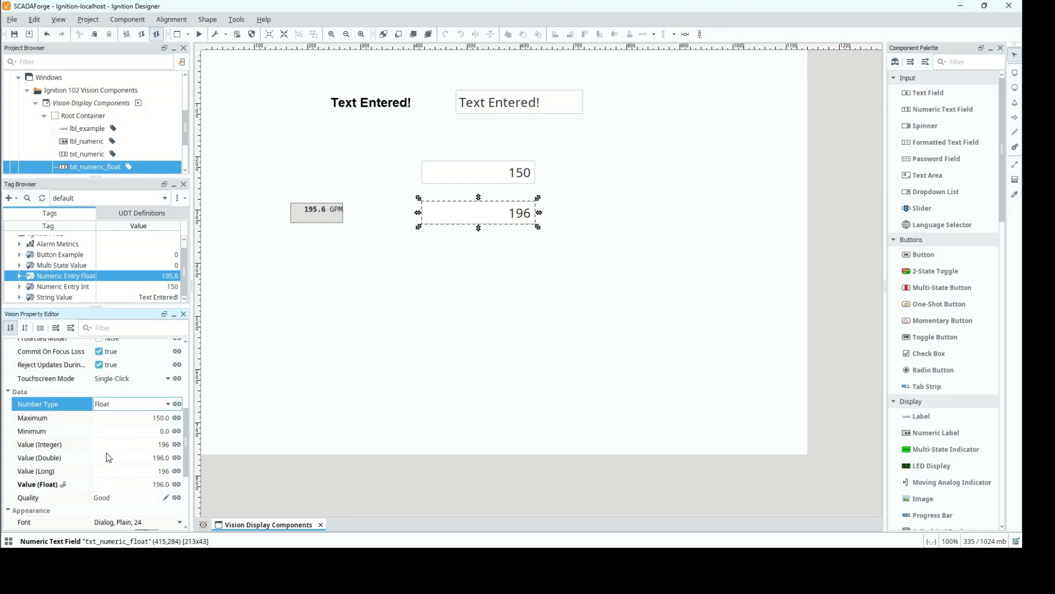
Reopen the tag binding on Value (Float) of txt_numeric_float and reapply it with Bidirectional enabled.
click(123, 485)
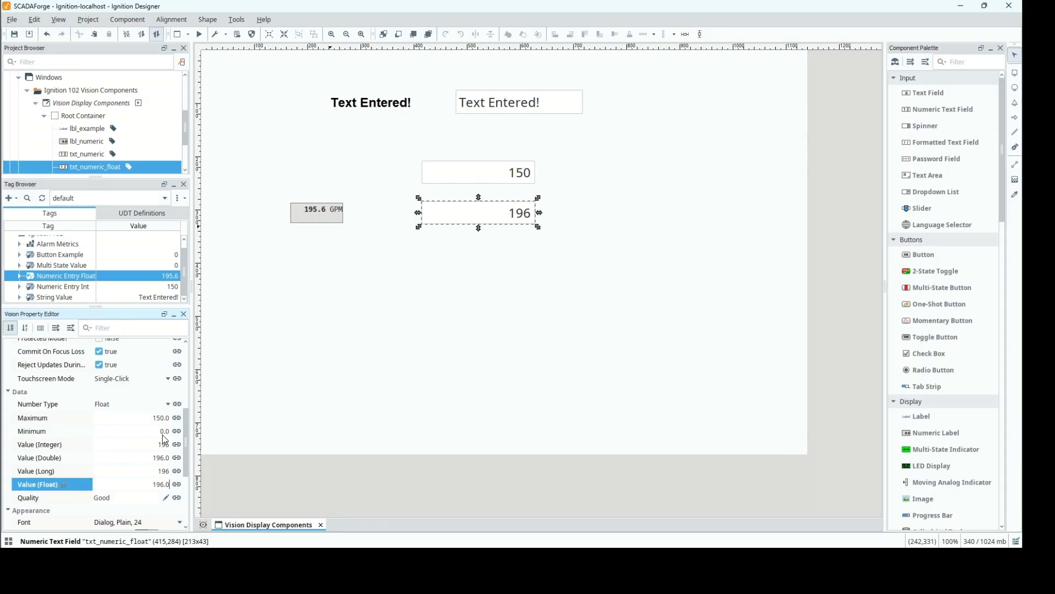
click(177, 484)
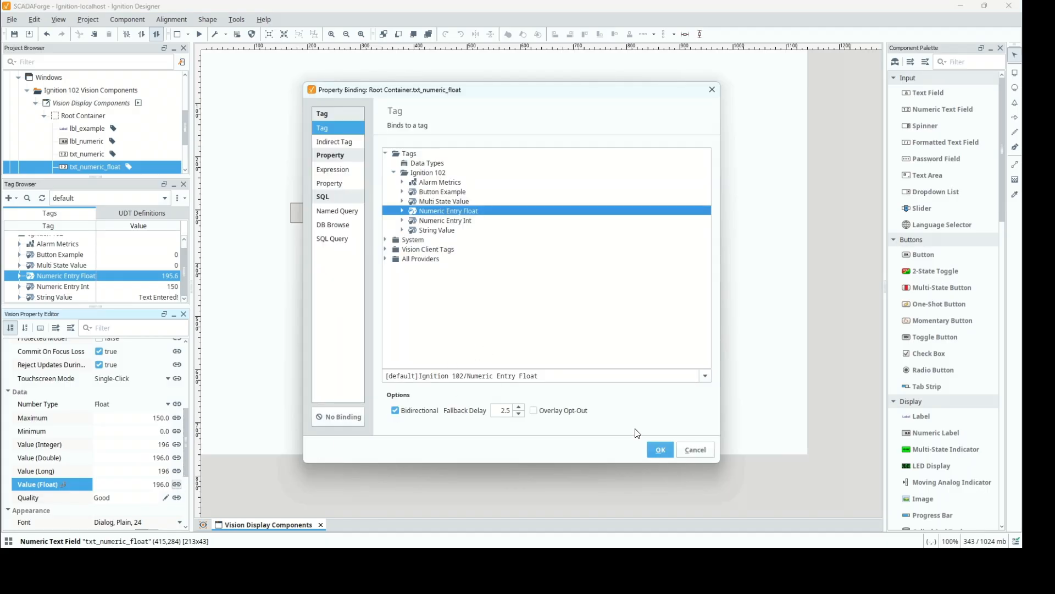
click(660, 447)
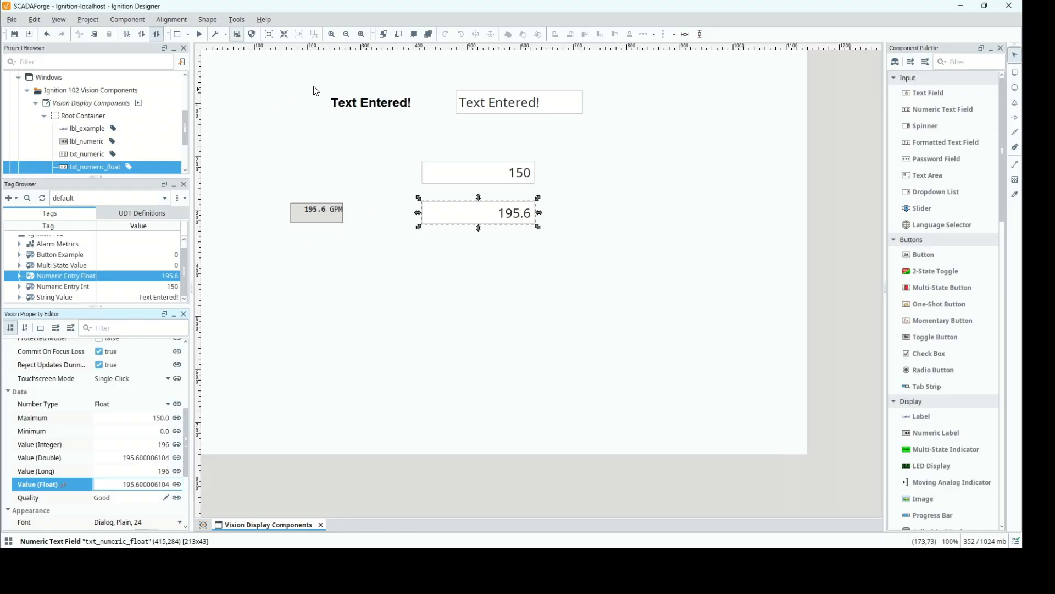
Start preview mode and enter 145.4 in the txt_numeric_float field.
click(205, 35)
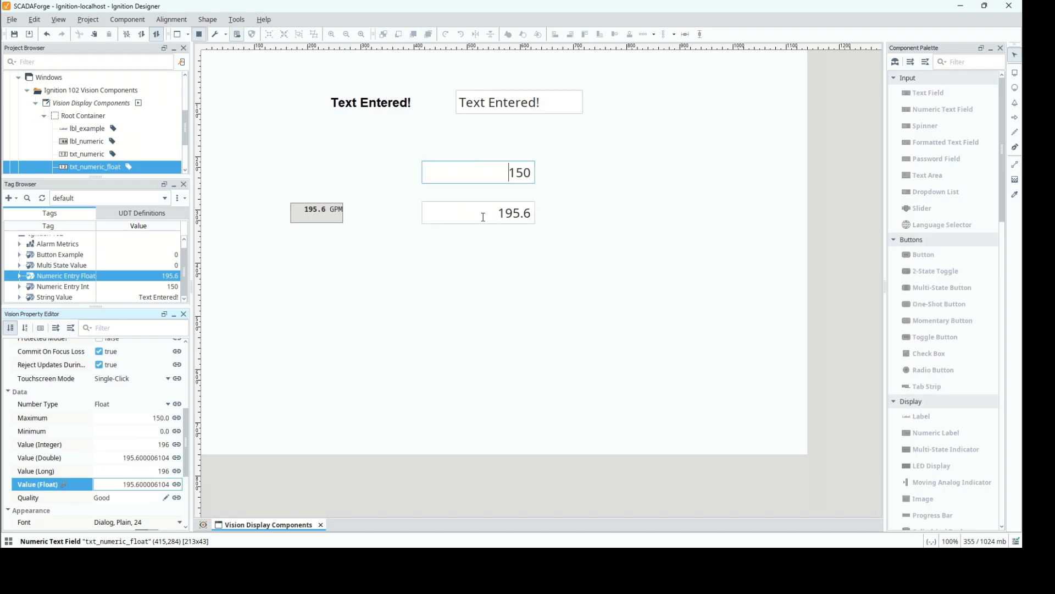
click(486, 217)
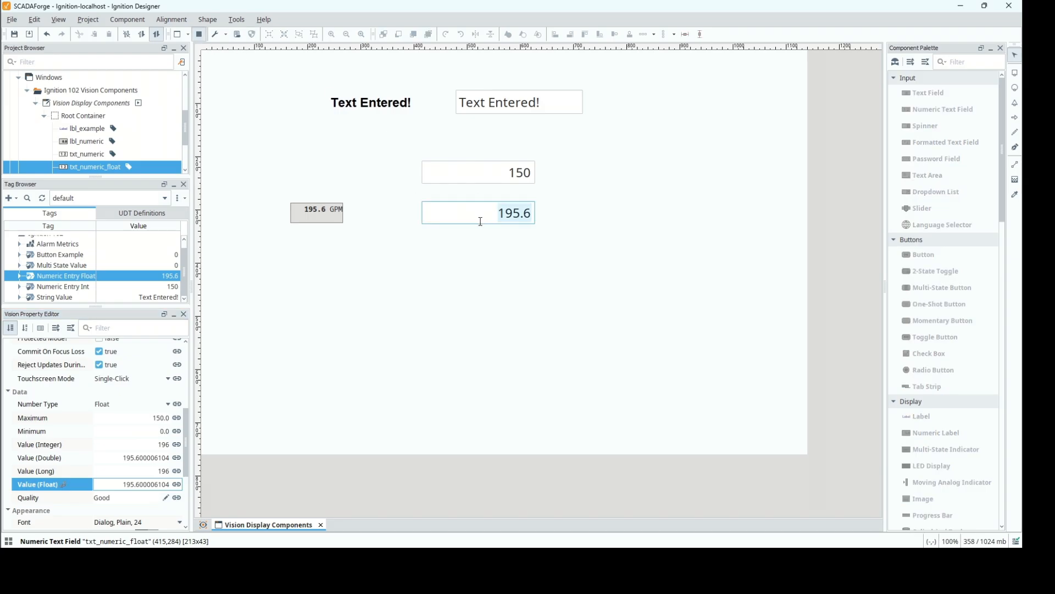
text(145)
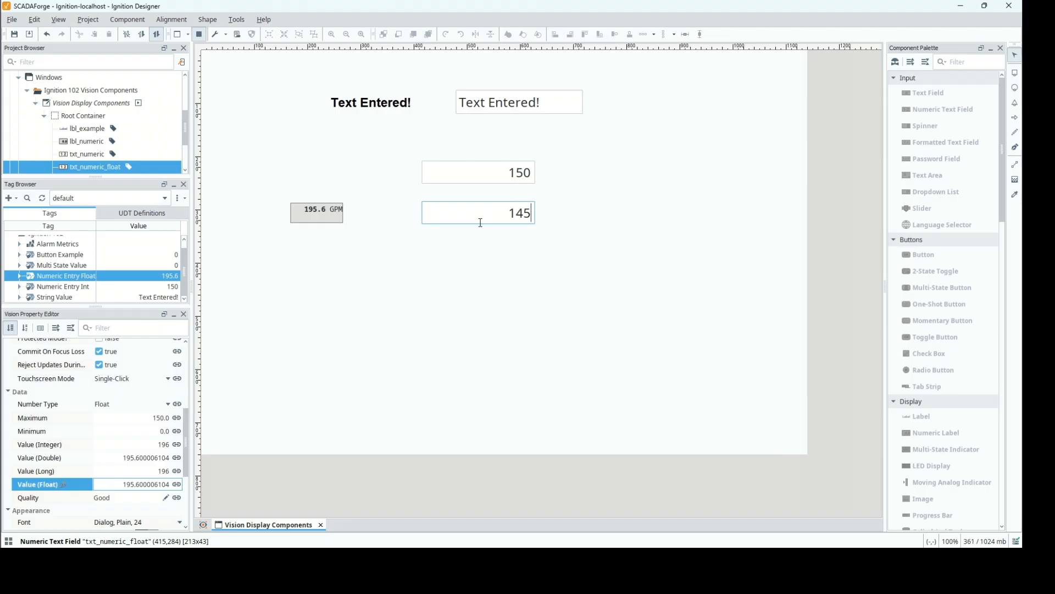
text(.4)
key(Return)
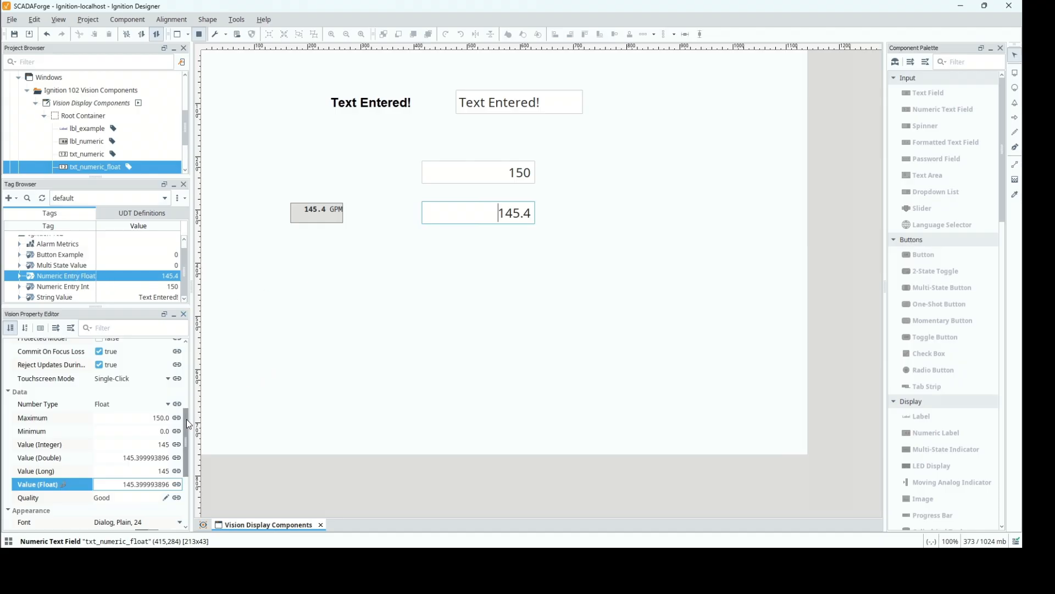
Return to design mode and set the Suffix of txt_numeric_float to GPM with a leading space.
drag(188, 410, 190, 352)
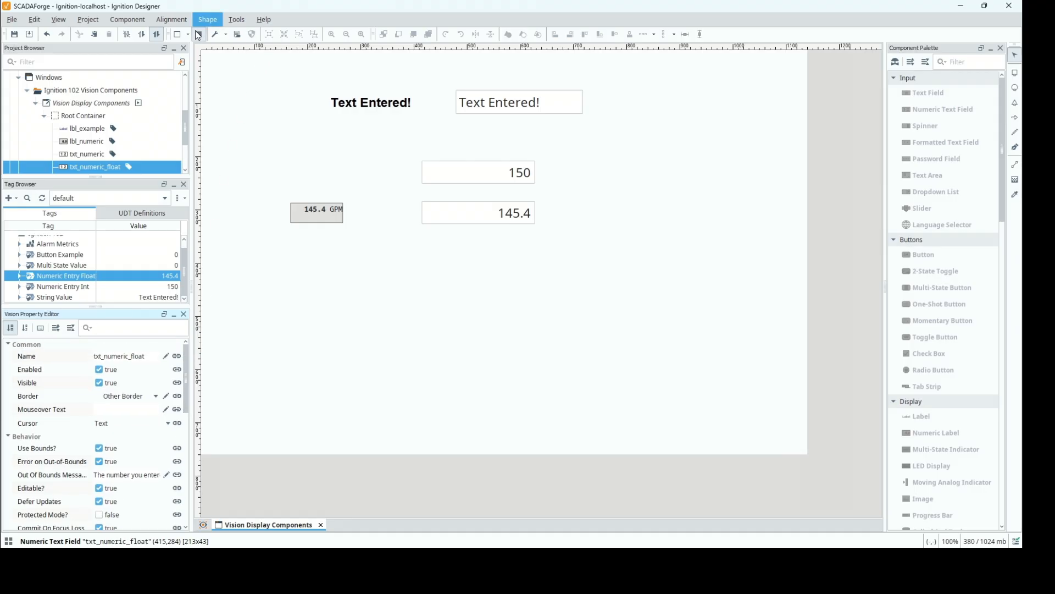
click(341, 220)
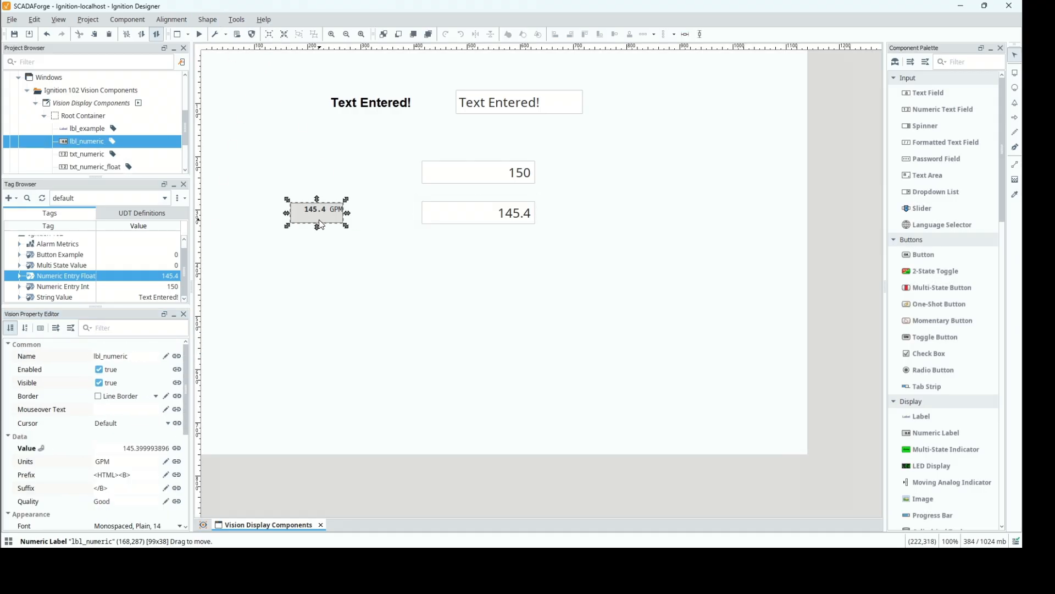
click(479, 216)
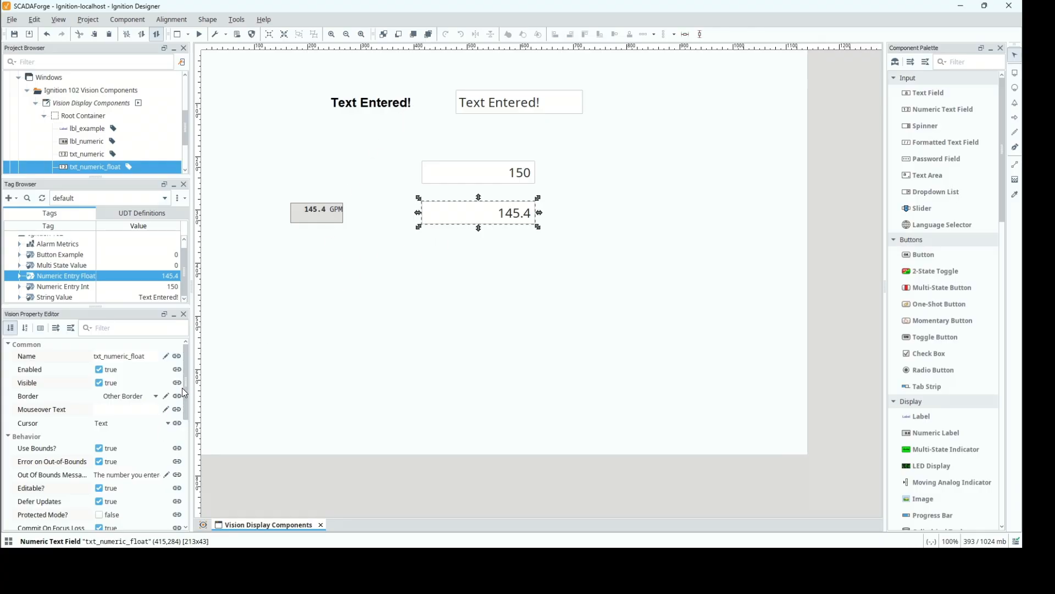
drag(183, 388, 200, 493)
click(122, 476)
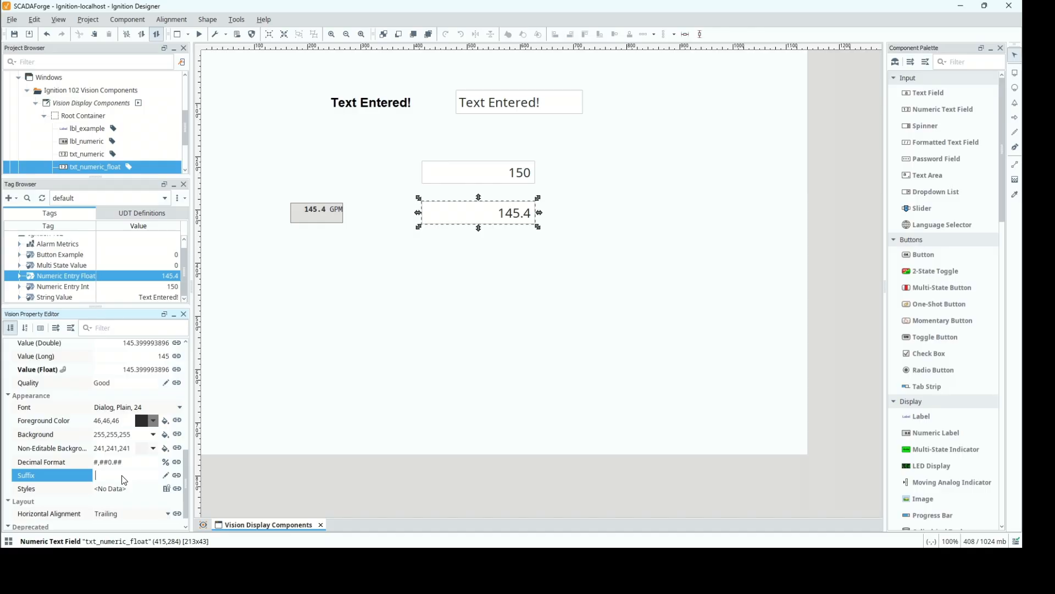
text(GPM)
key(Return)
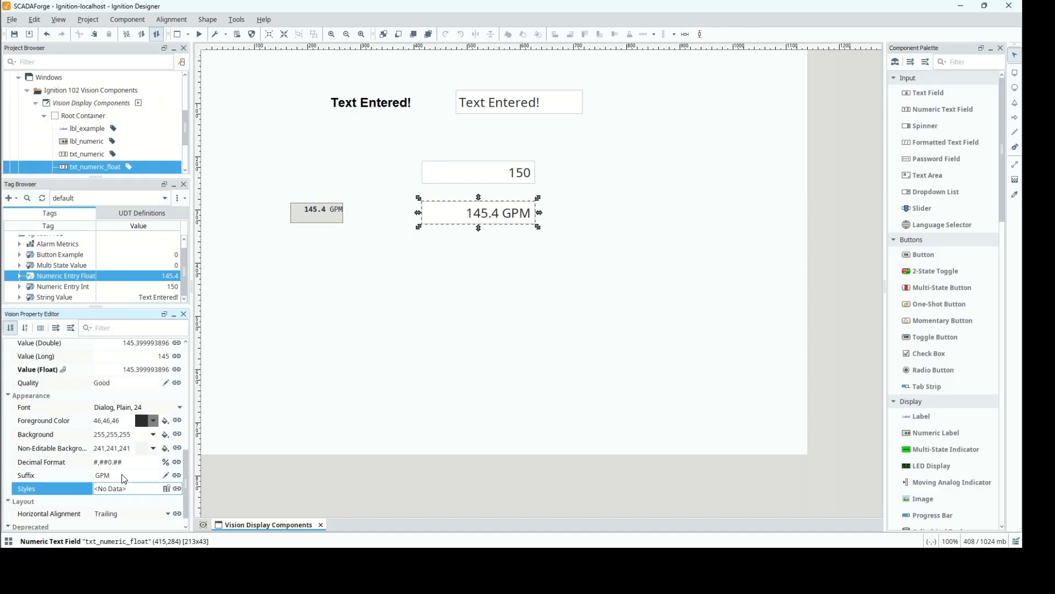
Switch to preview mode and enter 138.8 in the txt_numeric_float field.
click(199, 34)
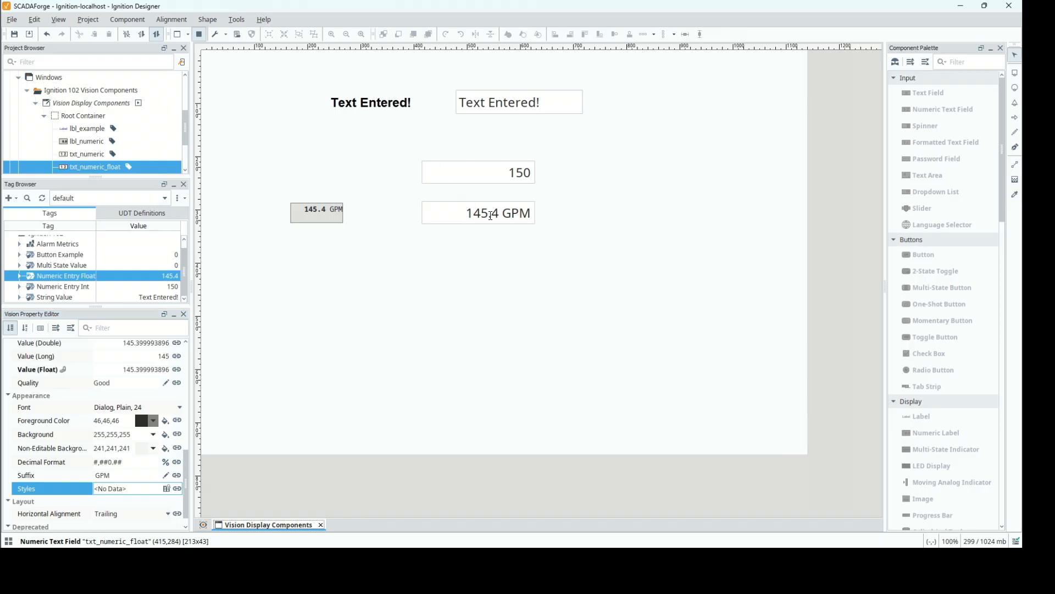
click(504, 215)
text(1)
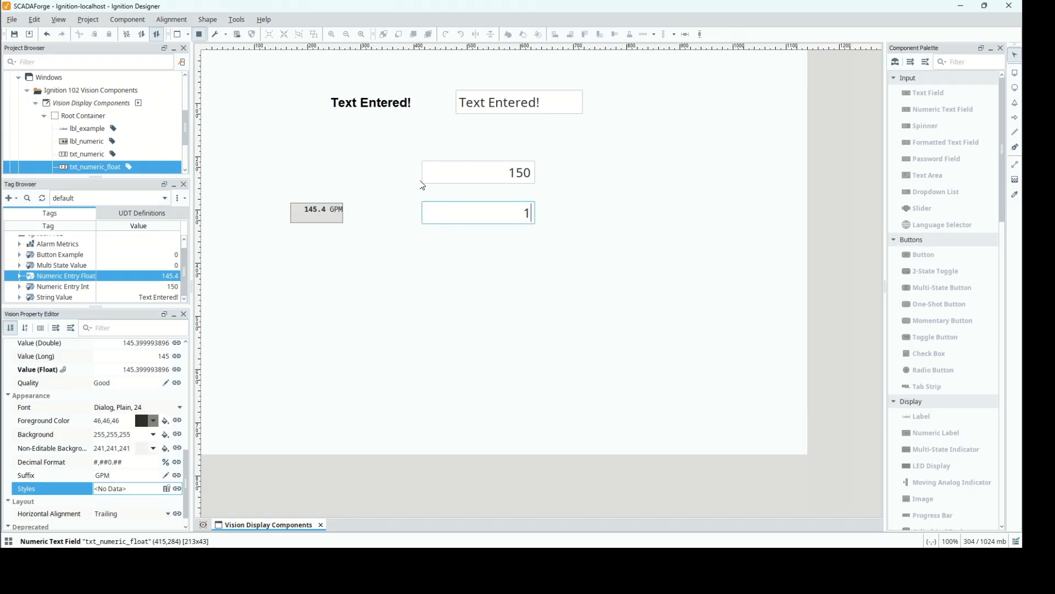
text(38.8)
key(Return)
Set the Decimal Format of txt_numeric_float to #,##0.# and enter 138.9 in the field.
click(131, 477)
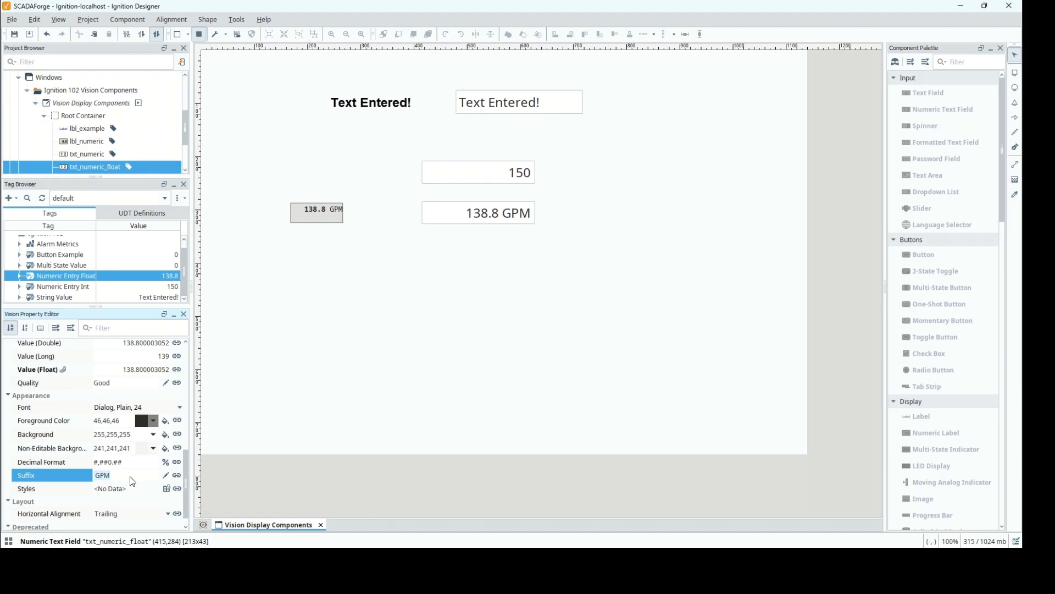
click(130, 465)
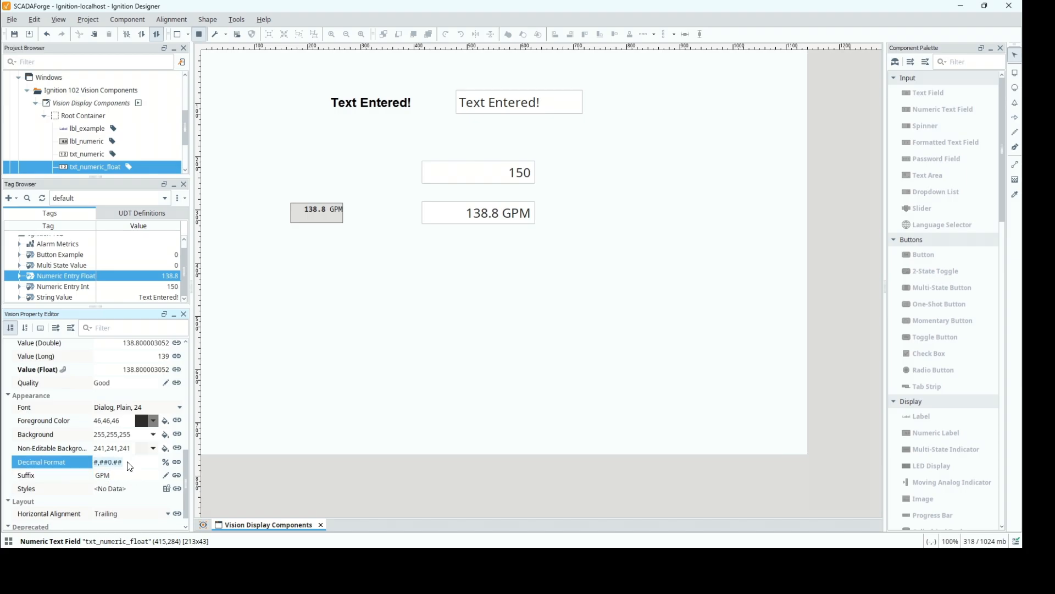
click(130, 466)
key(Return)
click(492, 212)
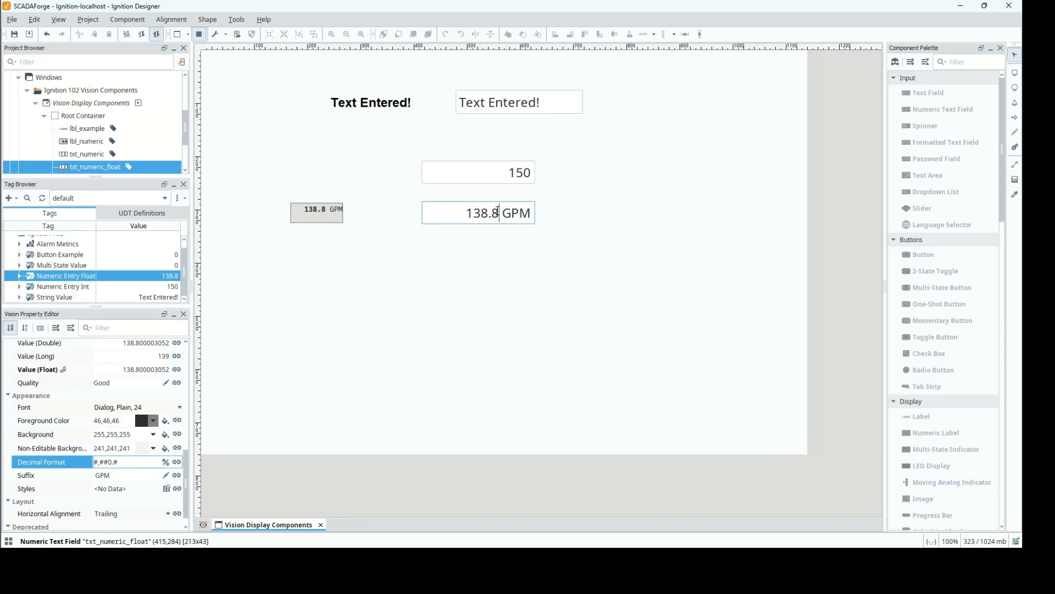
key(BackSpace)
text(9)
key(Return)
Set the Decimal Format of txt_numeric_float to #,##0.## and enter 138.88 in the field.
click(140, 465)
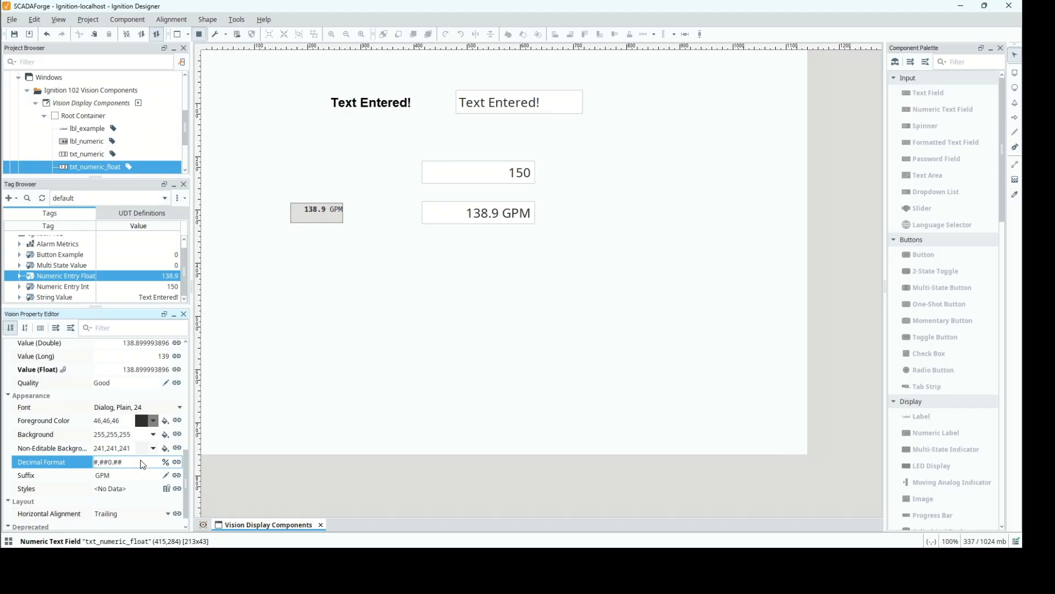
click(498, 212)
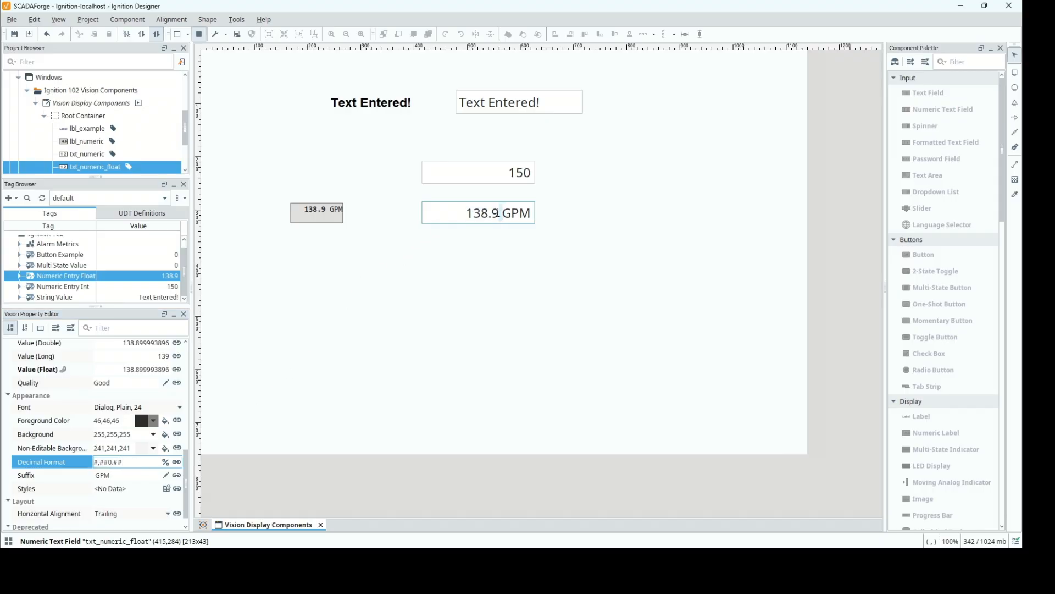
key(BackSpace)
text(88)
key(Return)
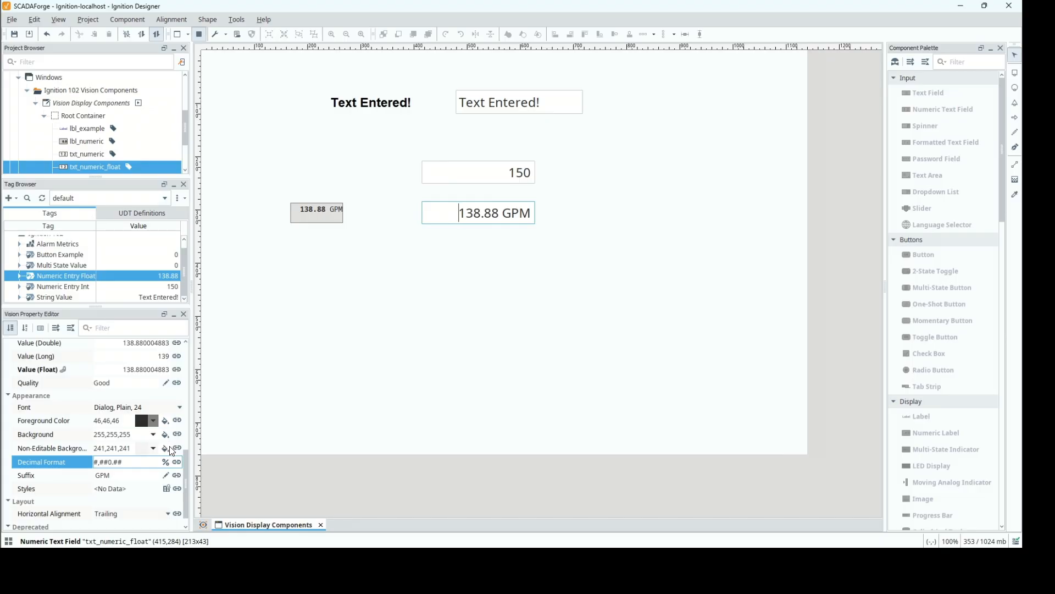
Turn the Enabled and Visible properties of txt_numeric_float off and back on, one after the other.
drag(187, 477, 180, 365)
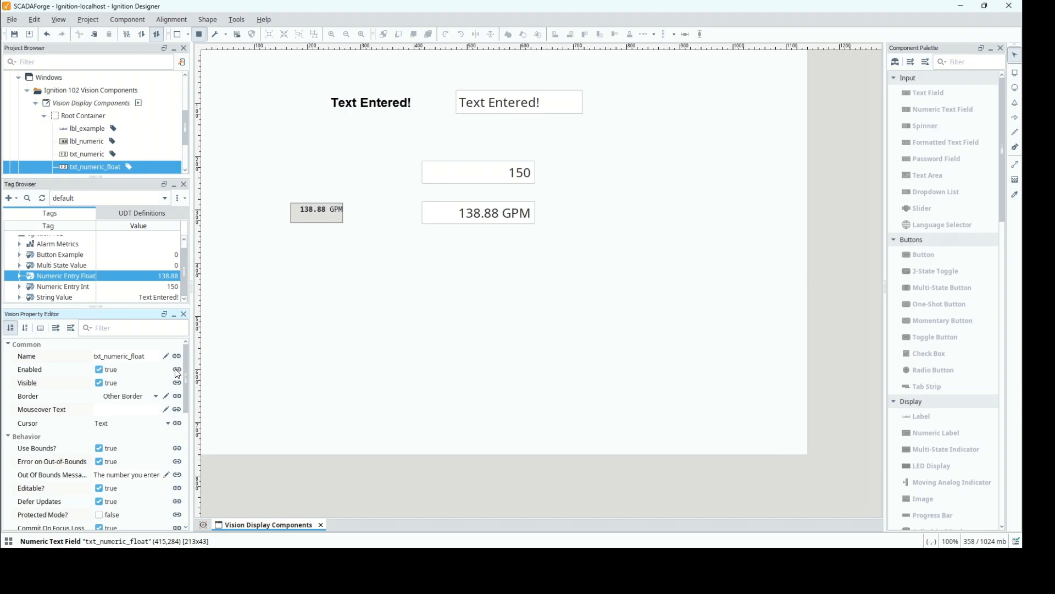
click(98, 370)
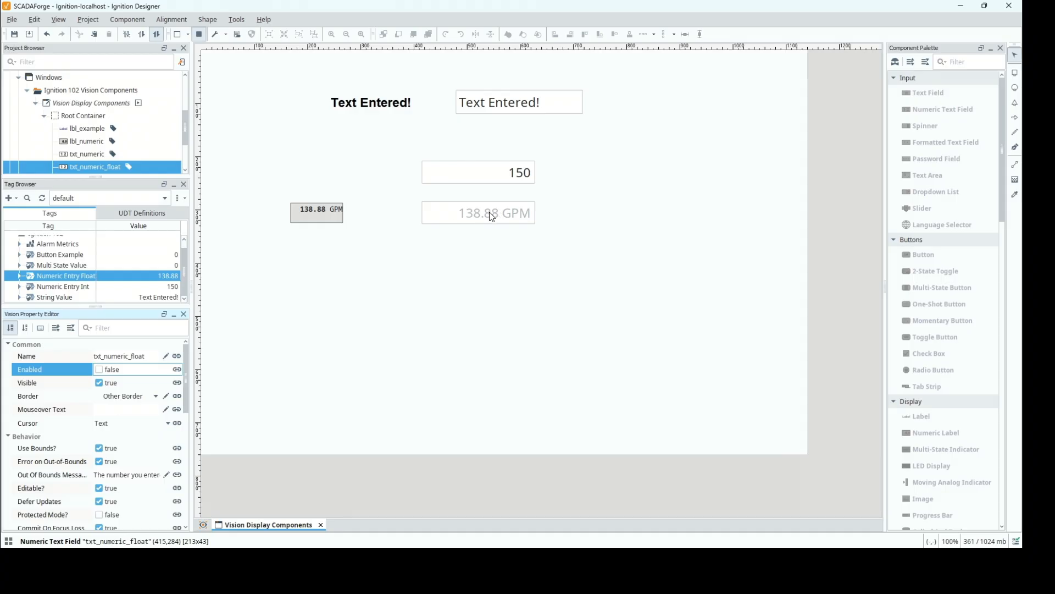
click(99, 369)
click(99, 383)
click(99, 383)
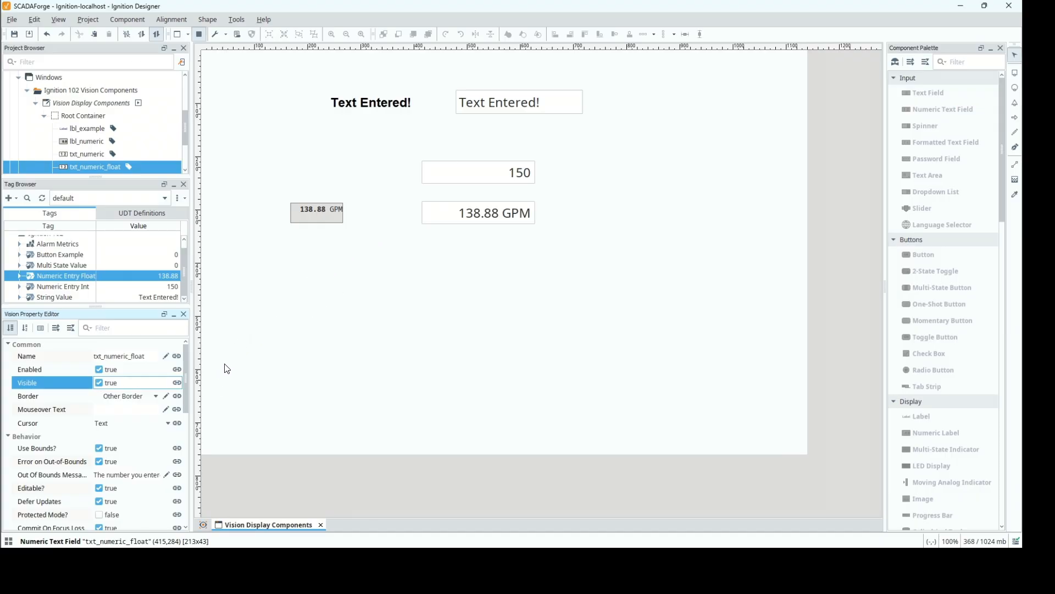
Clear the Suffix of txt_numeric_float, and return to design mode with the lbl_example label selected.
scroll(185, 395, down, 10)
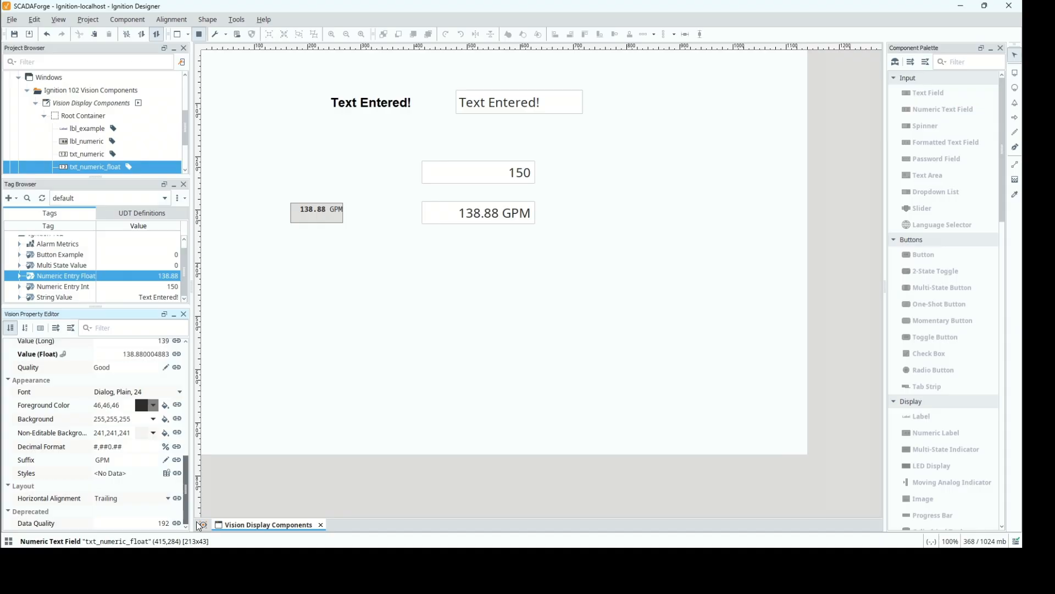
click(121, 463)
key(BackSpace)
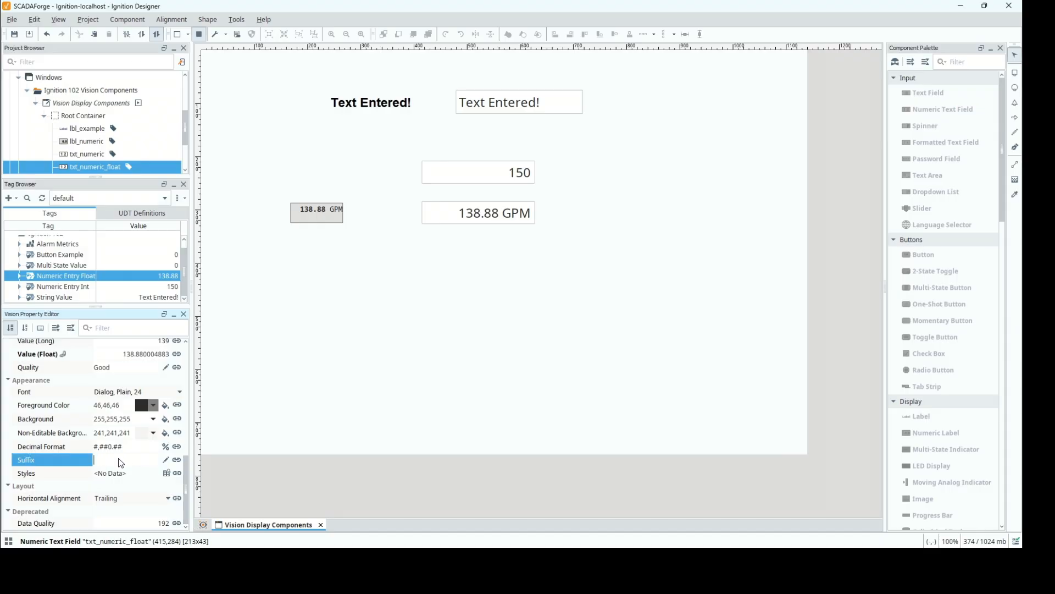
key(Return)
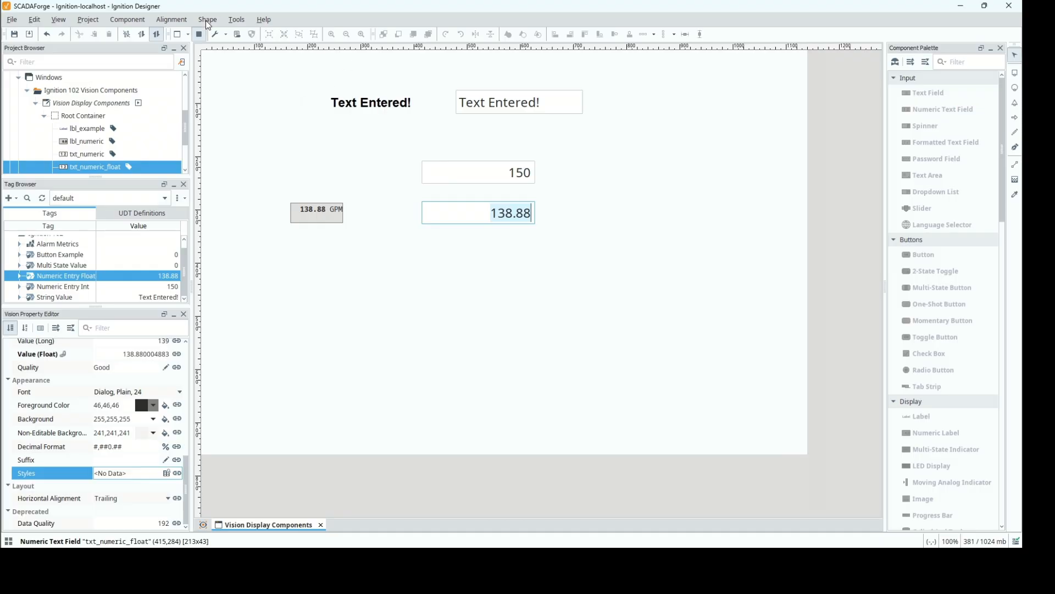
click(199, 34)
click(357, 105)
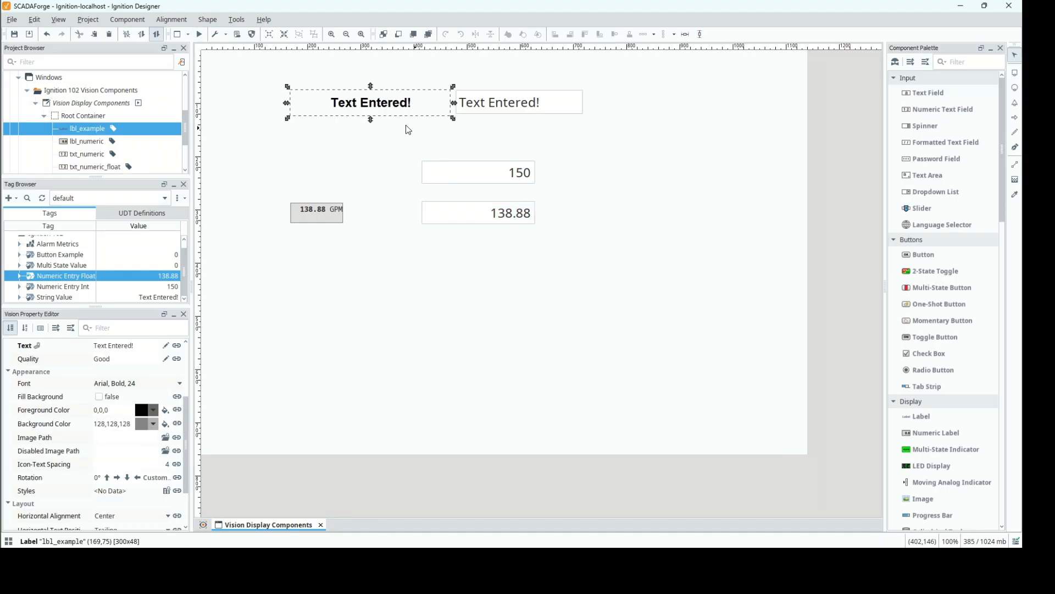
Place a copy of lbl_example beside the float numeric text field and rename it lbl_units.
key(ctrl+v)
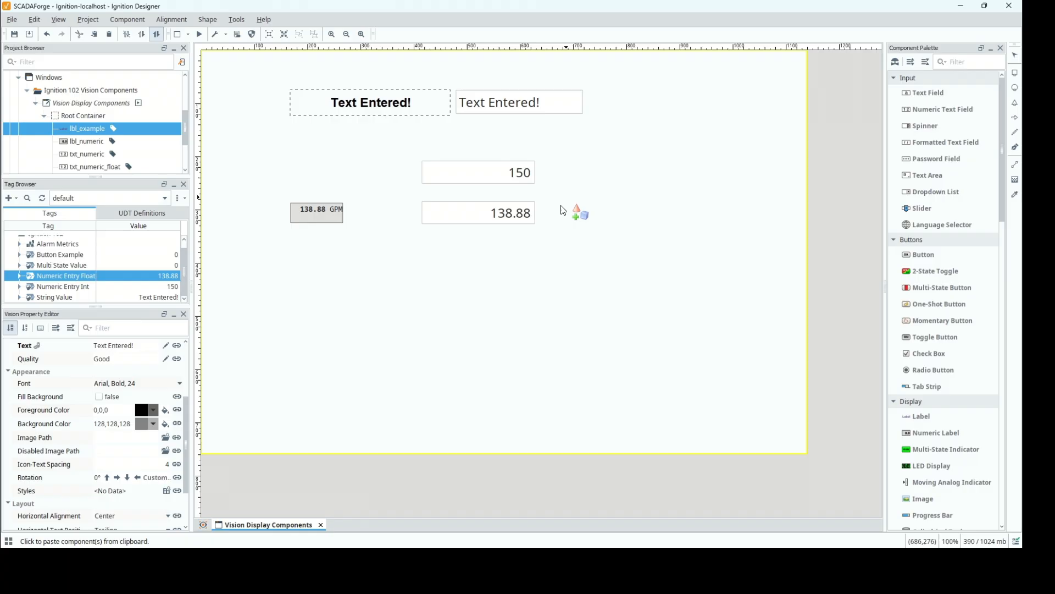
click(545, 207)
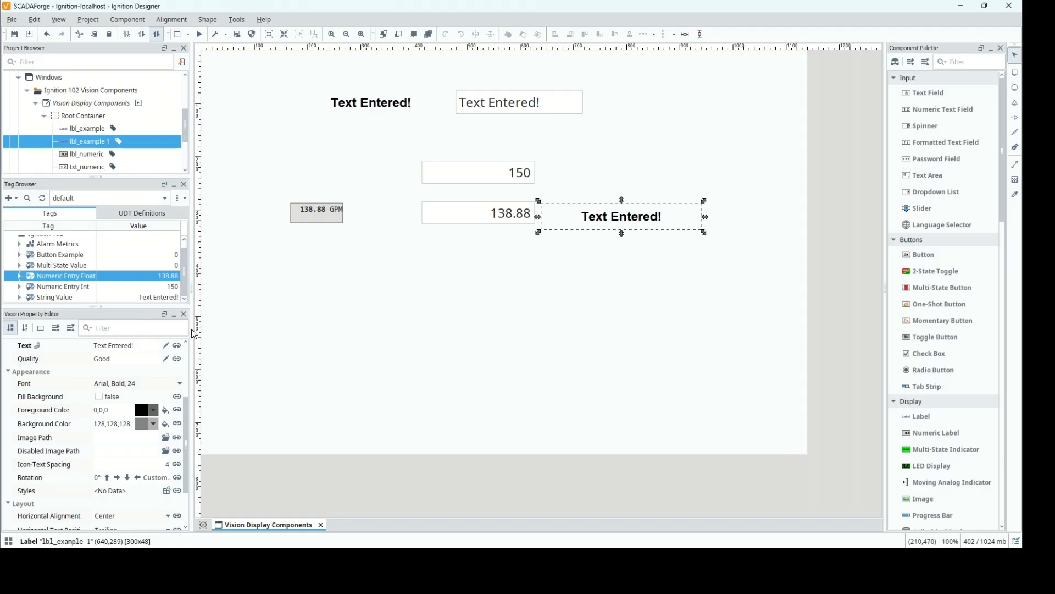
scroll(143, 384, up, 5)
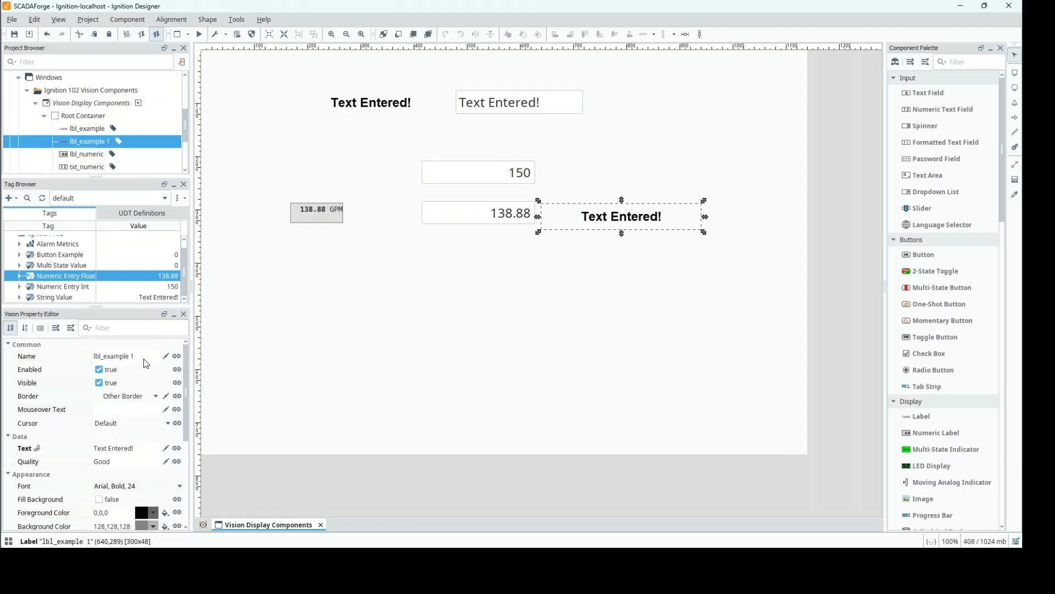
double_click(145, 359)
text(lbl_units)
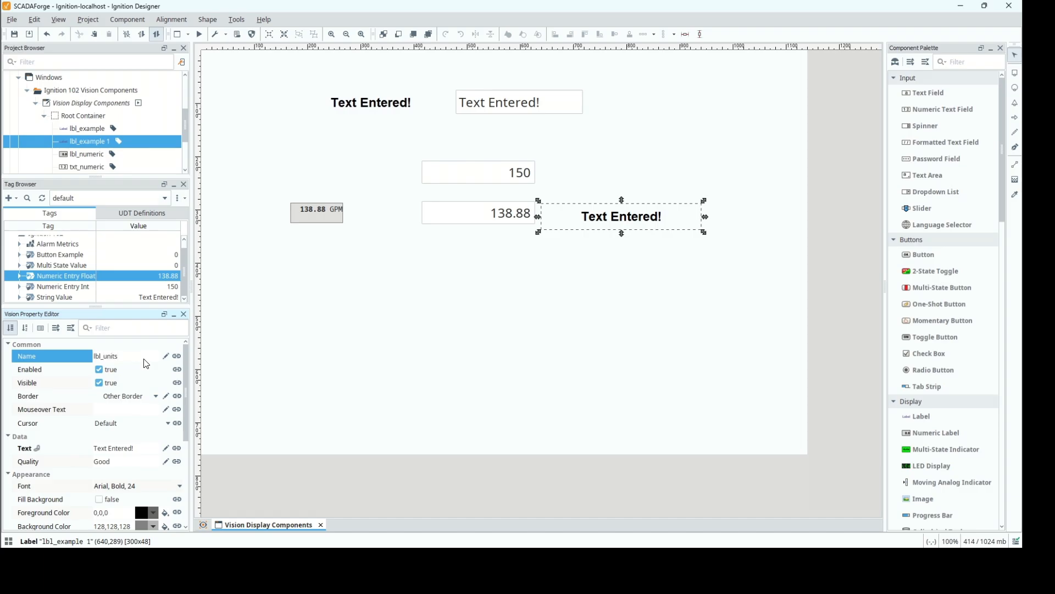
key(Return)
Remove the tag binding from the Text property of lbl_units and set its text to GPM.
click(179, 452)
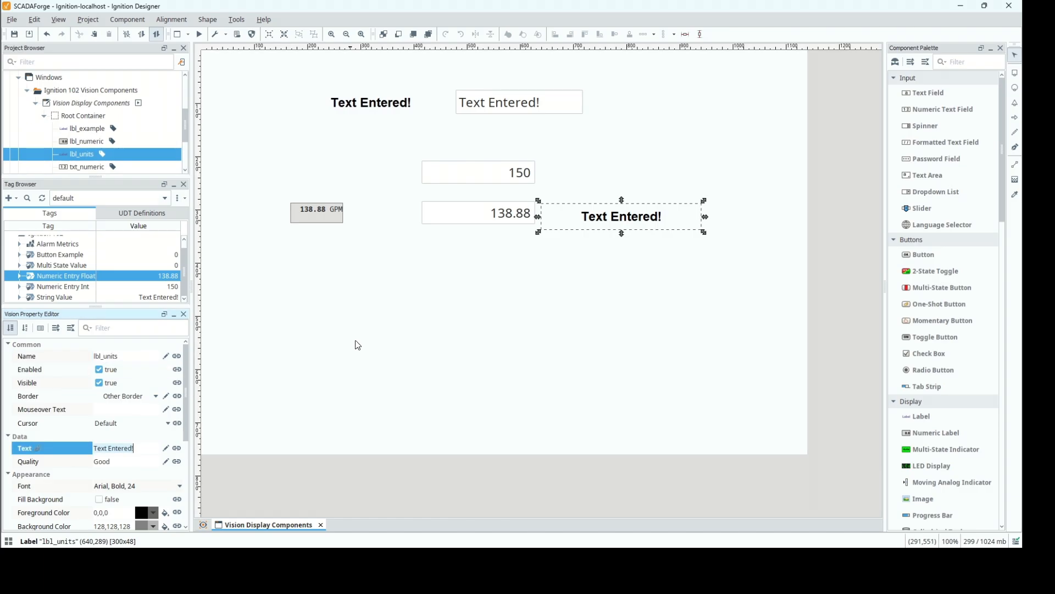
click(177, 449)
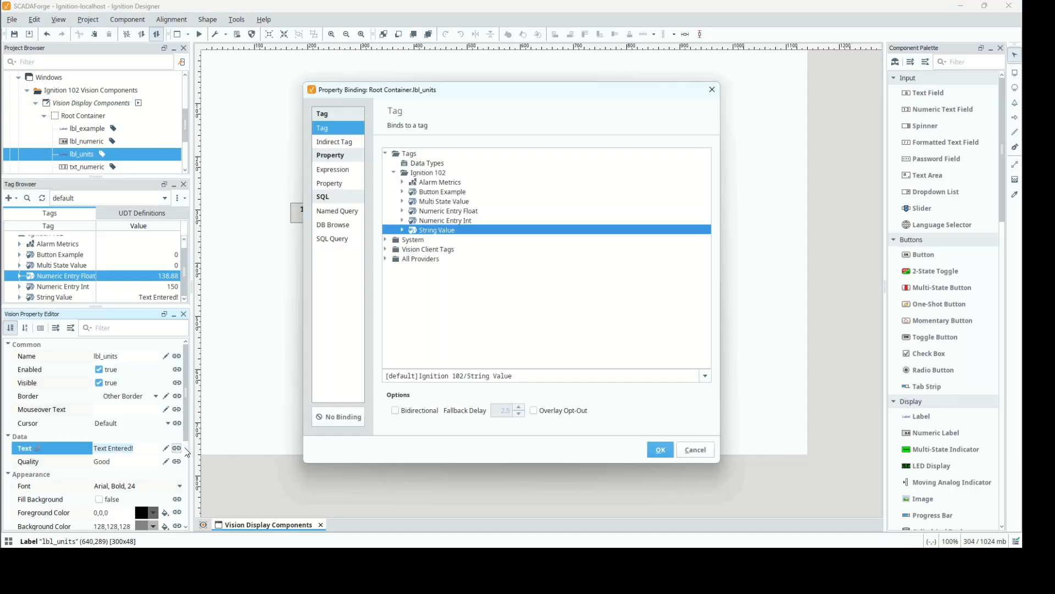
click(357, 417)
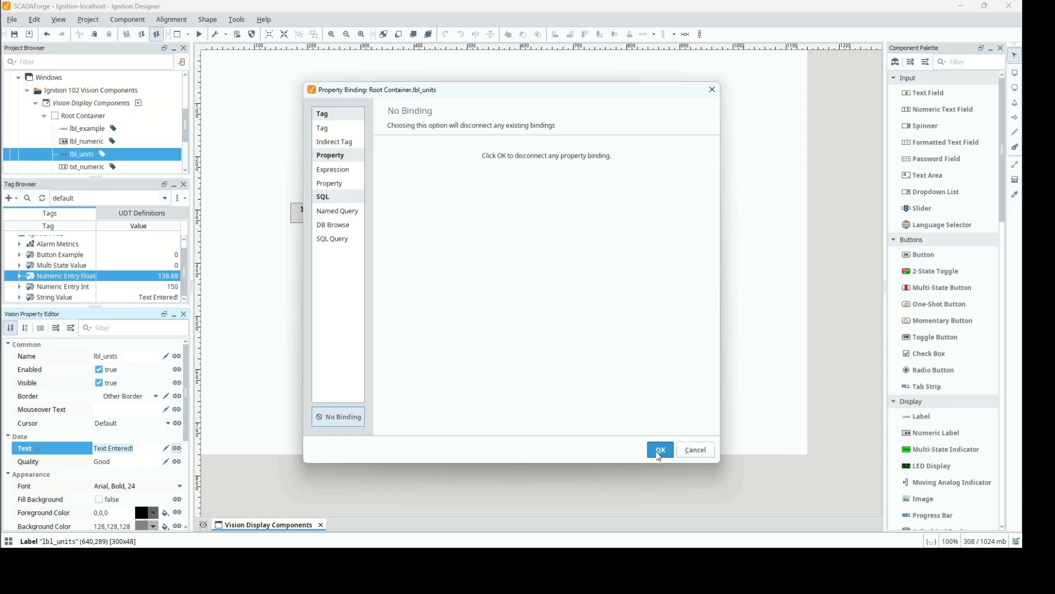
click(658, 451)
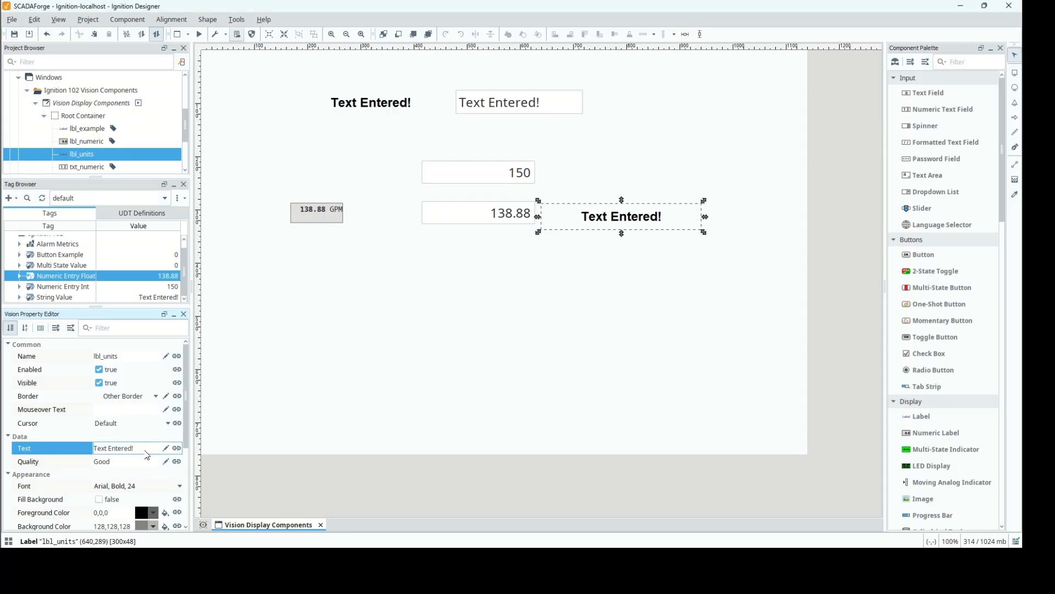
click(144, 448)
text(GPM)
key(Return)
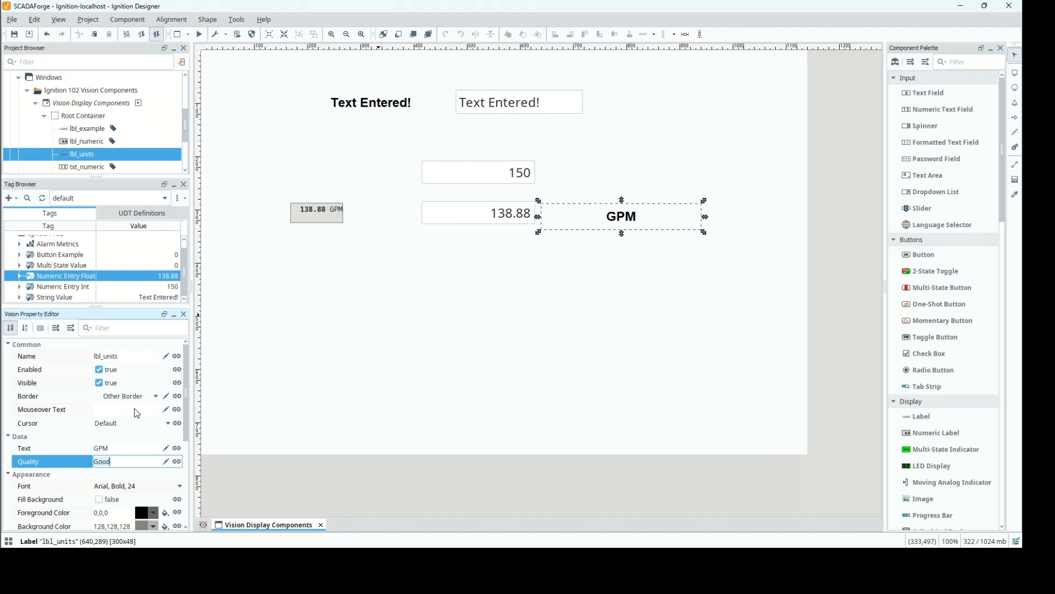
Set the Horizontal Alignment of lbl_units to Left.
scroll(144, 491, down, 5)
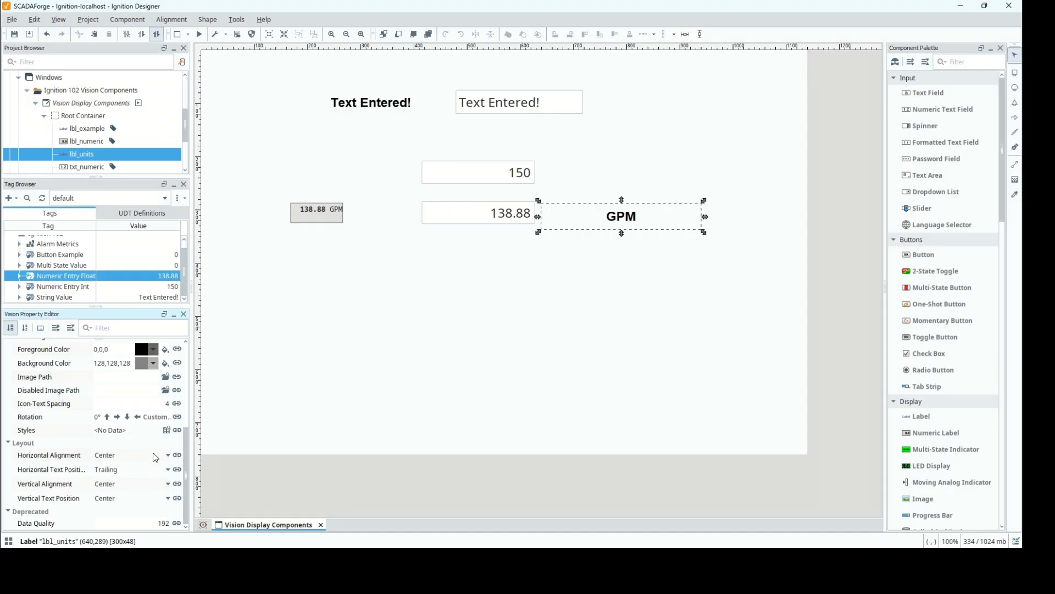
click(154, 457)
click(148, 470)
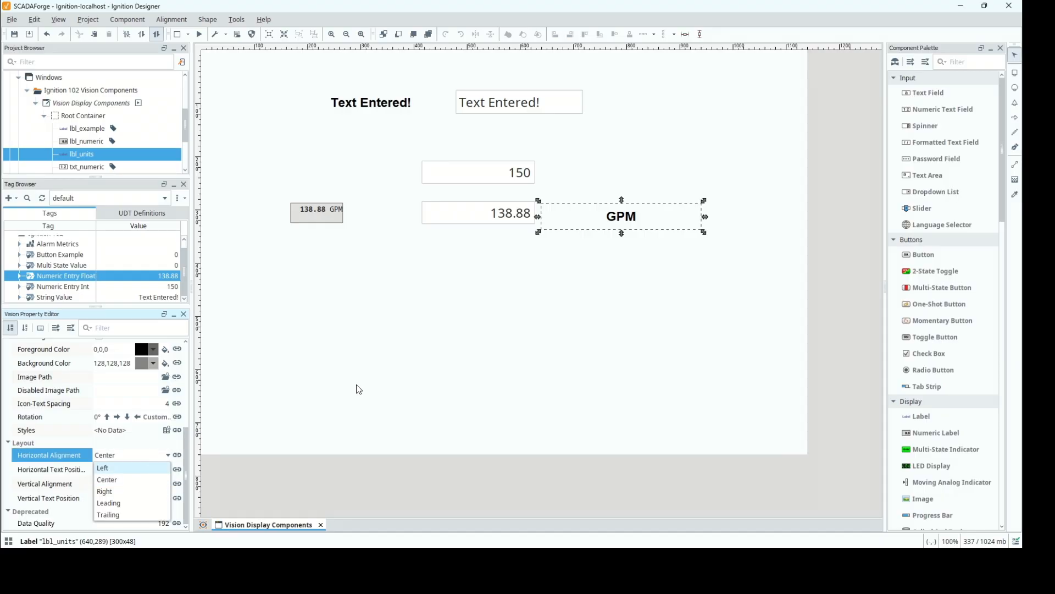
Align lbl_units in a horizontal row with txt_numeric_float, using a small padding between the two components.
click(559, 217)
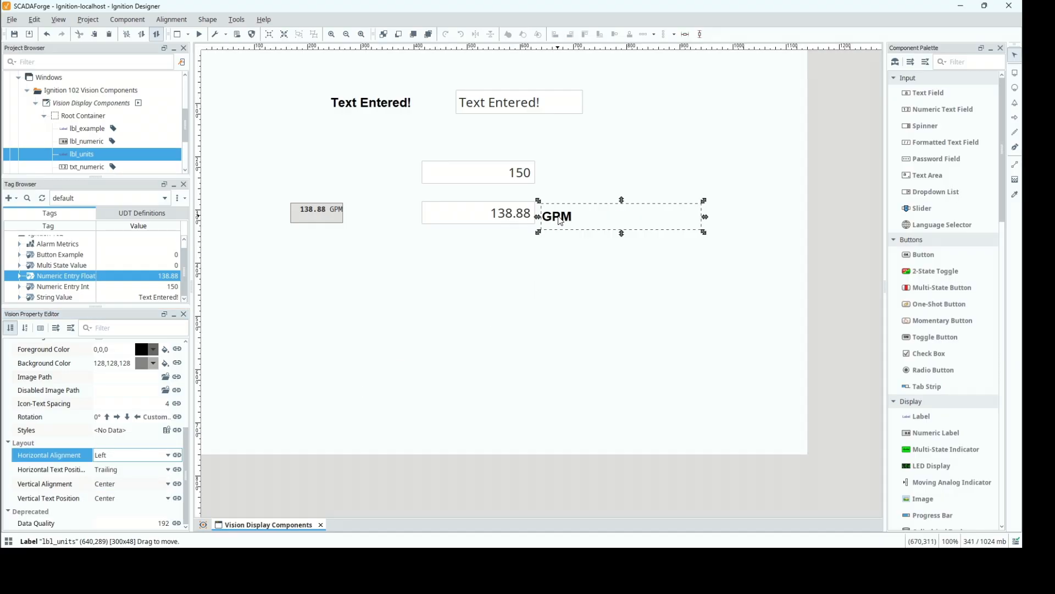
click(557, 218)
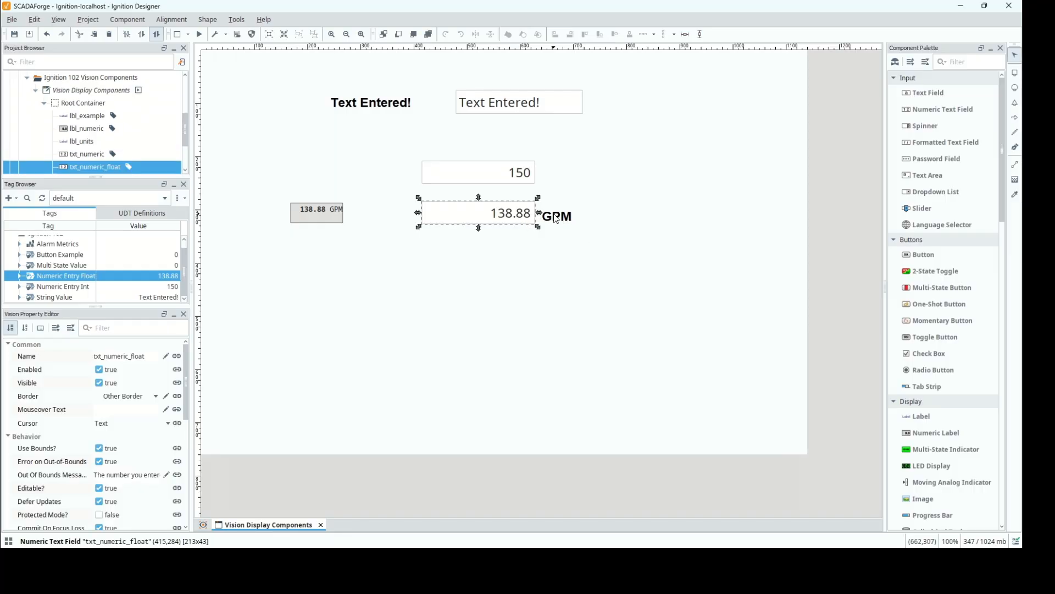
ctrl+click(556, 219)
click(643, 34)
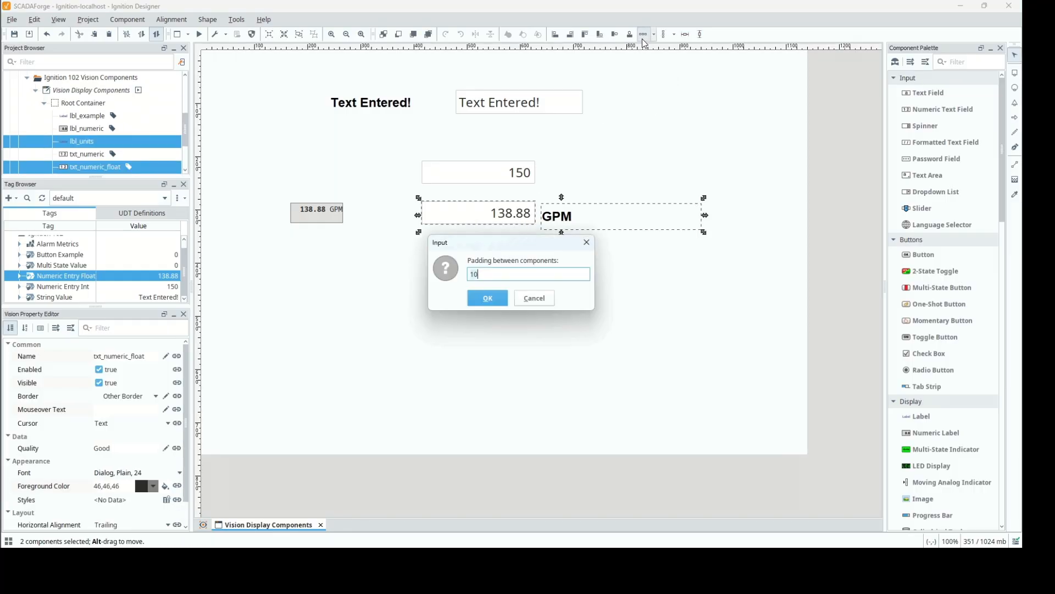
key(Return)
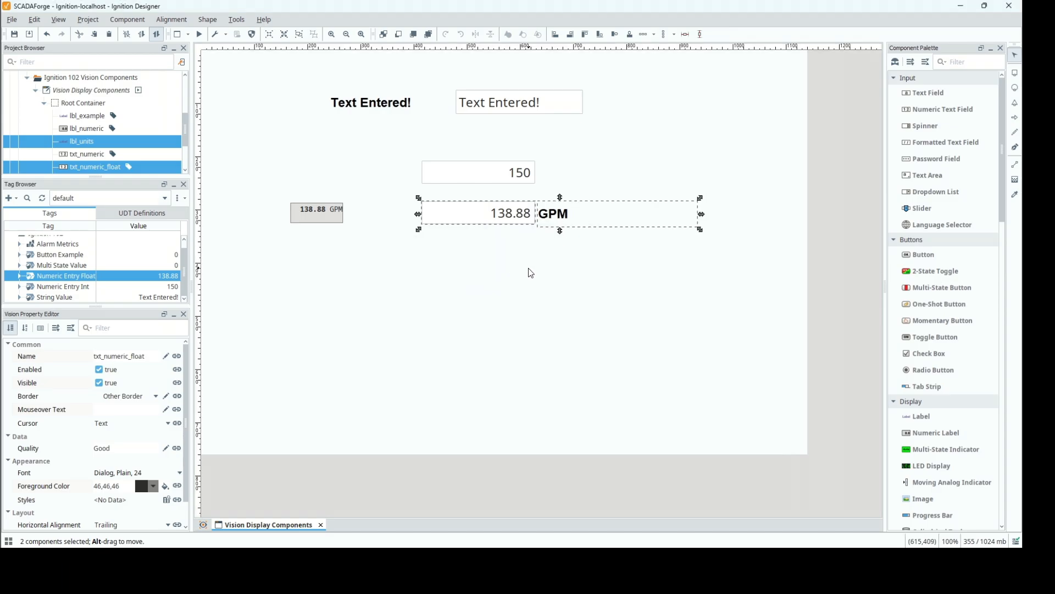
click(530, 273)
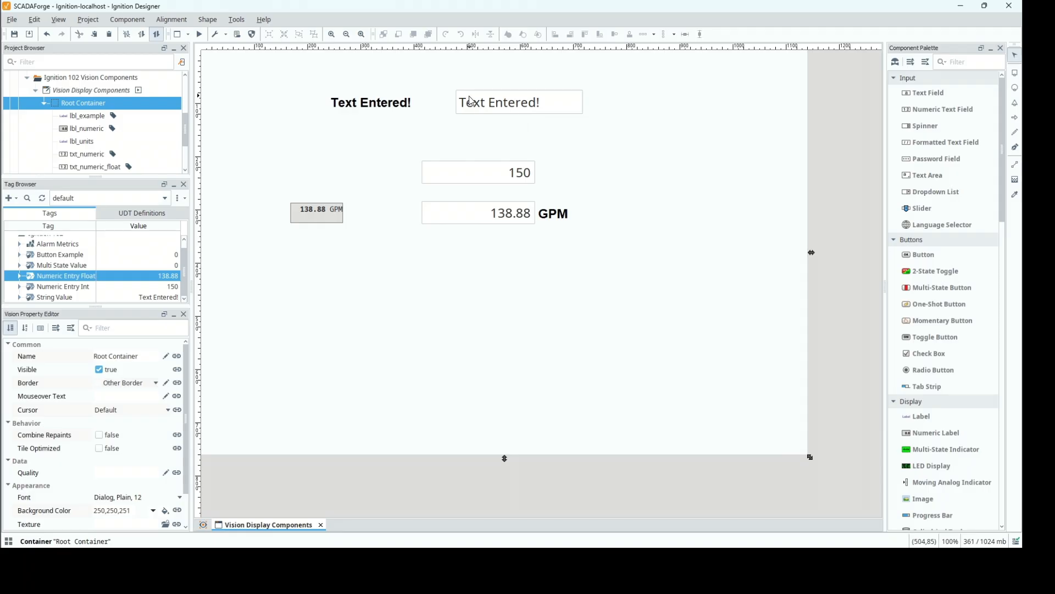
Duplicate lbl_example just below the original and bind the copy's Text property to the Numeric Entry Float tag.
click(369, 109)
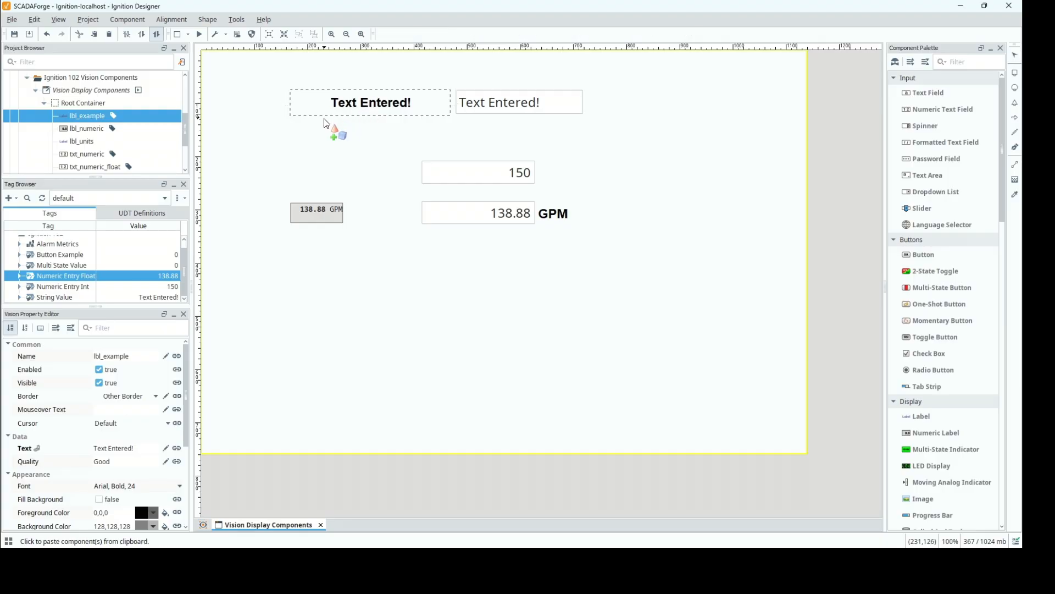
key(ctrl+d)
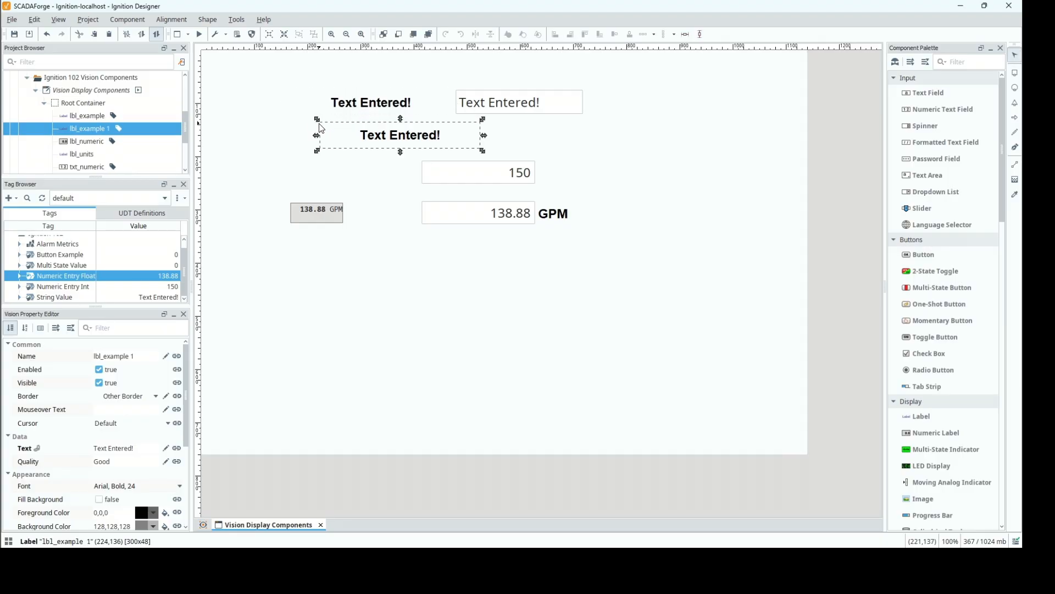
click(176, 453)
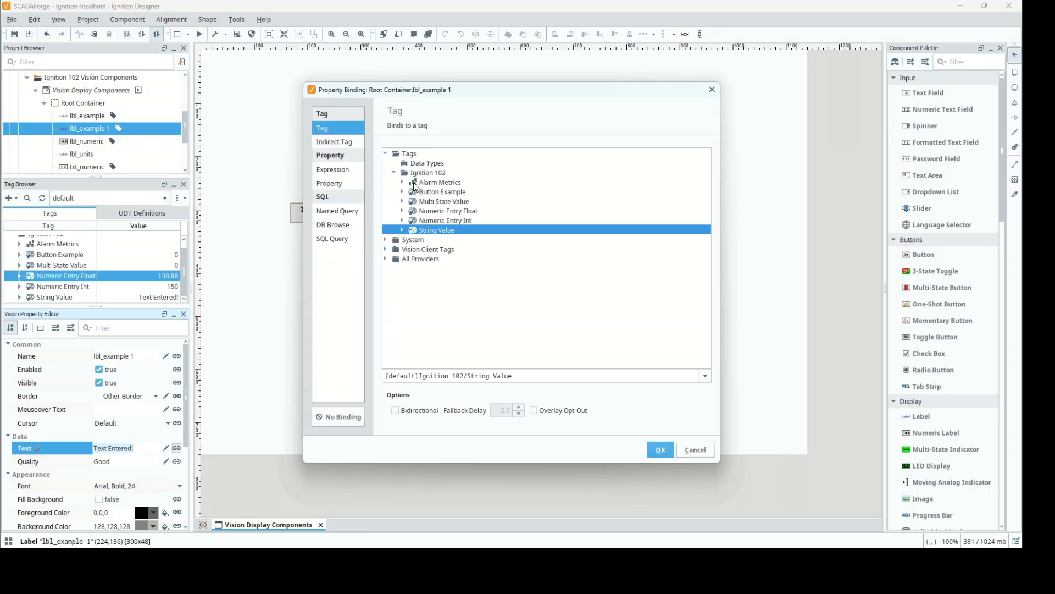
click(661, 451)
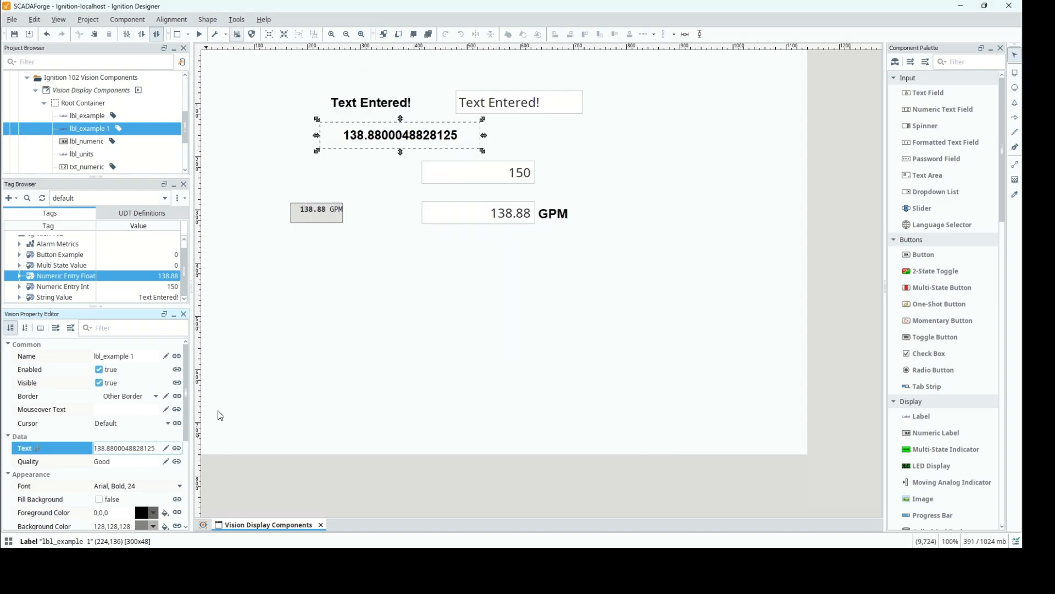
Change the Text binding of lbl_example 1 to the expression round({[default]Ignition 102/Numeric Entry Float},2).
click(177, 449)
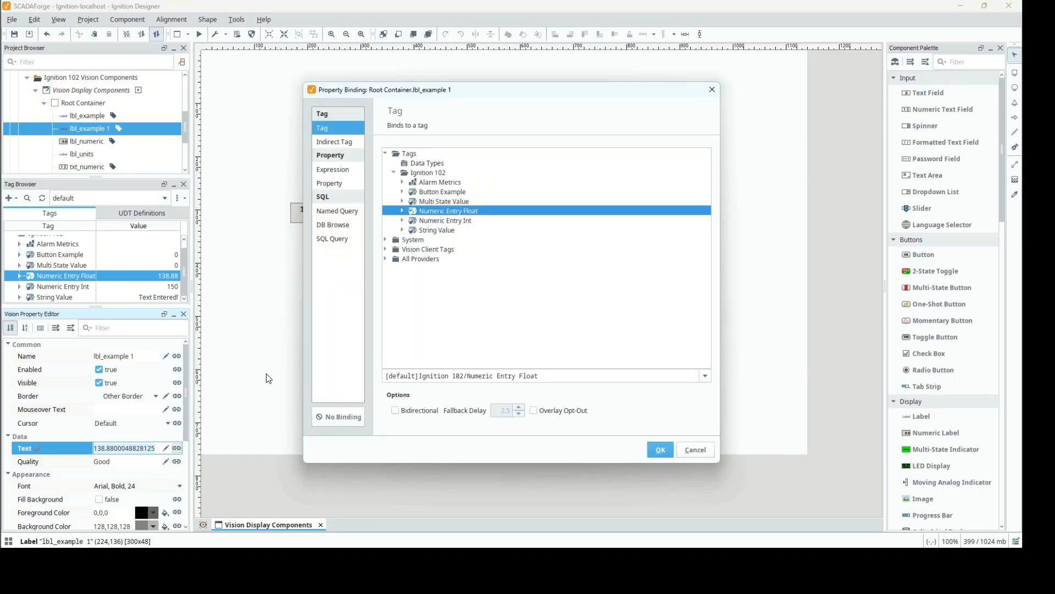
click(333, 172)
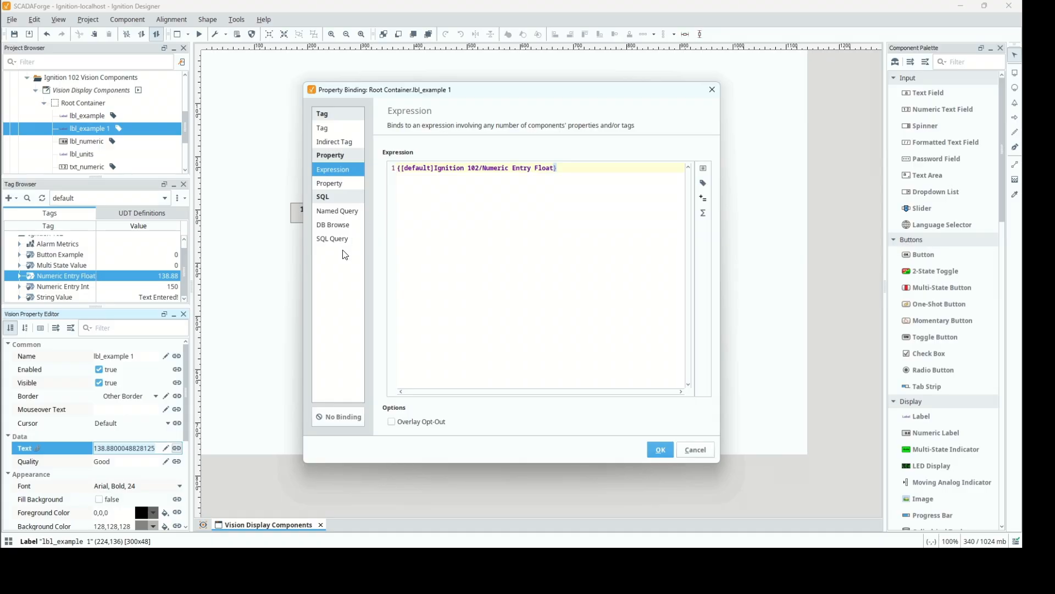
text(round()
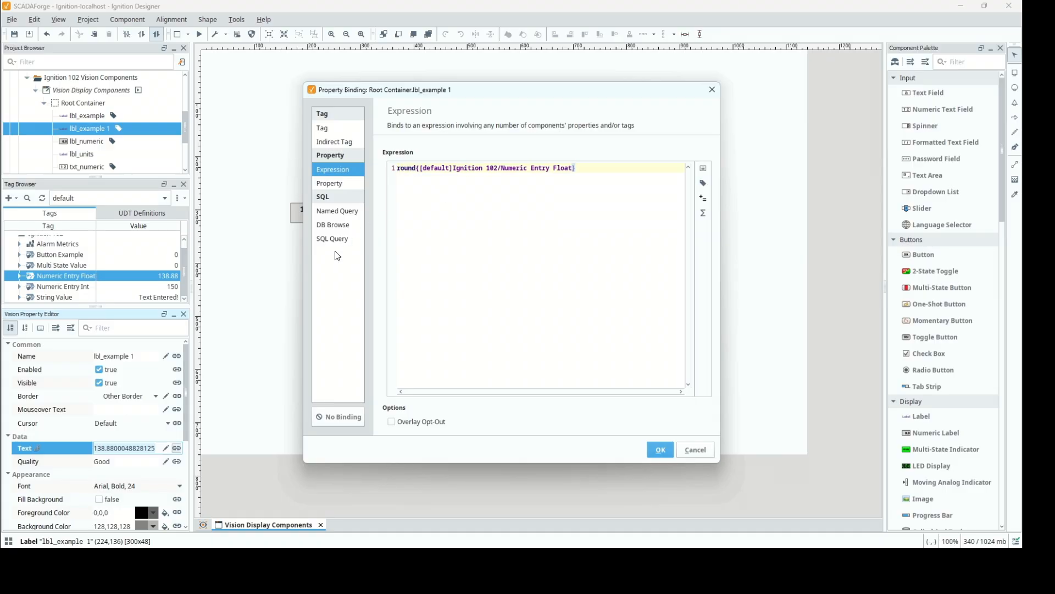
click(601, 169)
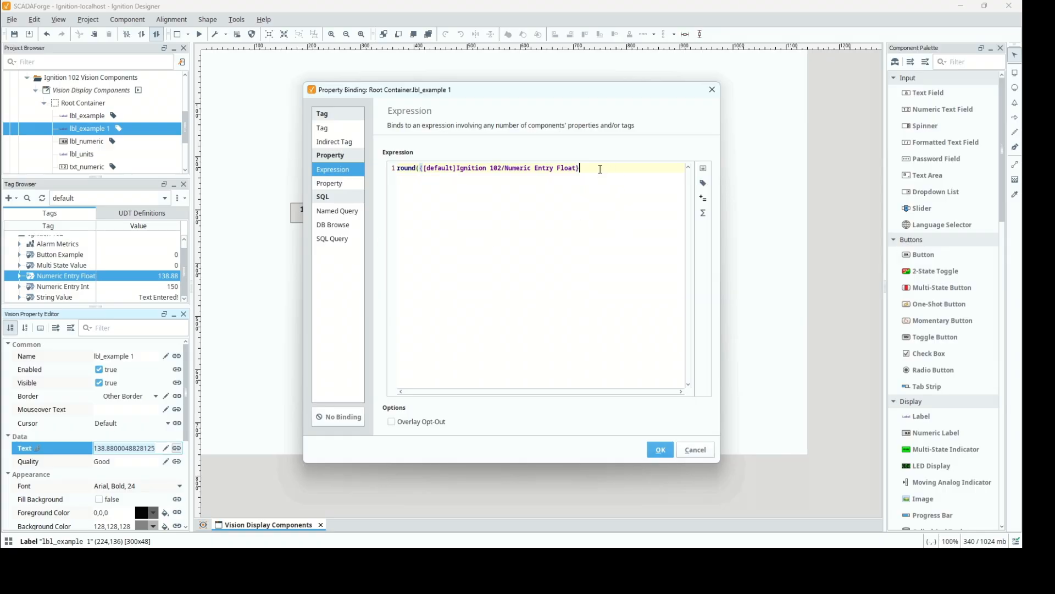
text(,2))
click(667, 446)
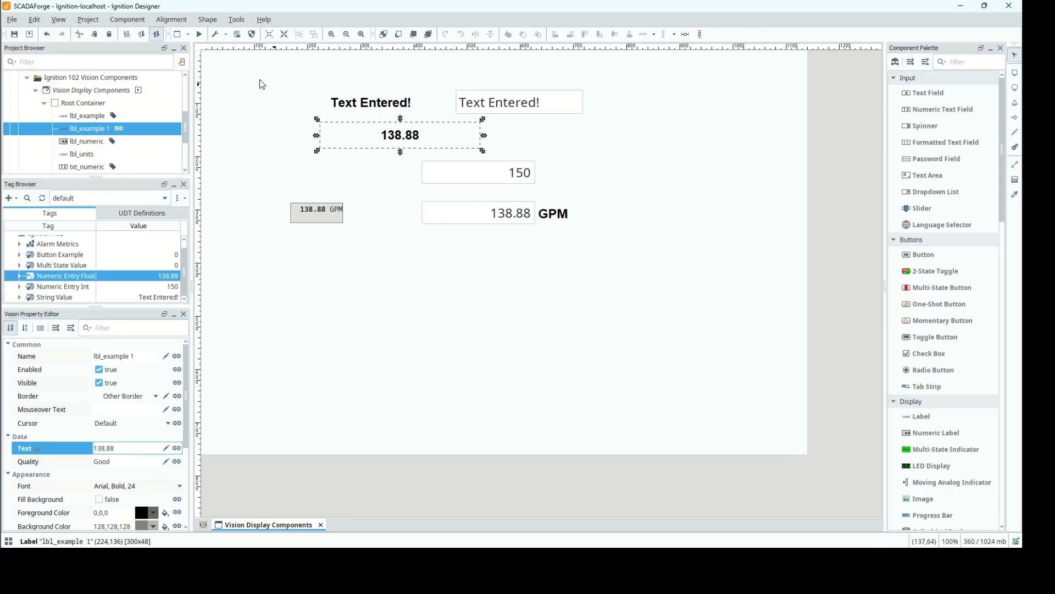
Rename the label lbl_example 1 as lbl_numeric_example.
click(513, 217)
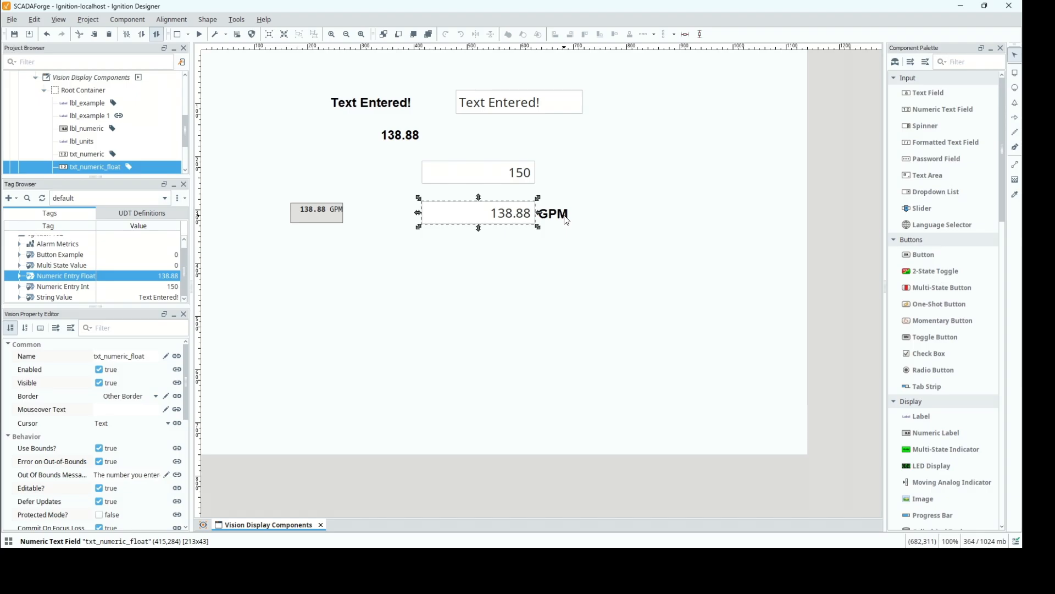
click(557, 238)
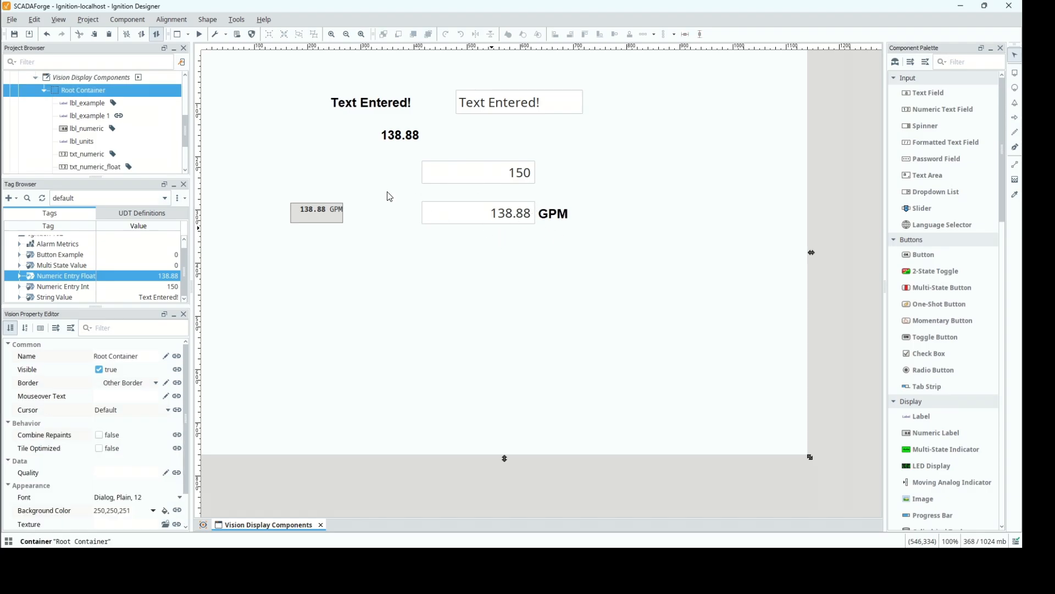
click(98, 118)
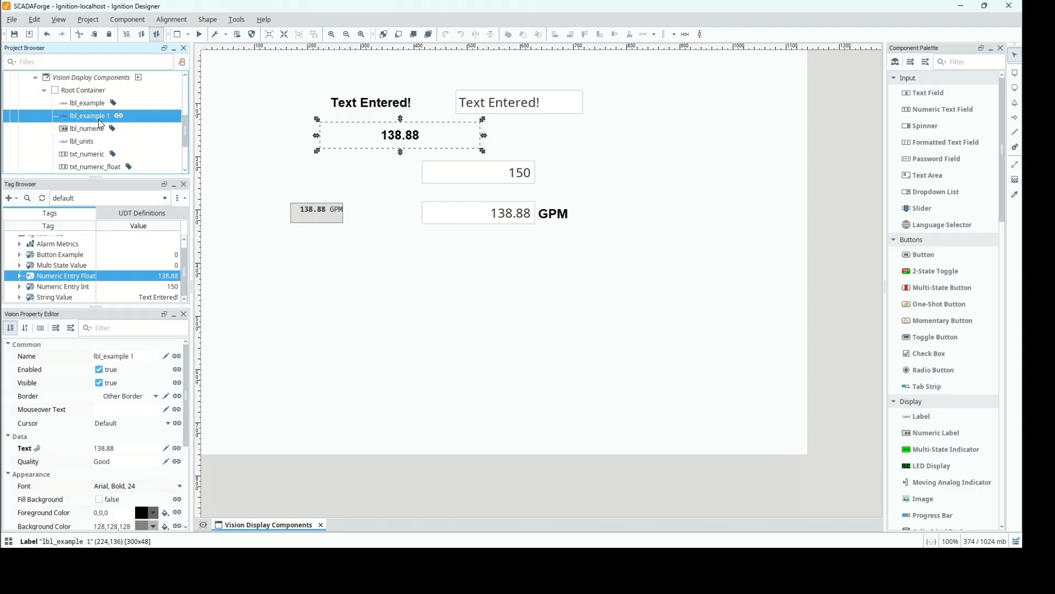
click(140, 361)
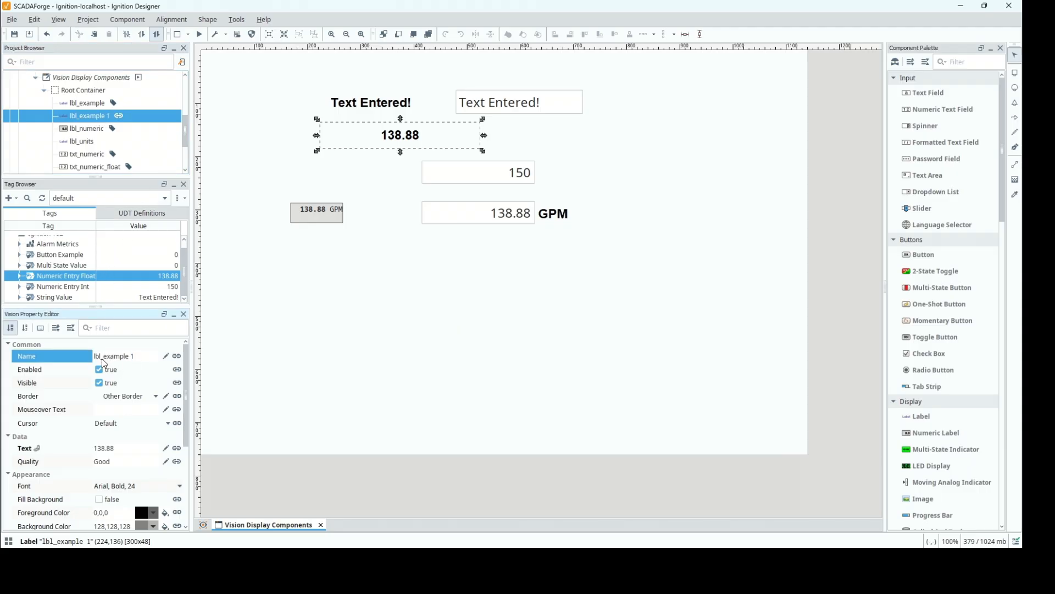
text(numeric_)
key(Return)
click(102, 365)
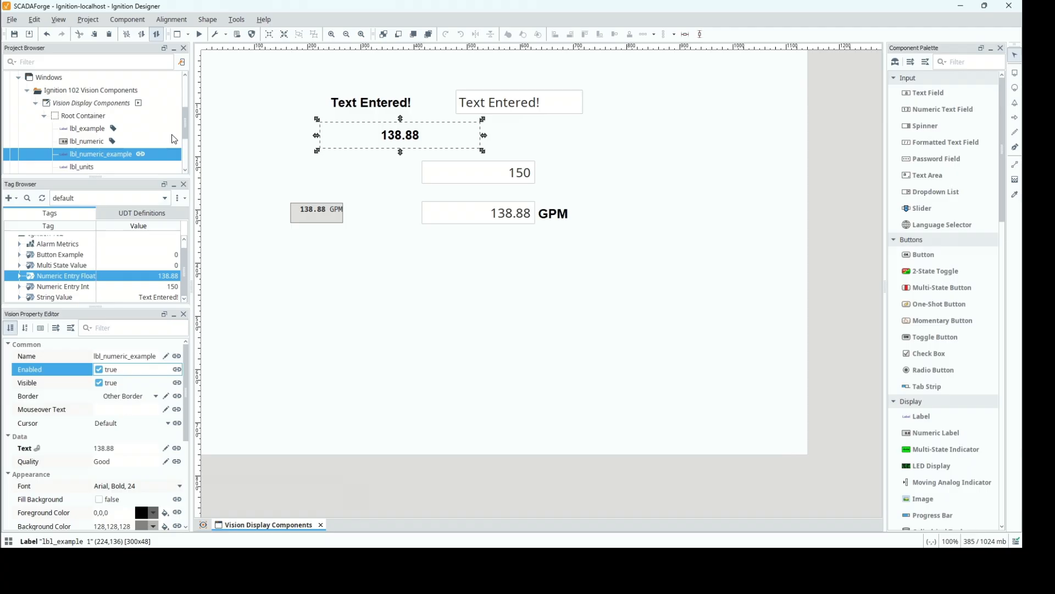
Enlarge the Project Browser to list all the window's components, and review the Value (Integer) binding of txt_numeric.
drag(187, 125, 189, 135)
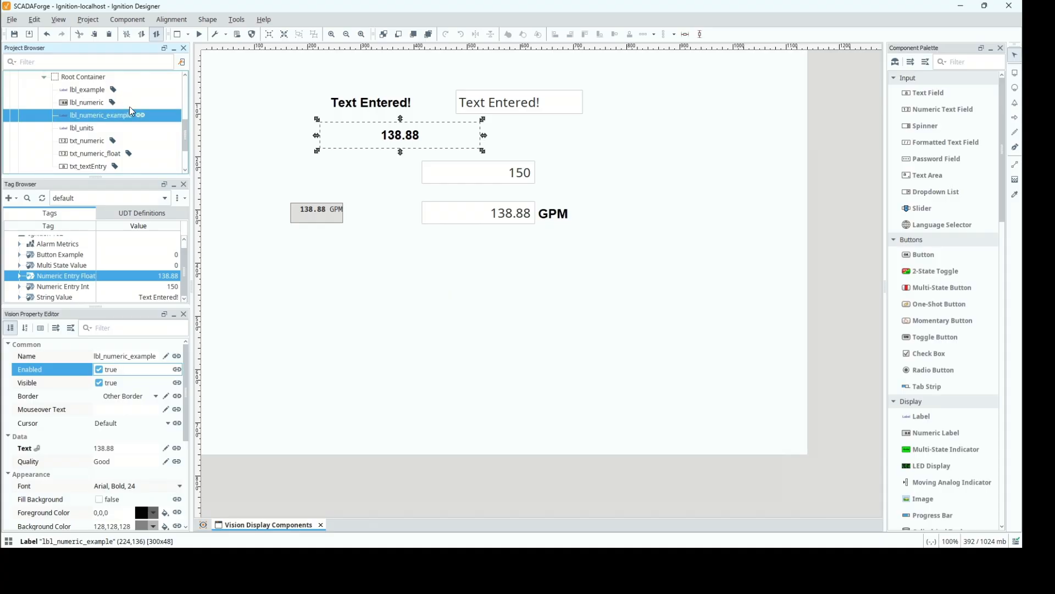
drag(122, 180, 122, 236)
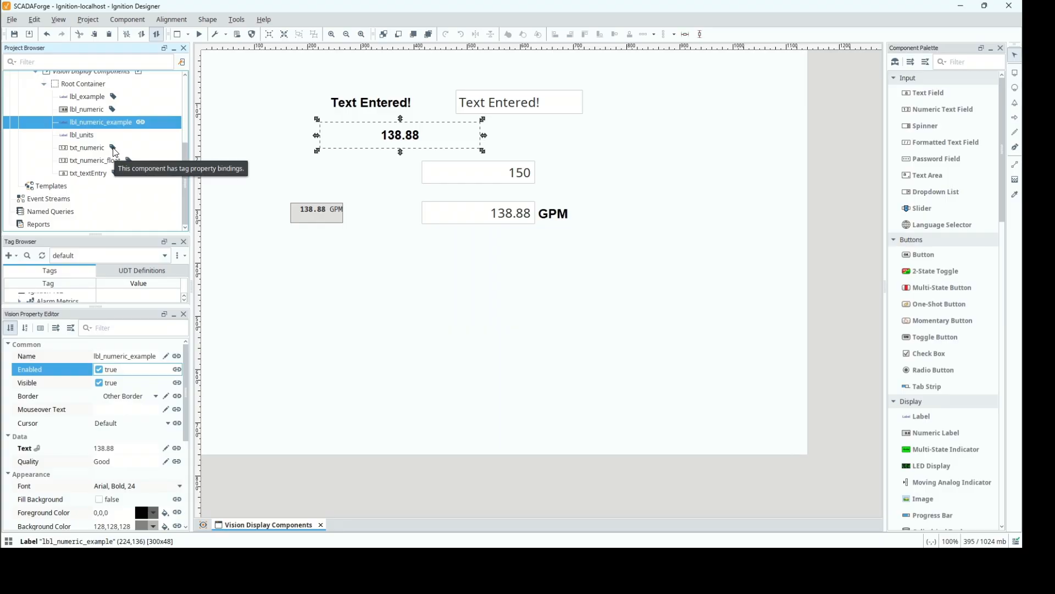
mouse_move(141, 124)
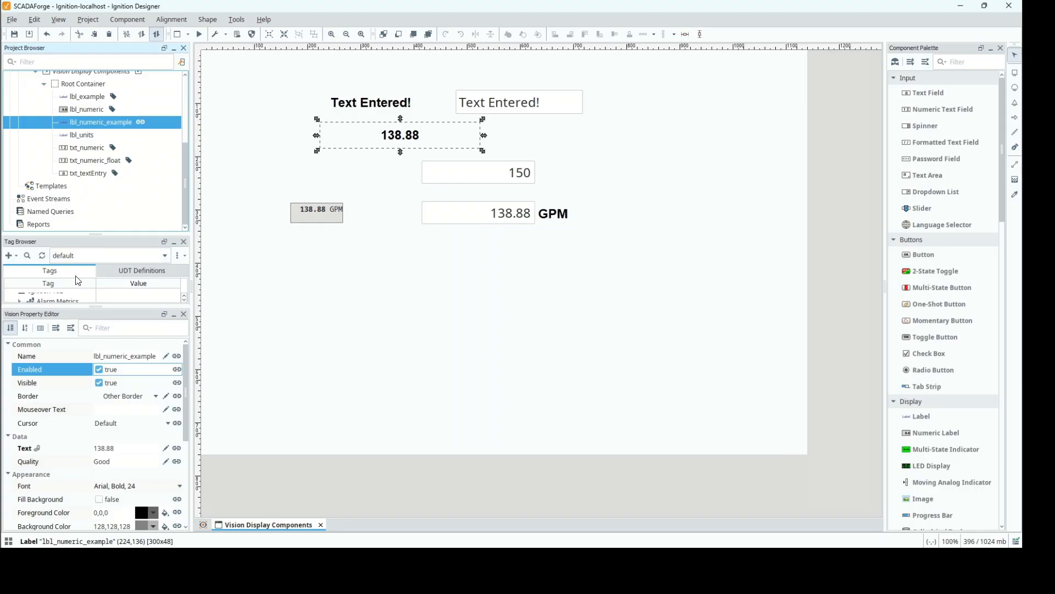
click(98, 149)
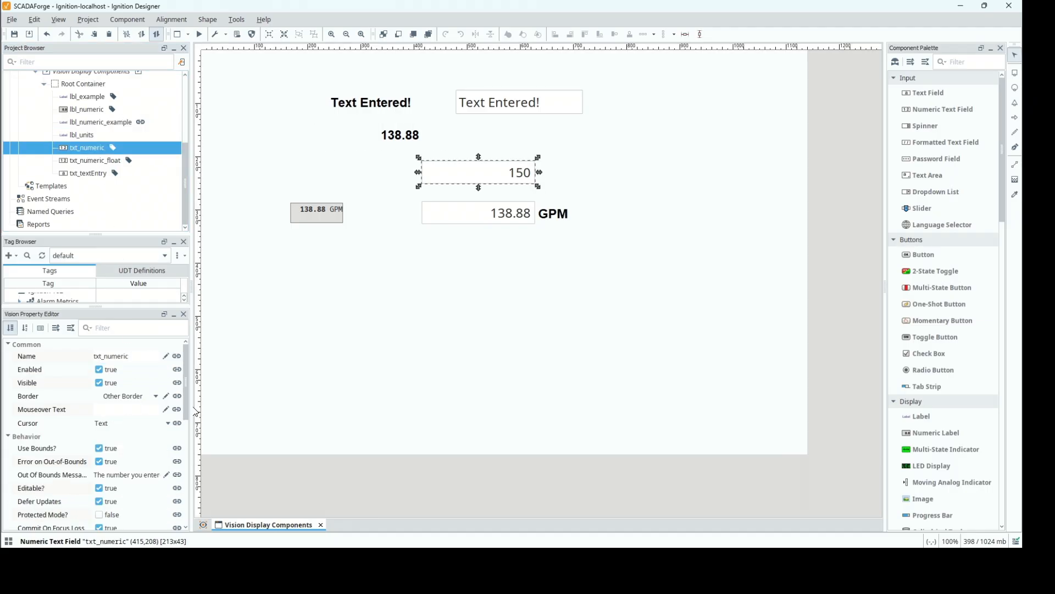
scroll(186, 428, down, 5)
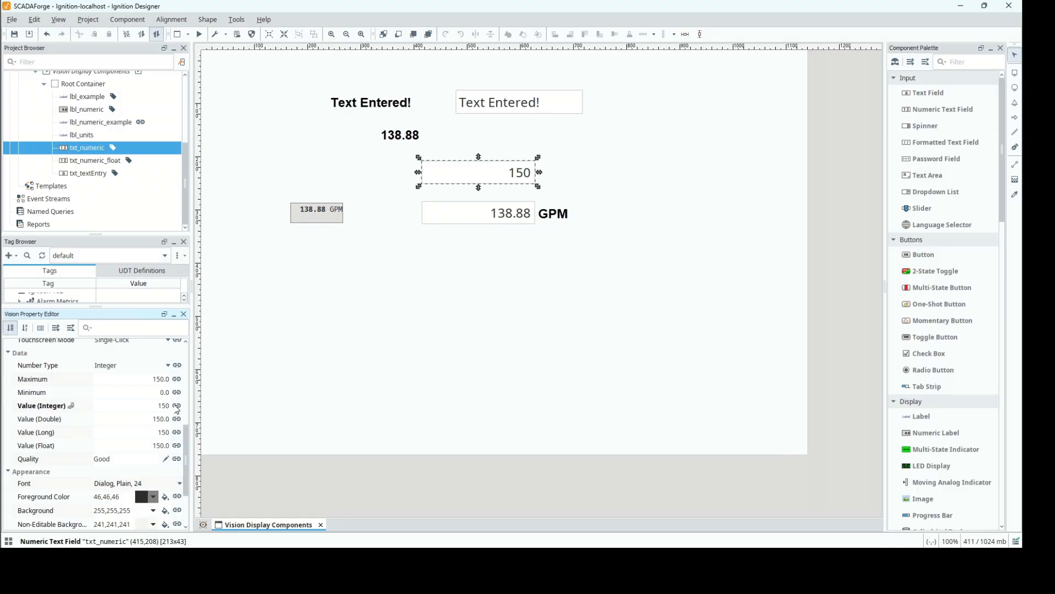
click(176, 406)
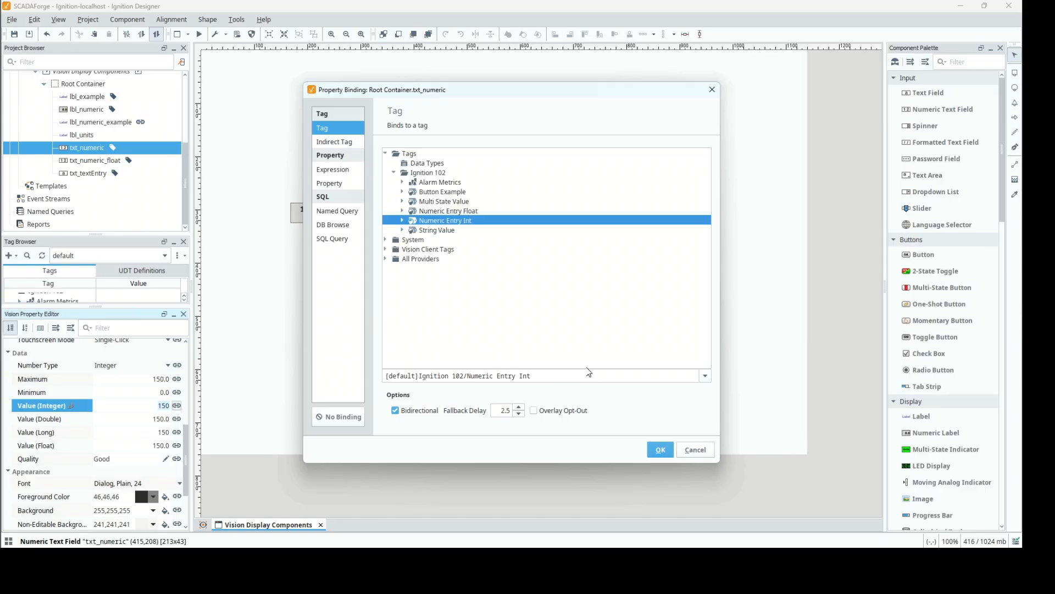
click(660, 449)
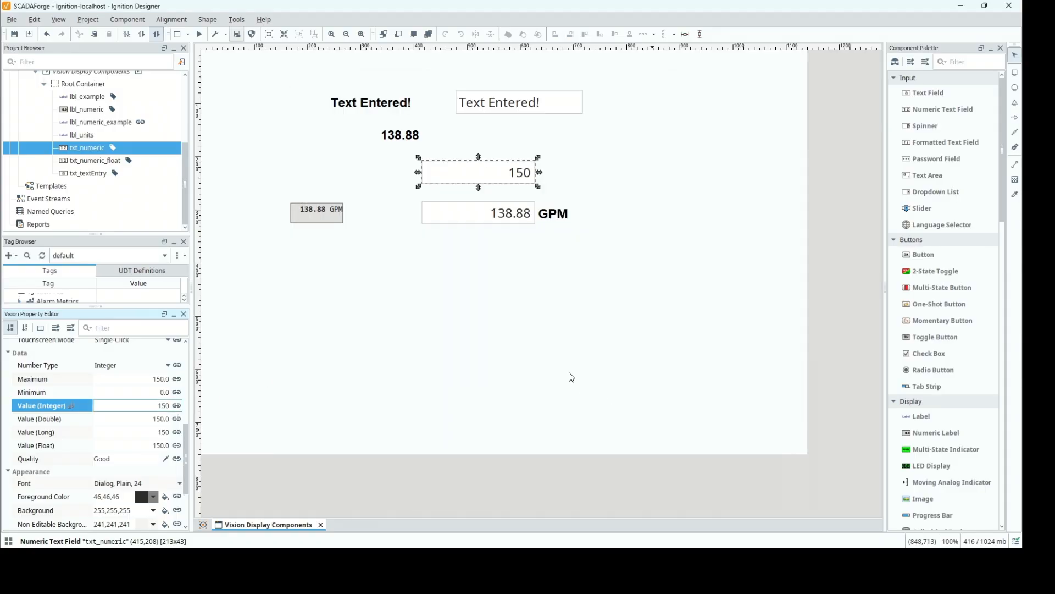
Deselect txt_numeric and save all outstanding project changes to the gateway.
click(592, 340)
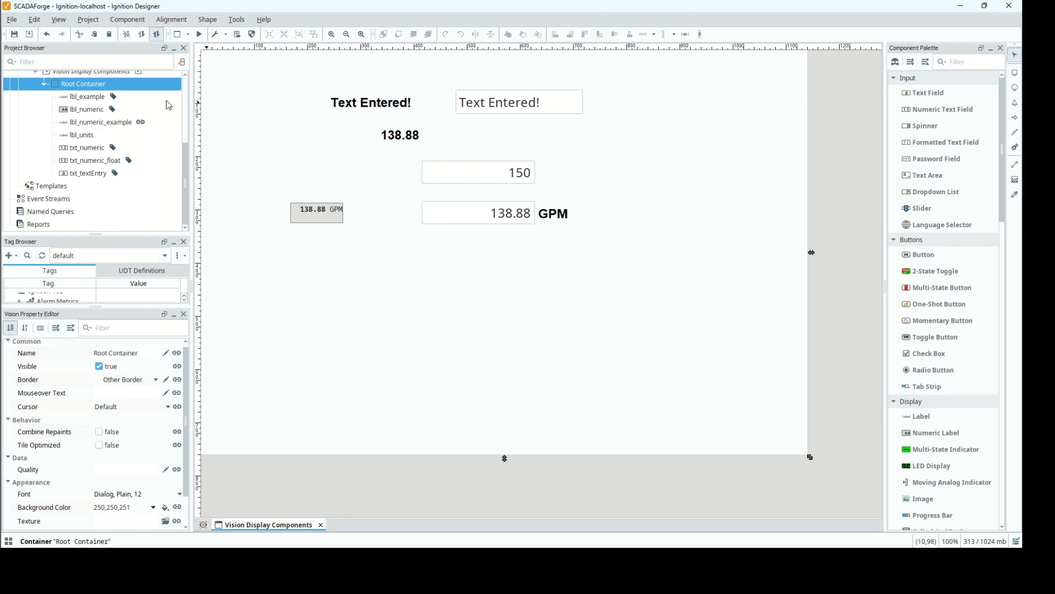
click(14, 35)
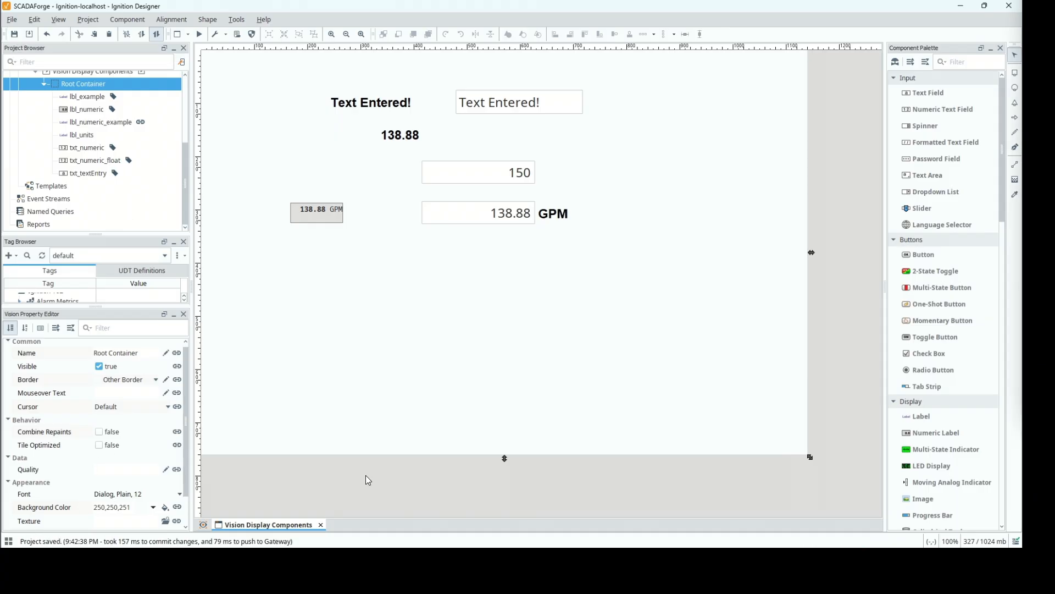